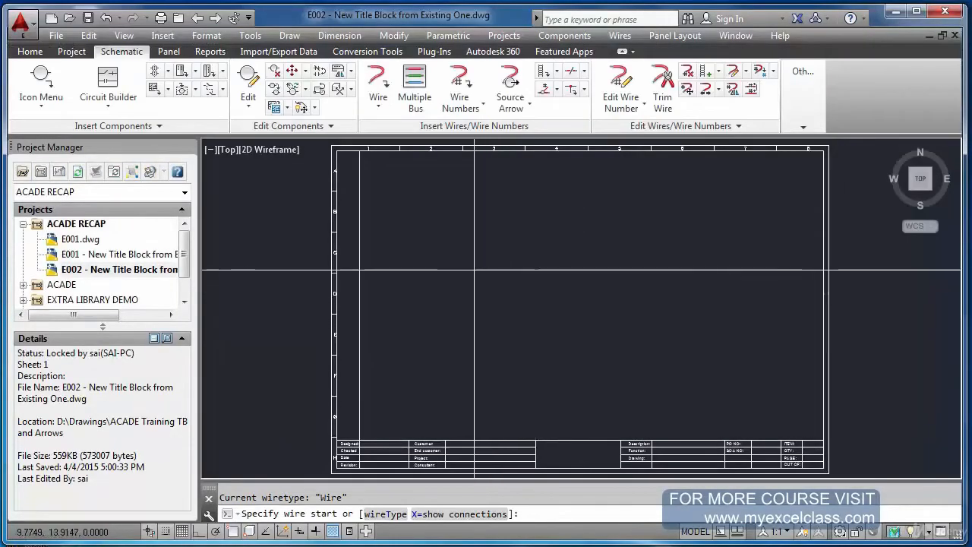
- Draw two separate horizontal wires across the middle of the sheet, about 12 and 7.5 units long, the shorter one below
{"action": "left_click", "coordinate": [474, 269]}
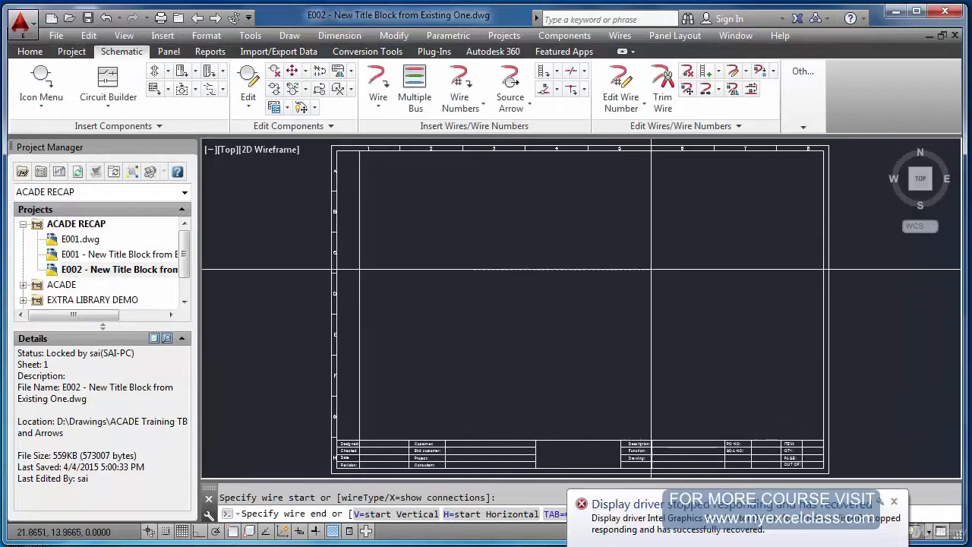
{"action": "left_click", "coordinate": [651, 269]}
{"action": "key", "text": "Escape"}
{"action": "left_click", "coordinate": [572, 300]}
{"action": "key", "text": "Escape"}
{"action": "key", "text": "Return"}
{"action": "left_click", "coordinate": [566, 305]}
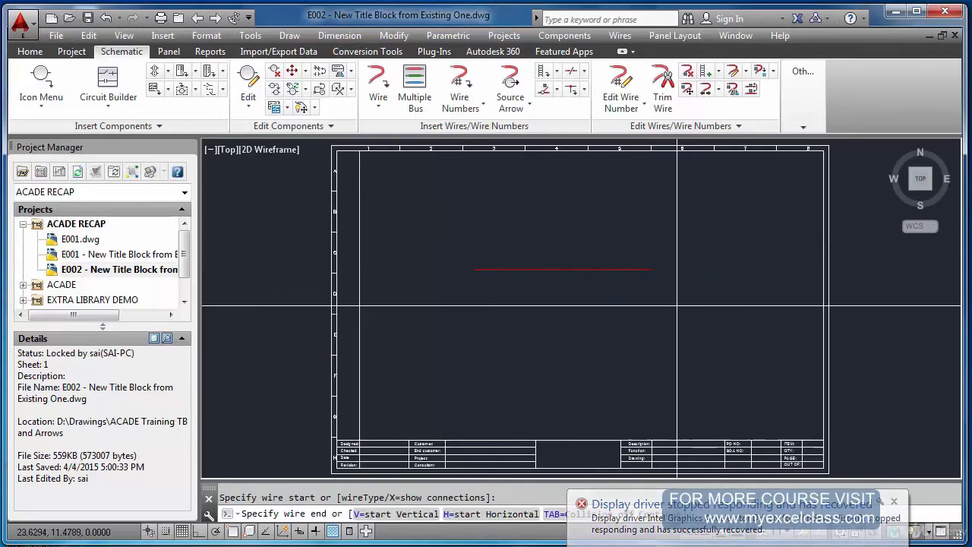
{"action": "left_click", "coordinate": [677, 306]}
{"action": "key", "text": "Escape"}
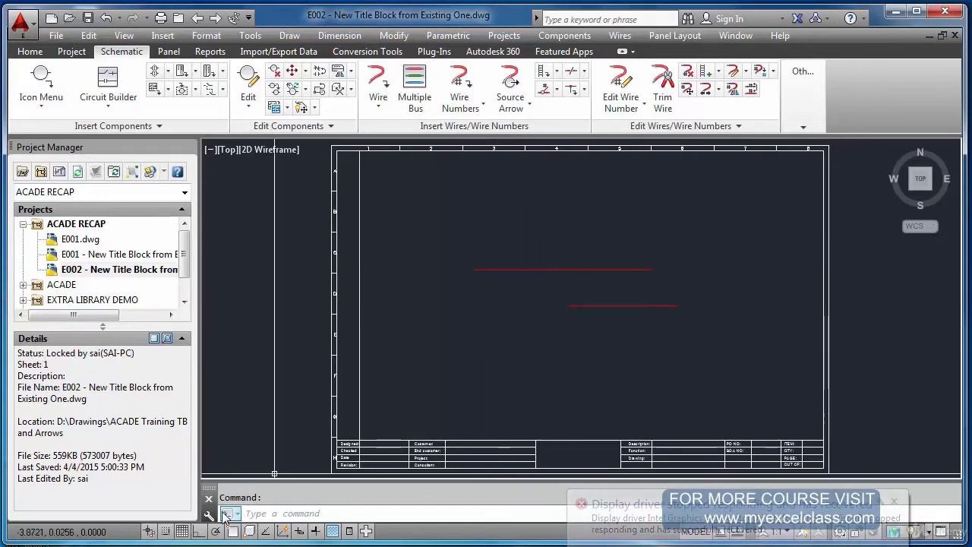
- Turn snap mode on and draw two horizontal wires in the upper sheet area, about 6.5 and 4.5 units long
{"action": "left_click", "coordinate": [166, 531]}
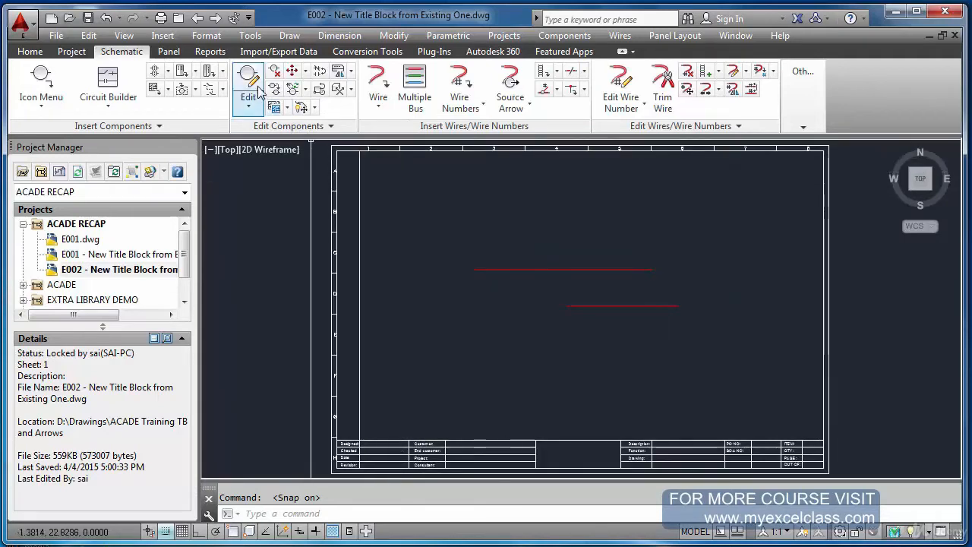
{"action": "left_click", "coordinate": [378, 83]}
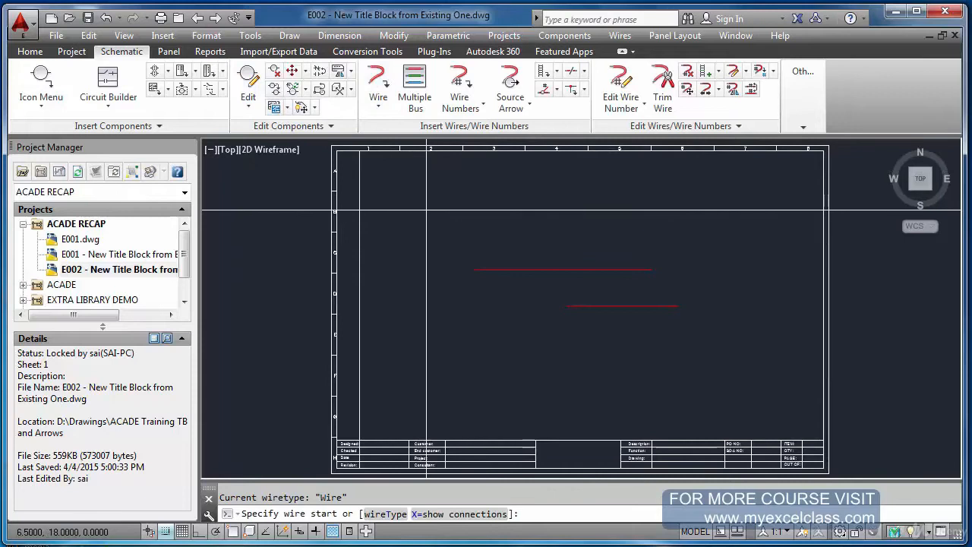
{"action": "left_click", "coordinate": [497, 210]}
{"action": "left_click", "coordinate": [522, 210]}
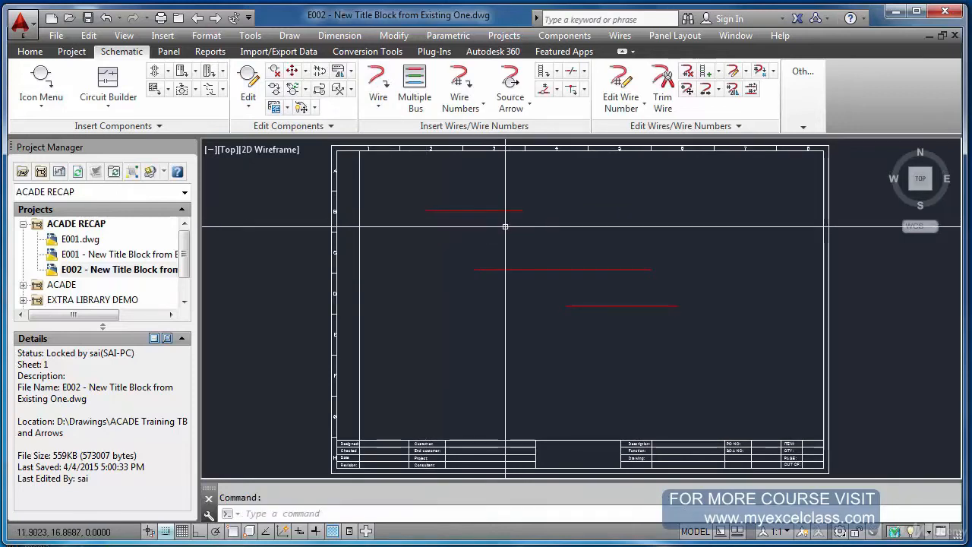
{"action": "left_click", "coordinate": [502, 228]}
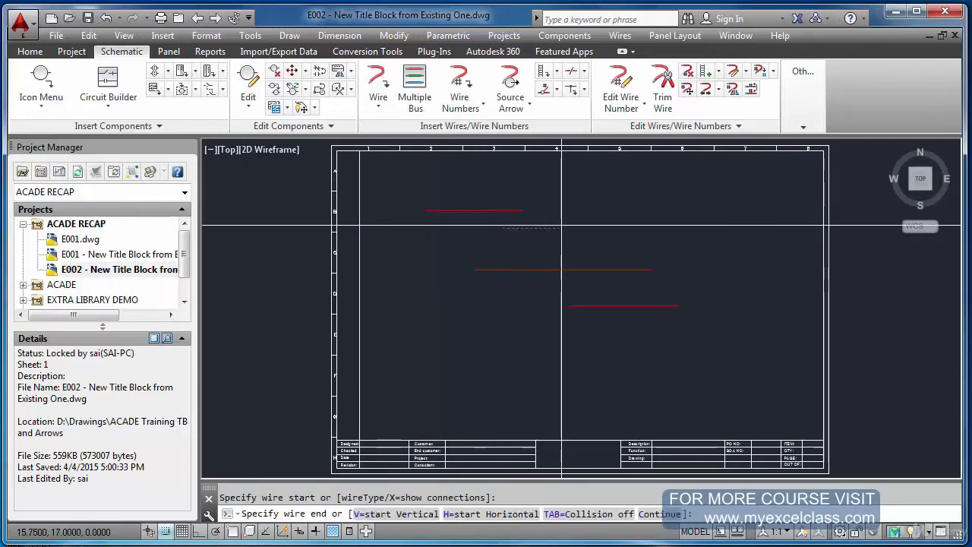
{"action": "left_click", "coordinate": [569, 227]}
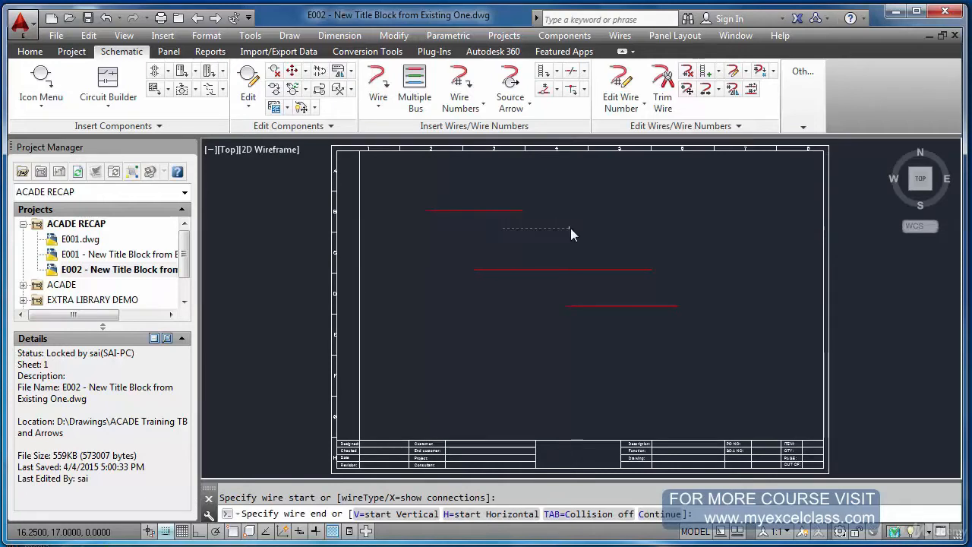
{"action": "key", "text": "Return"}
- Draw two short horizontal wires side by side just above the longest wire, about 3.5 and 3 units long
{"action": "key", "text": "Return"}
{"action": "left_click", "coordinate": [477, 253]}
{"action": "left_click", "coordinate": [477, 254]}
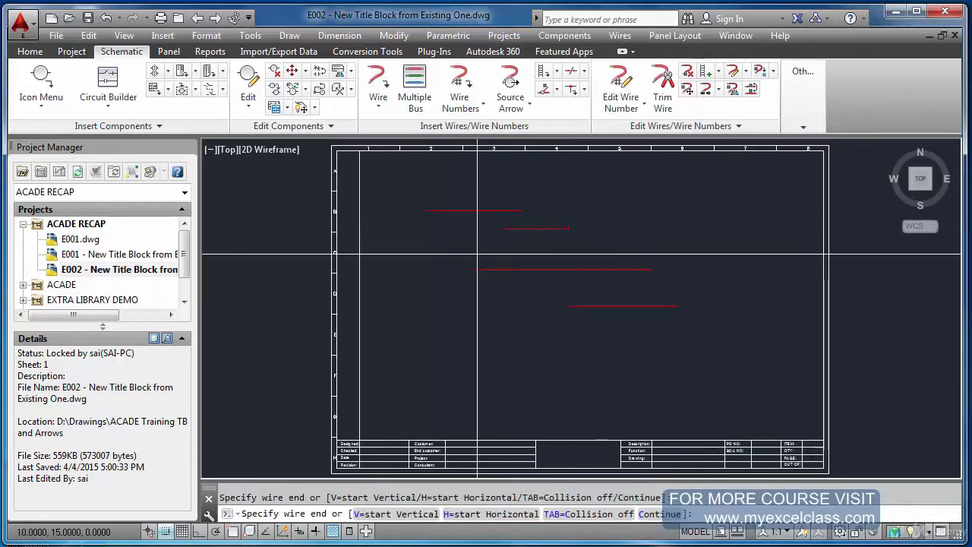
{"action": "key", "text": "Return"}
{"action": "key", "text": "Return"}
{"action": "left_click", "coordinate": [517, 253]}
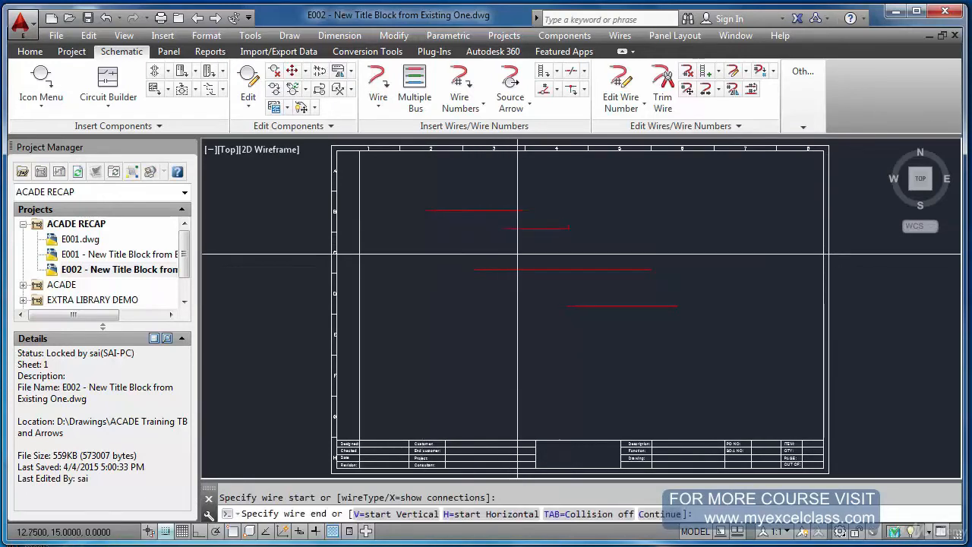
{"action": "left_click", "coordinate": [558, 254]}
{"action": "key", "text": "Return"}
- Erase the stray short segment at the right end of the second wire from the top
{"action": "type", "text": "e"}
{"action": "key", "text": "Return"}
{"action": "left_click", "coordinate": [544, 212]}
{"action": "left_click", "coordinate": [610, 276]}
{"action": "key", "text": "Return"}
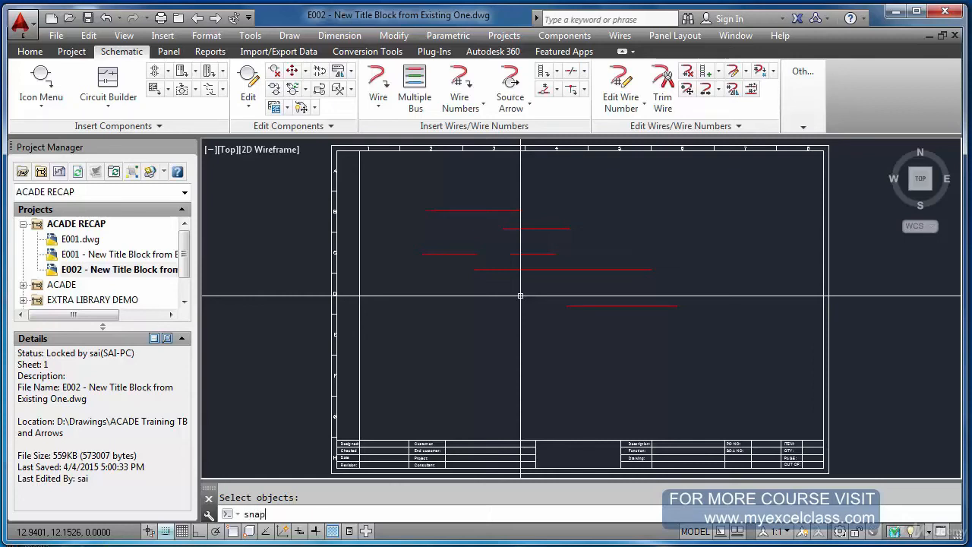
- Check the drawing's snap spacing with the SNAP command
{"action": "key", "text": "Return"}
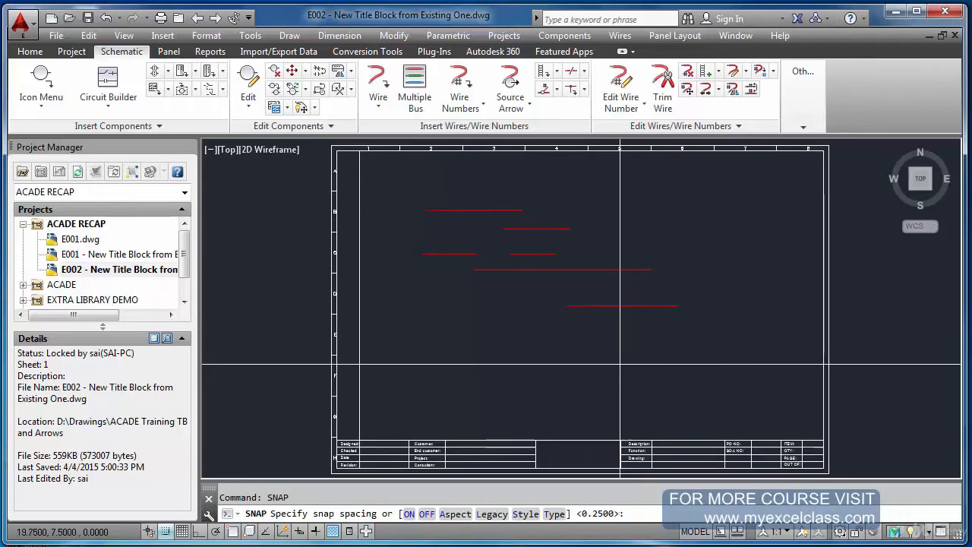
{"action": "key", "text": "Escape"}
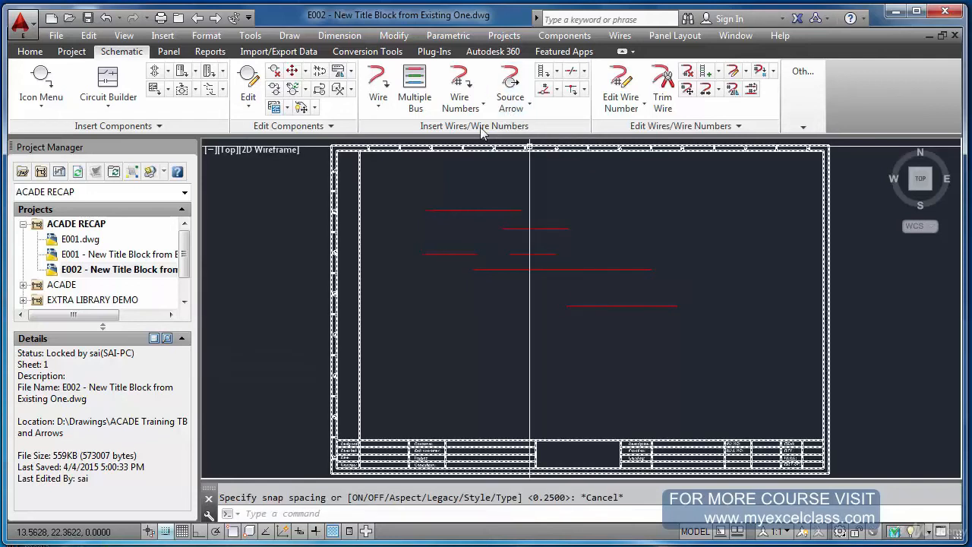
- Insert wire numbers on all wires drawing-wide using the X-Y Grid tag mode, and inspect the tags
{"action": "left_click", "coordinate": [459, 89]}
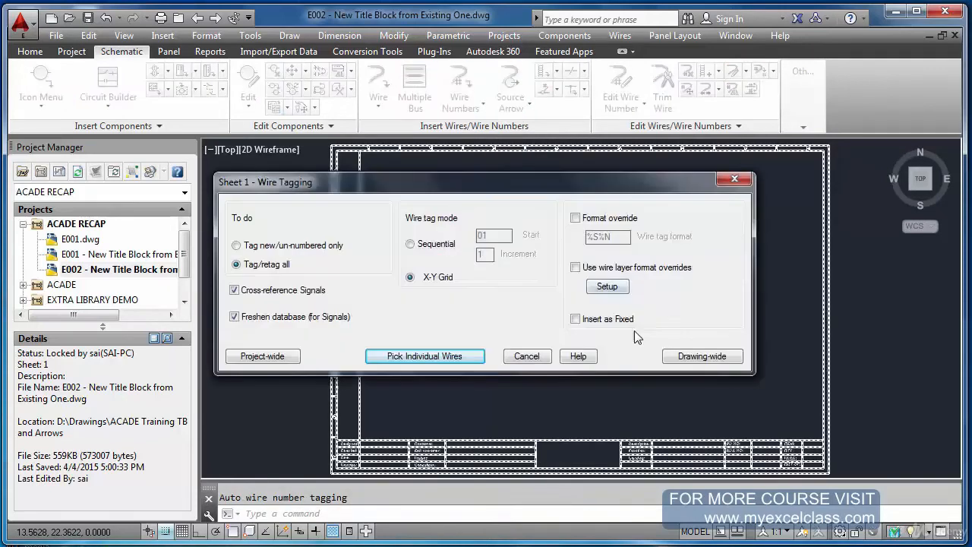
{"action": "left_click", "coordinate": [675, 355]}
{"action": "scroll", "coordinate": [527, 234], "scroll_direction": "up", "scroll_amount": 5}
{"action": "scroll", "coordinate": [390, 174], "scroll_direction": "down", "scroll_amount": 3}
{"action": "scroll", "coordinate": [391, 191], "scroll_direction": "up", "scroll_amount": 3}
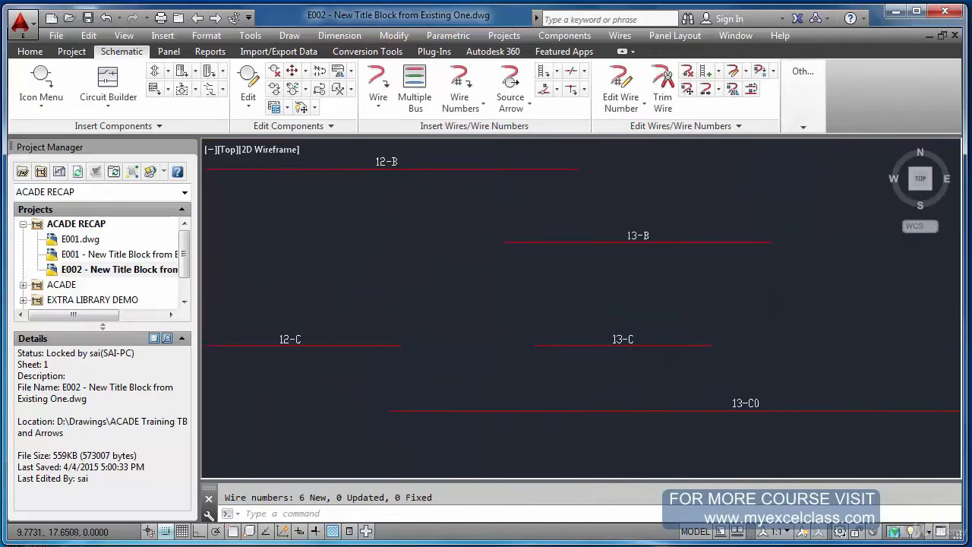
{"action": "scroll", "coordinate": [411, 201], "scroll_direction": "down", "scroll_amount": 2}
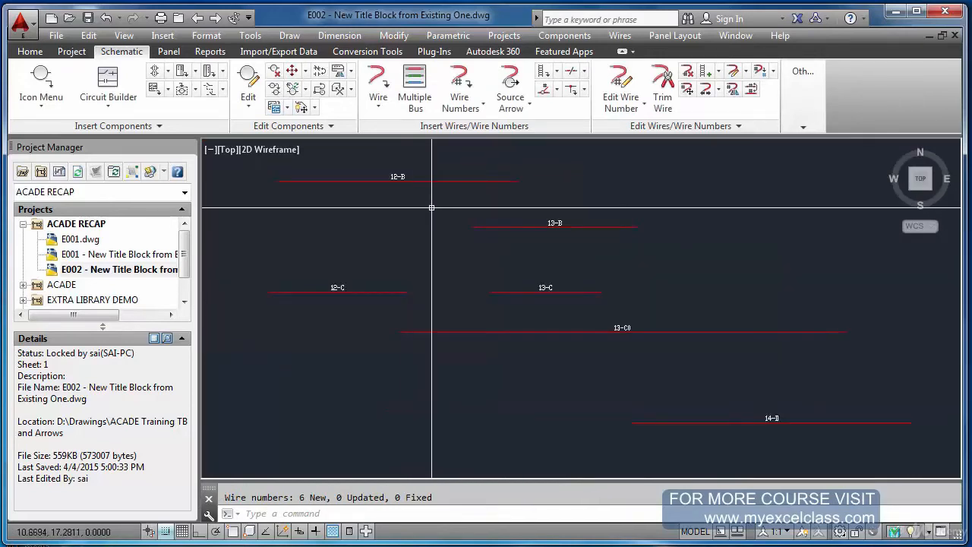
- Review the format referencing setting in the Drawing Format properties of drawing E002
{"action": "right_click", "coordinate": [131, 276]}
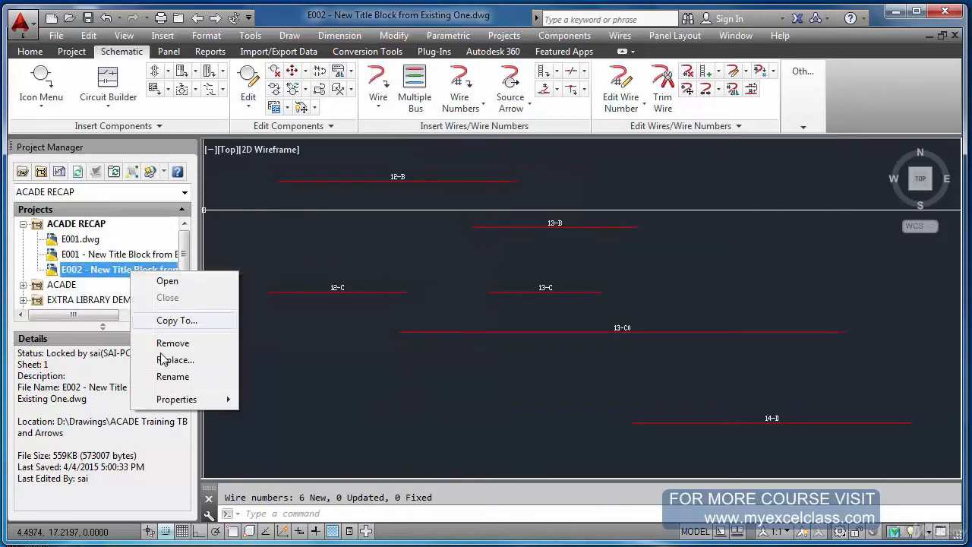
{"action": "mouse_move", "coordinate": [180, 398]}
{"action": "left_click", "coordinate": [271, 400]}
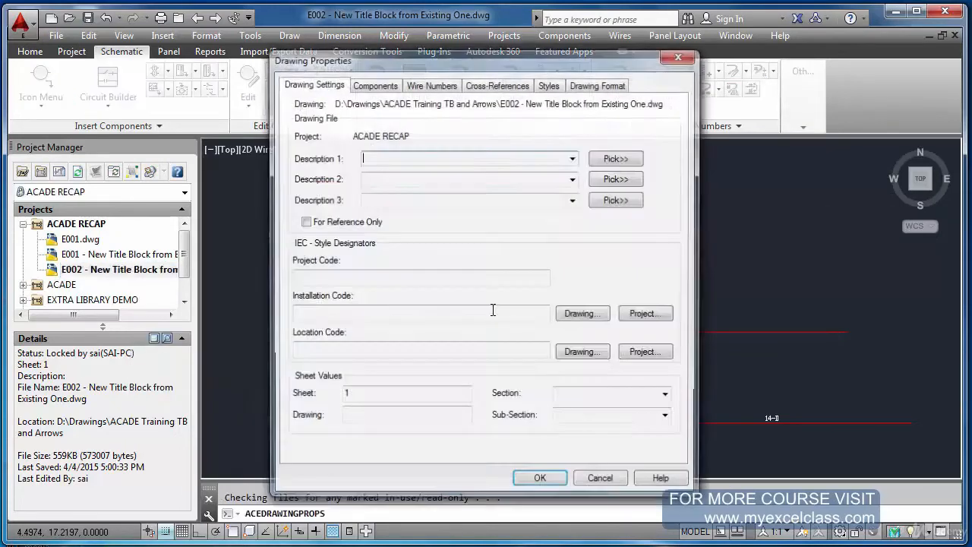
{"action": "left_click", "coordinate": [583, 85]}
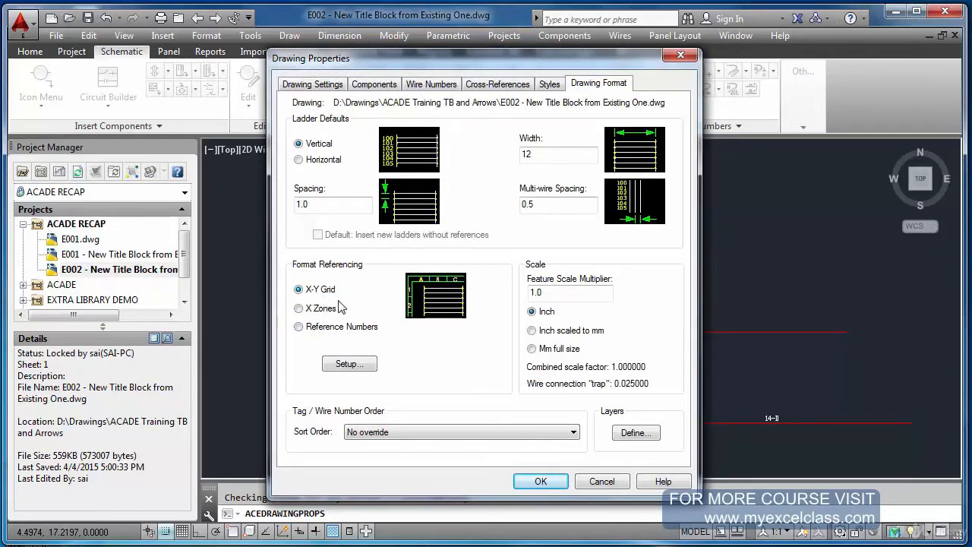
{"action": "left_click", "coordinate": [601, 481]}
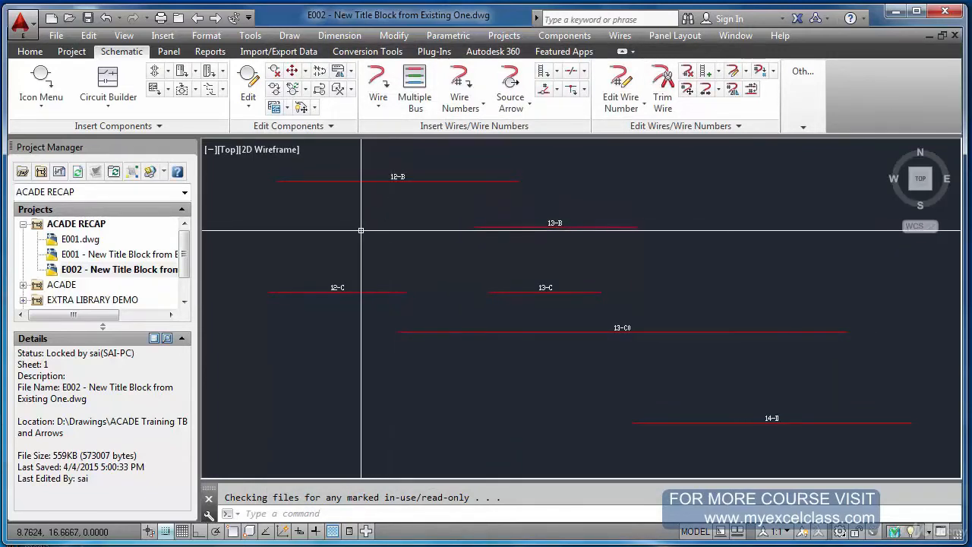
- Change the wire number format in drawing E002's properties from line reference to Sequential
{"action": "right_click", "coordinate": [163, 272]}
{"action": "mouse_move", "coordinate": [220, 399]}
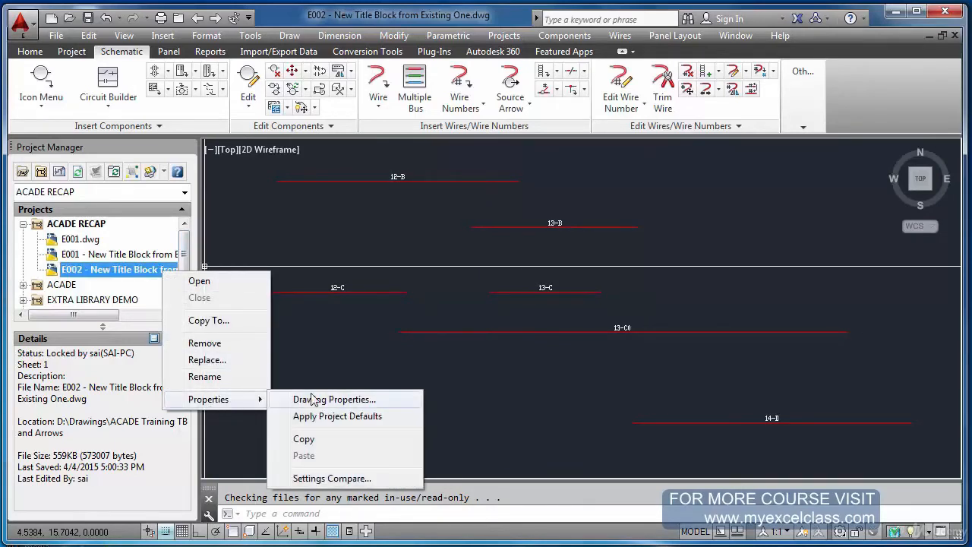
{"action": "left_click", "coordinate": [314, 397]}
{"action": "left_click", "coordinate": [430, 86]}
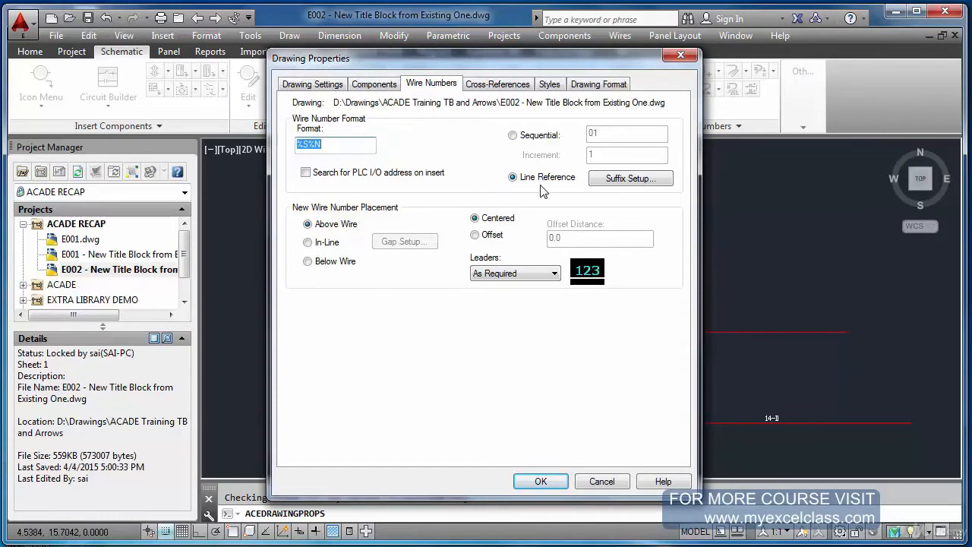
{"action": "left_click", "coordinate": [513, 136]}
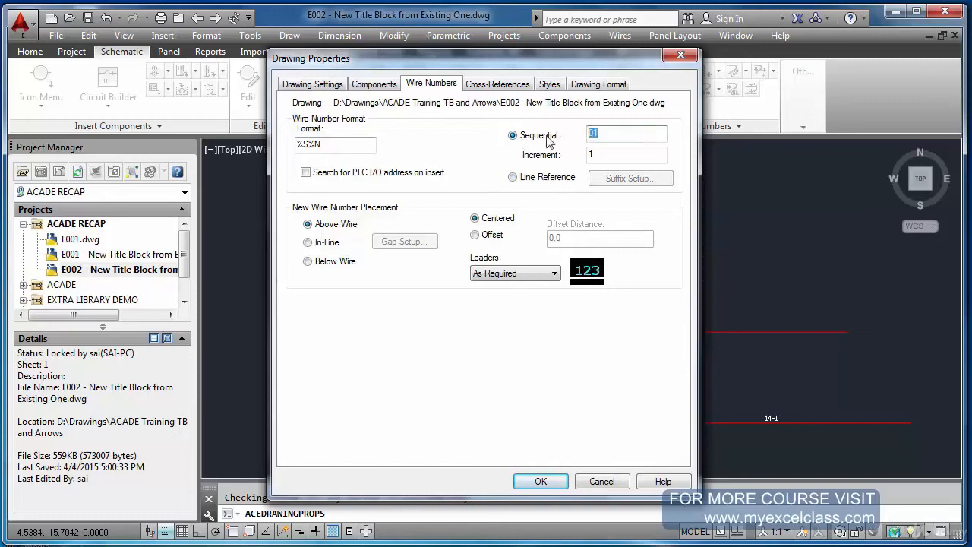
{"action": "left_click", "coordinate": [540, 482]}
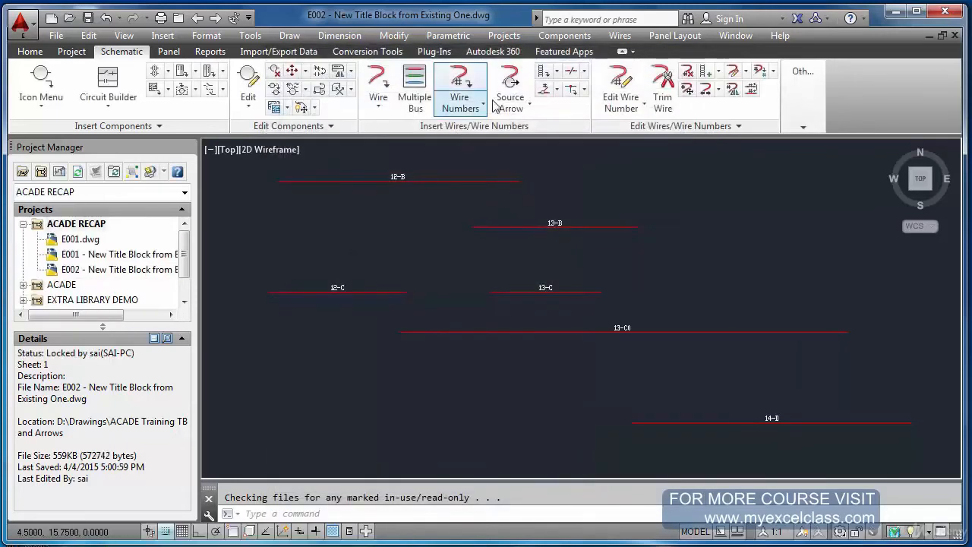
- Erase the wire numbers from all six wires
{"action": "left_click", "coordinate": [687, 72]}
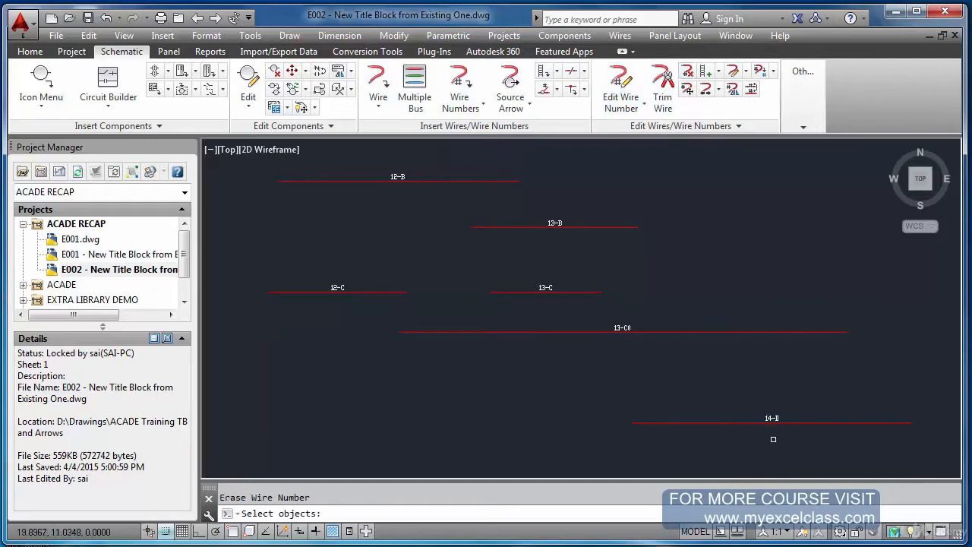
{"action": "left_click", "coordinate": [771, 436]}
{"action": "left_click", "coordinate": [378, 174]}
{"action": "key", "text": "Return"}
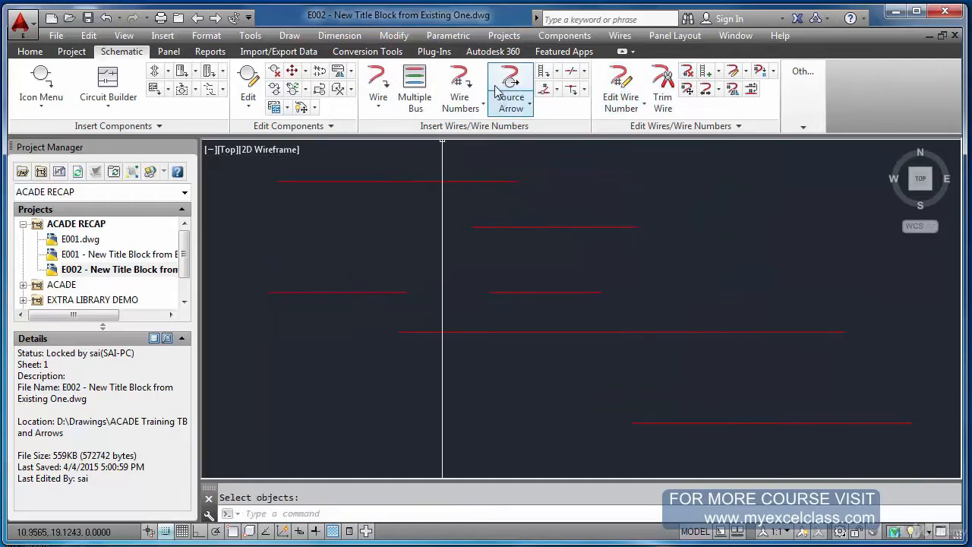
- Number all wires drawing-wide in Sequential mode with start value 1, and inspect the numbers
{"action": "left_click", "coordinate": [460, 82]}
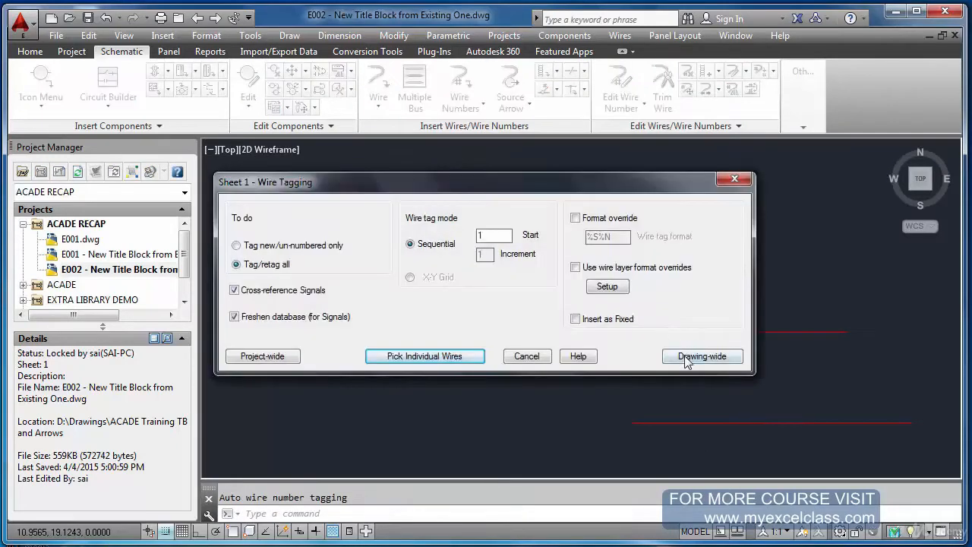
{"action": "left_click", "coordinate": [701, 356]}
{"action": "scroll", "coordinate": [404, 185], "scroll_direction": "up", "scroll_amount": 5}
{"action": "scroll", "coordinate": [404, 186], "scroll_direction": "down", "scroll_amount": 5}
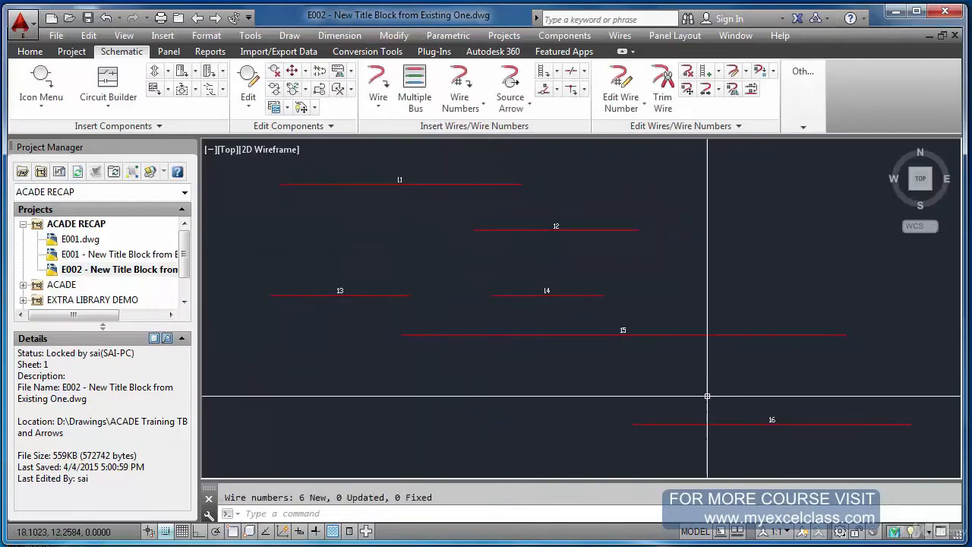
{"action": "scroll", "coordinate": [388, 173], "scroll_direction": "up", "scroll_amount": 4}
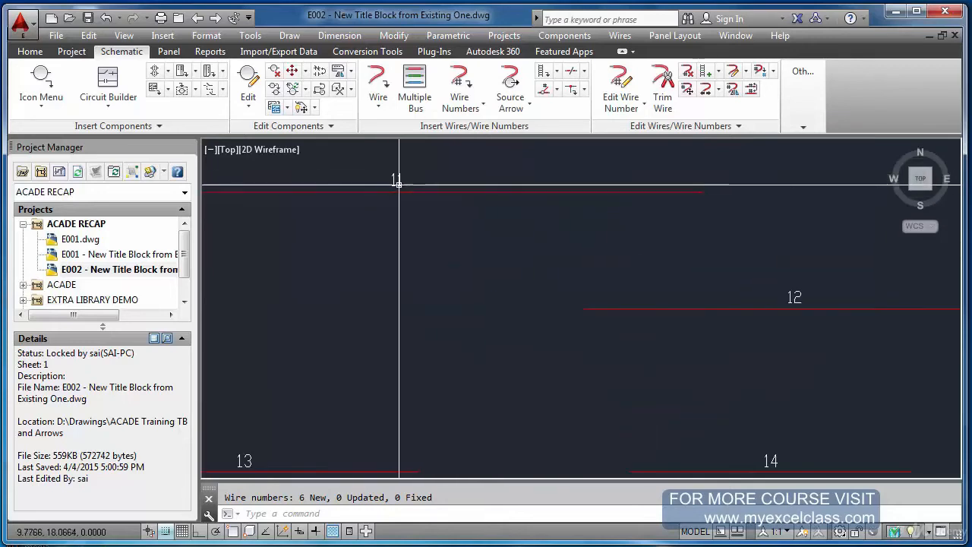
- Set a new starting value for sequential wire numbers in drawing E002's properties
{"action": "right_click", "coordinate": [111, 271]}
{"action": "mouse_move", "coordinate": [155, 398]}
{"action": "left_click", "coordinate": [264, 395]}
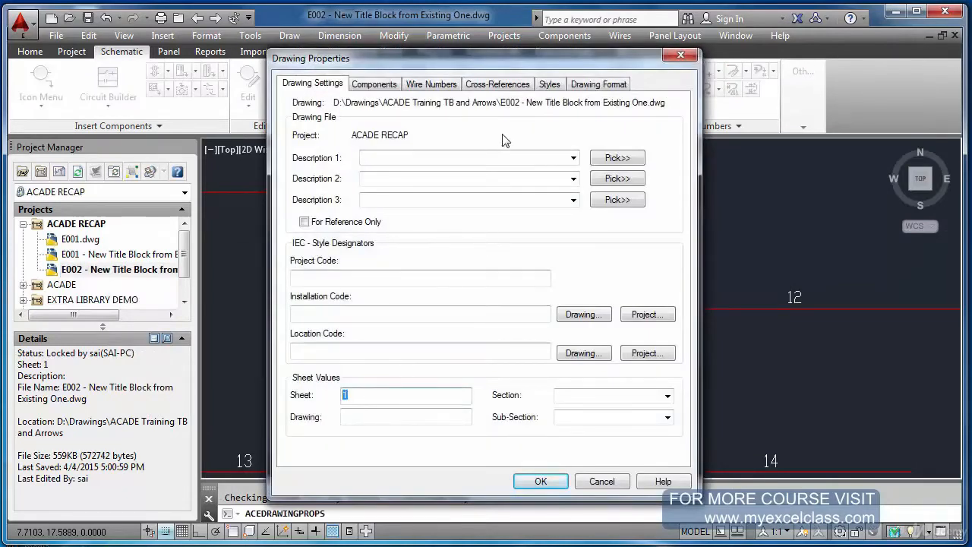
{"action": "left_click", "coordinate": [519, 85]}
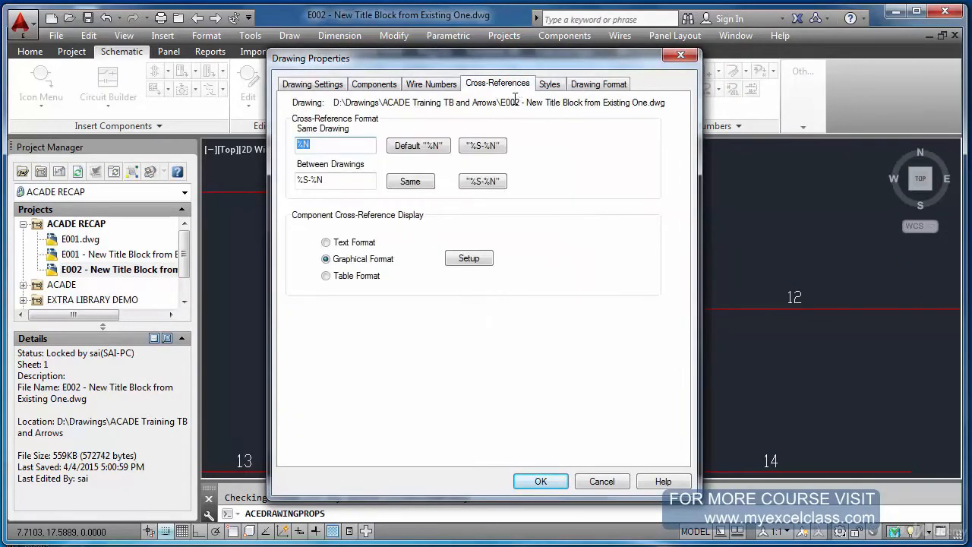
{"action": "left_click", "coordinate": [438, 84]}
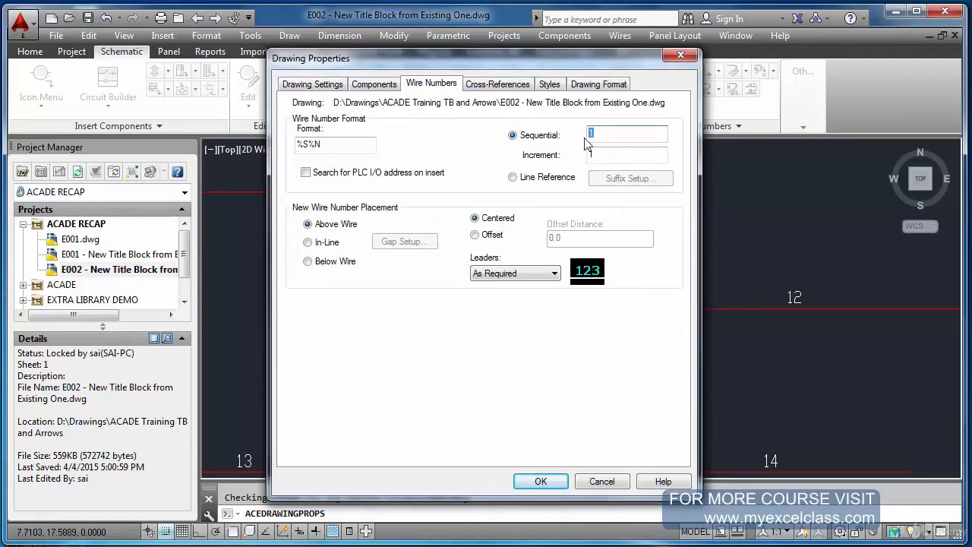
{"action": "left_click", "coordinate": [539, 482]}
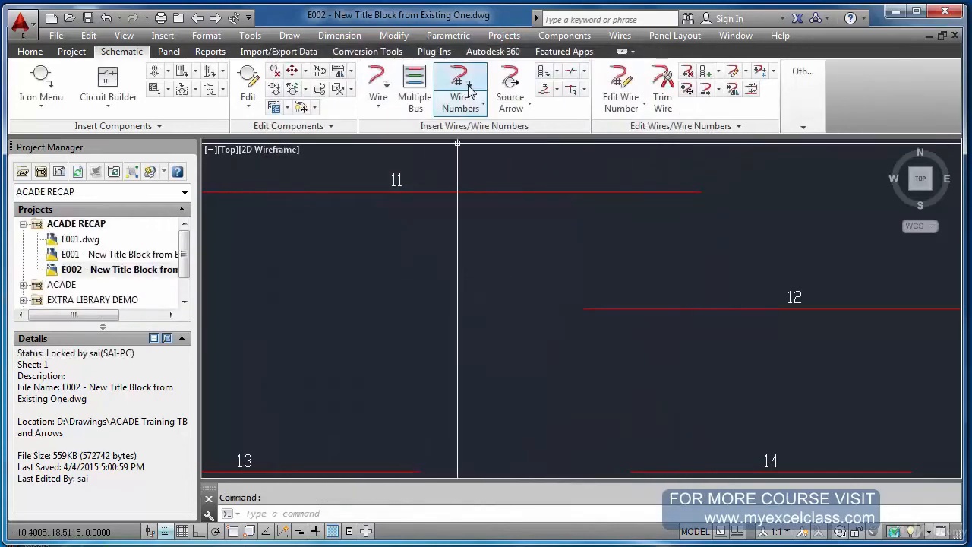
- Retag all wires drawing-wide so that the sequential numbers run from 103
{"action": "left_click", "coordinate": [468, 89]}
{"action": "left_click", "coordinate": [827, 354]}
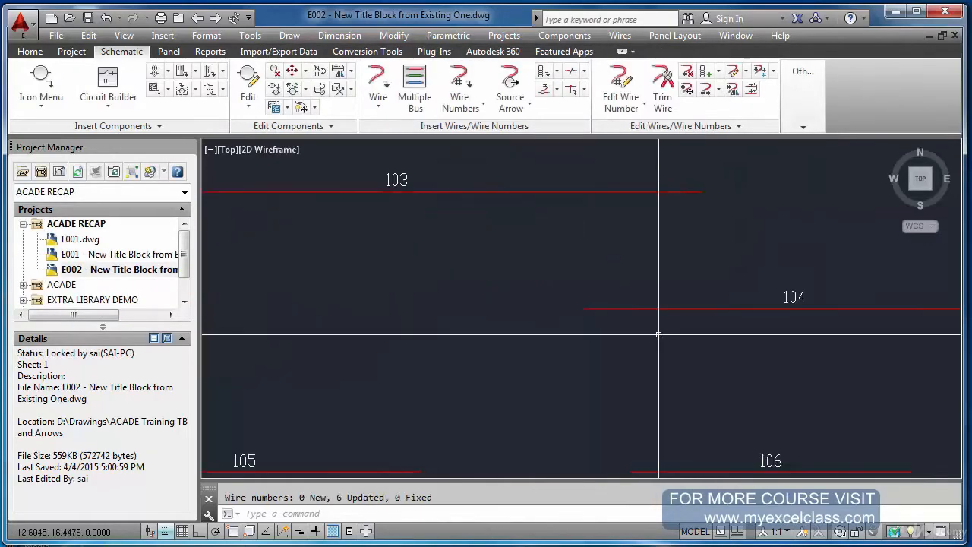
{"action": "scroll", "coordinate": [403, 200], "scroll_direction": "down", "scroll_amount": 4}
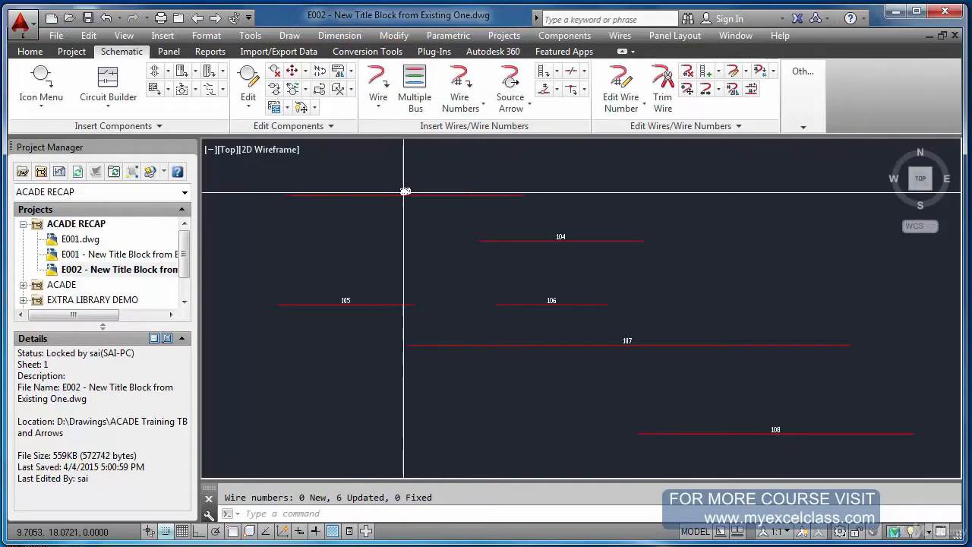
- In drawing E002's properties, set the wire number format to E%S%N with a sequential starting value of 01
{"action": "right_click", "coordinate": [138, 272]}
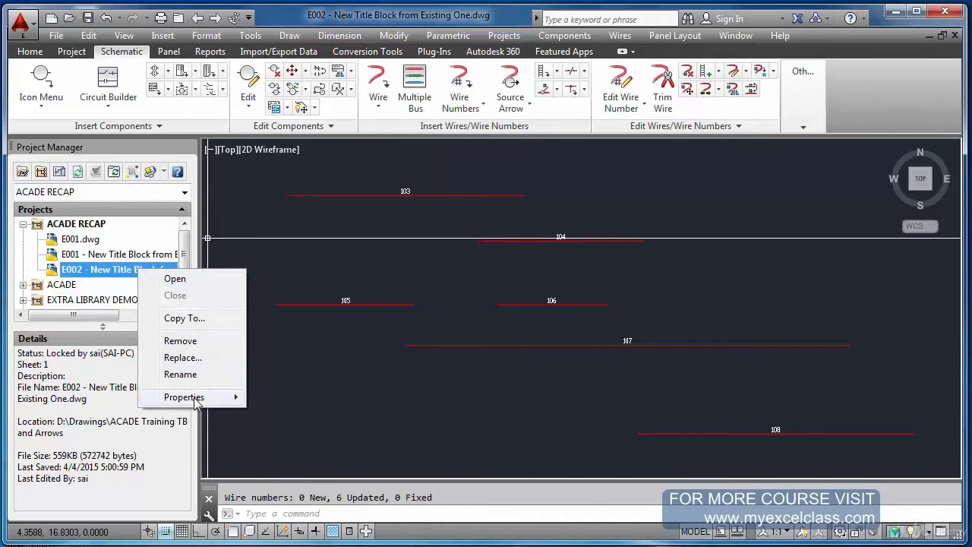
{"action": "mouse_move", "coordinate": [195, 402]}
{"action": "left_click", "coordinate": [311, 397]}
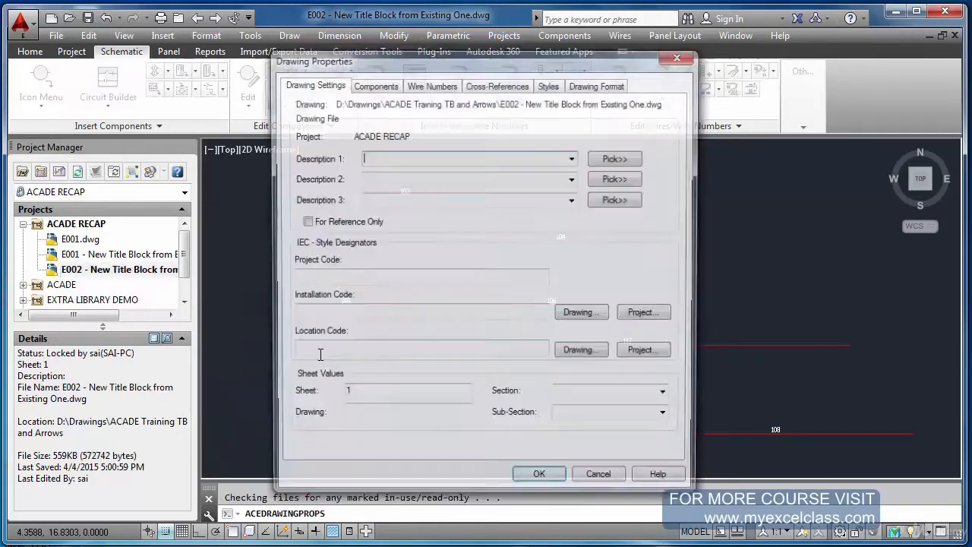
{"action": "left_click", "coordinate": [438, 84]}
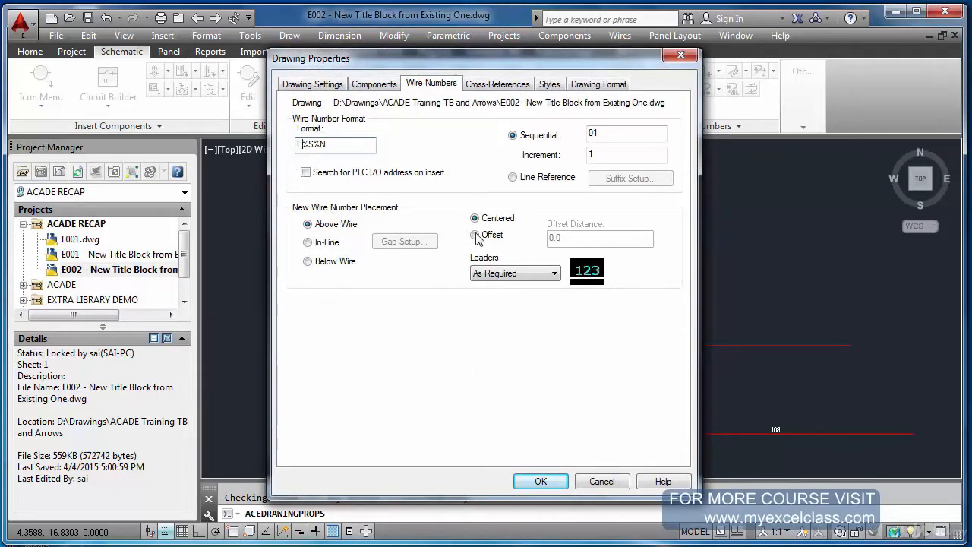
{"action": "left_click", "coordinate": [540, 481]}
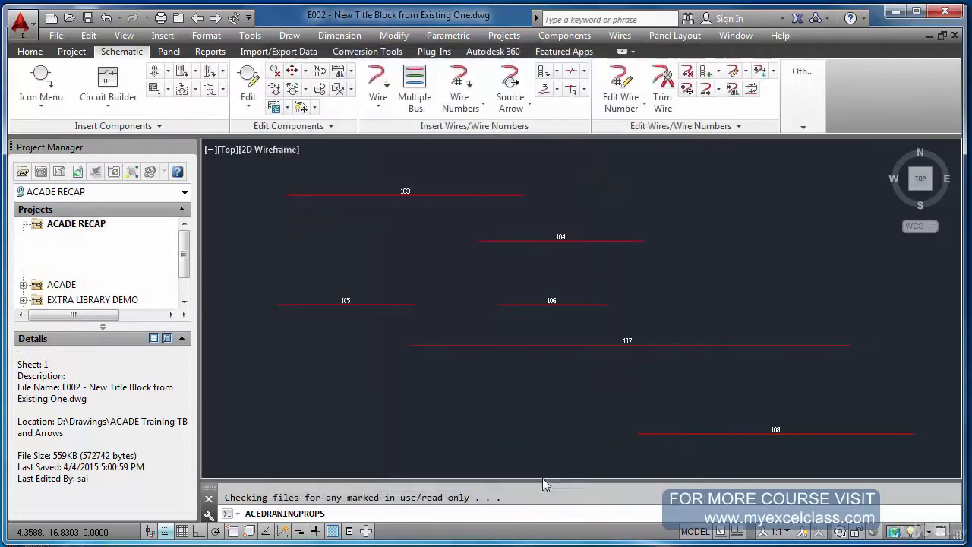
- Retag all wires drawing-wide in Sequential mode with start 01 and the E%S%N format, and inspect the numbers
{"action": "left_click", "coordinate": [455, 87]}
{"action": "left_click", "coordinate": [695, 359]}
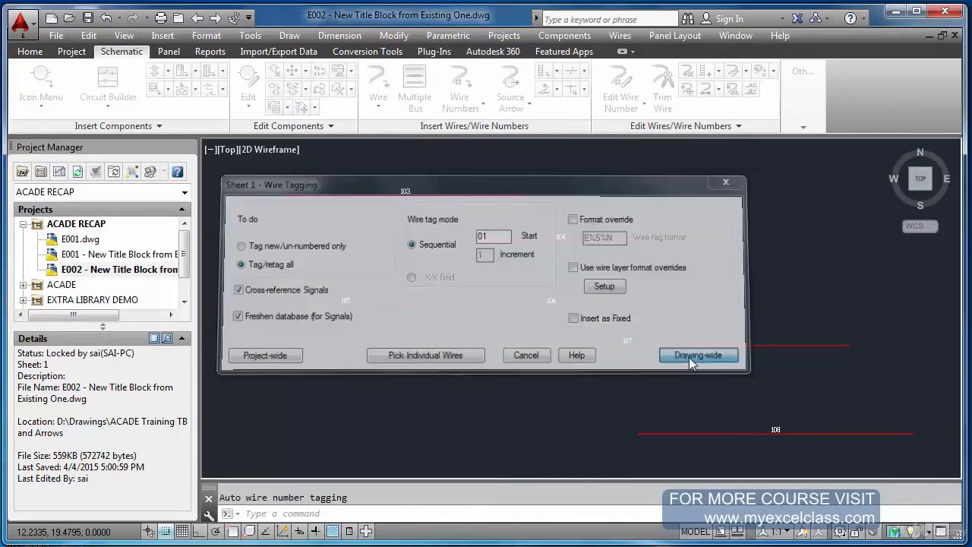
{"action": "scroll", "coordinate": [406, 199], "scroll_direction": "up", "scroll_amount": 5}
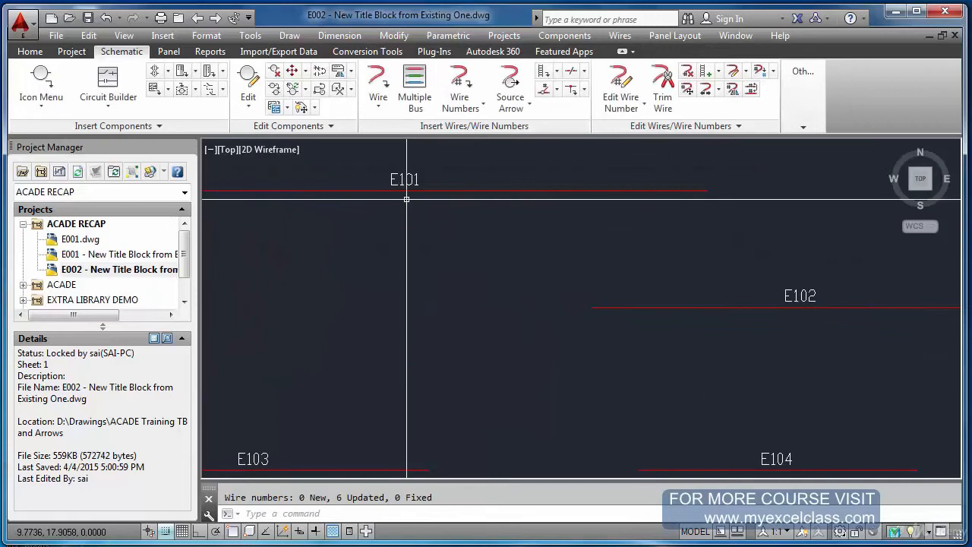
{"action": "scroll", "coordinate": [406, 199], "scroll_direction": "down", "scroll_amount": 4}
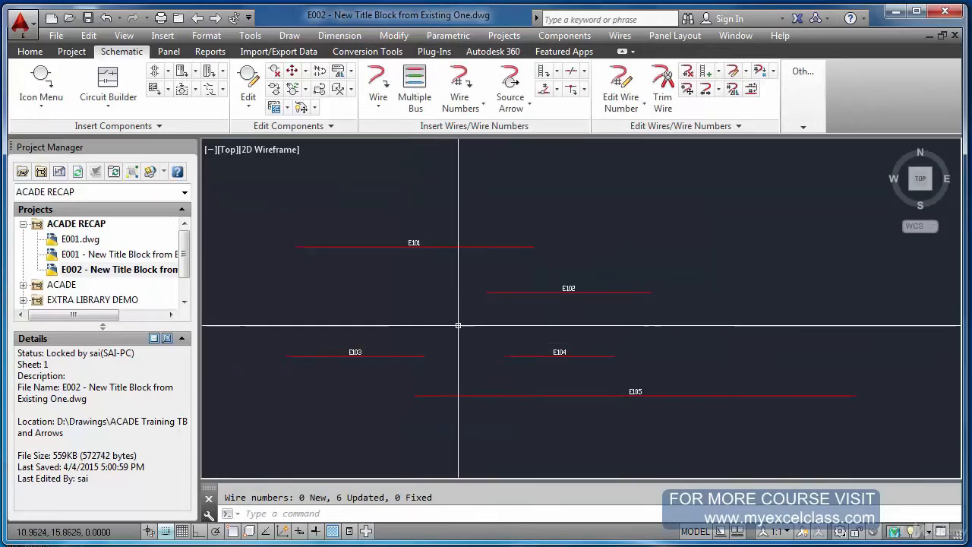
{"action": "scroll", "coordinate": [455, 326], "scroll_direction": "down", "scroll_amount": 2}
{"action": "scroll", "coordinate": [426, 342], "scroll_direction": "up", "scroll_amount": 4}
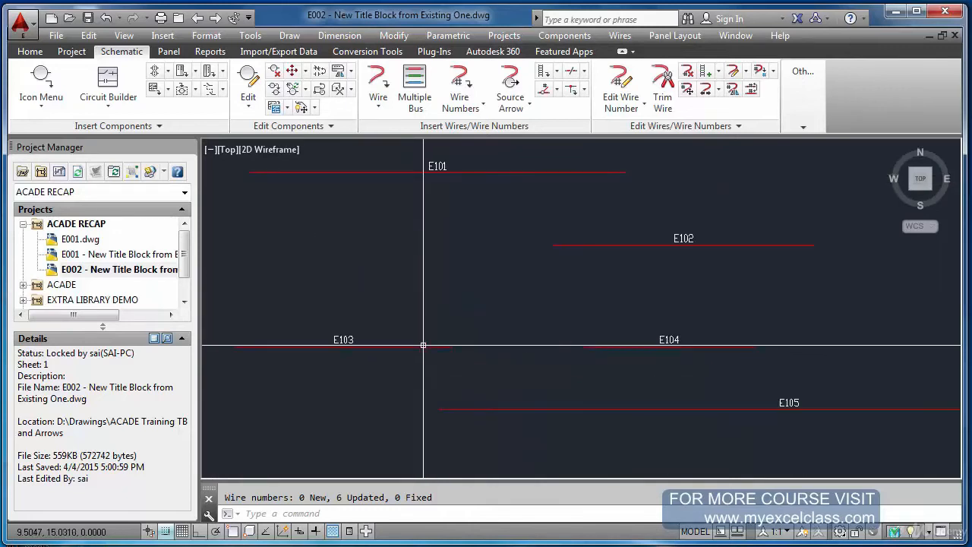
{"action": "scroll", "coordinate": [488, 170], "scroll_direction": "up", "scroll_amount": 2}
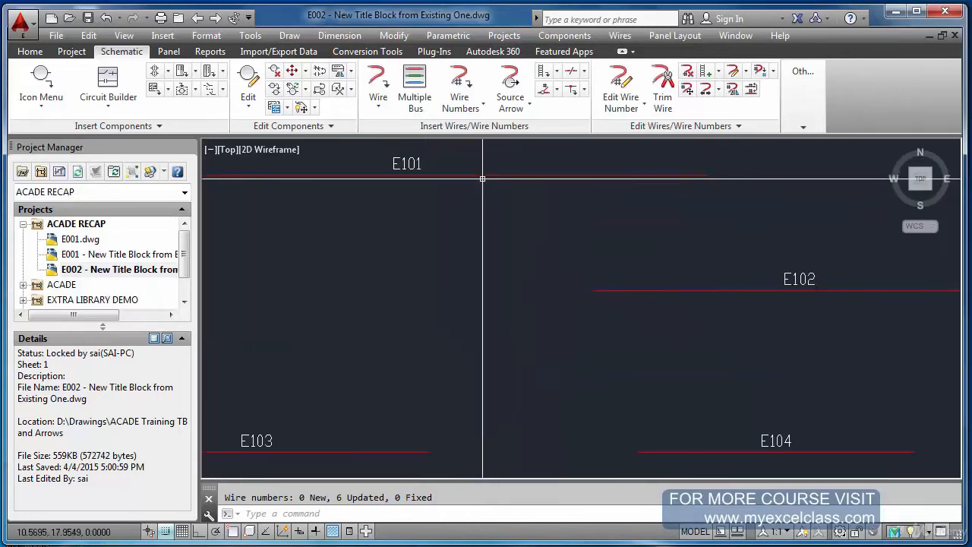
{"action": "scroll", "coordinate": [423, 185], "scroll_direction": "down", "scroll_amount": 2}
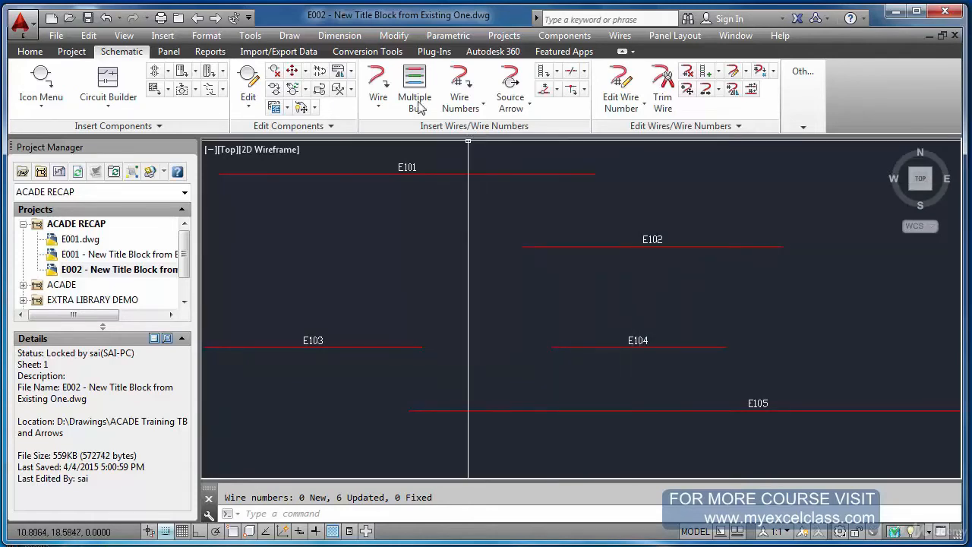
- Draw a short horizontal wire between wires E101 and E102
{"action": "left_click", "coordinate": [378, 84]}
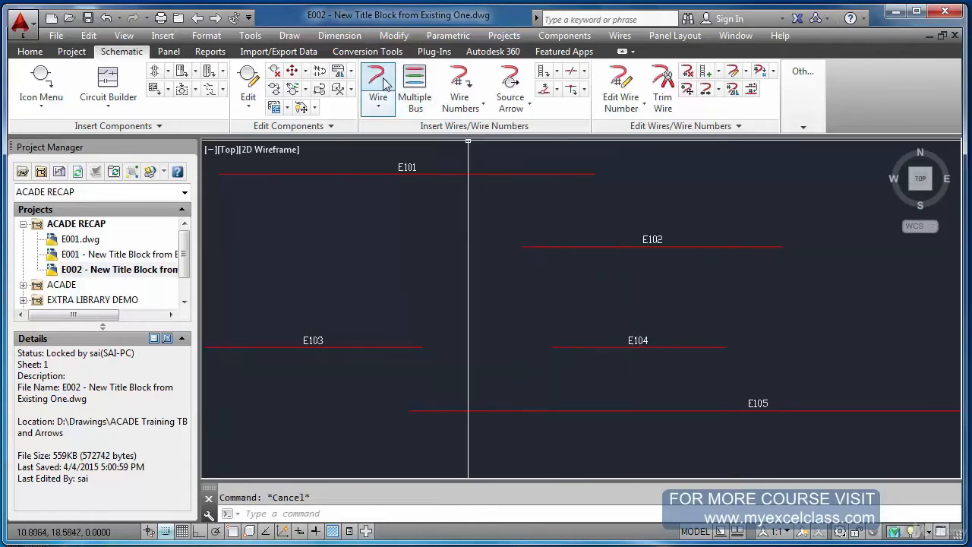
{"action": "left_click", "coordinate": [522, 203]}
{"action": "left_click", "coordinate": [710, 202]}
{"action": "key", "text": "Escape"}
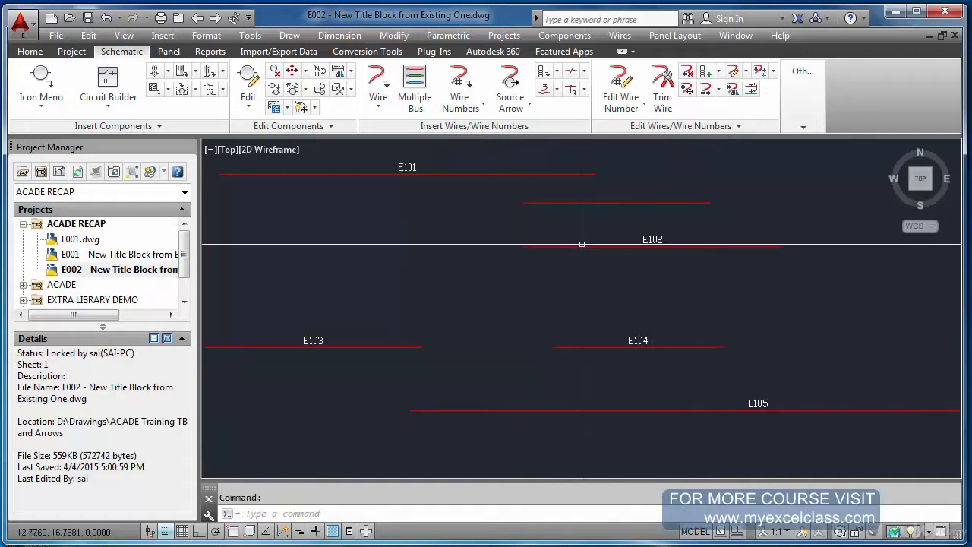
{"action": "key", "text": "Escape"}
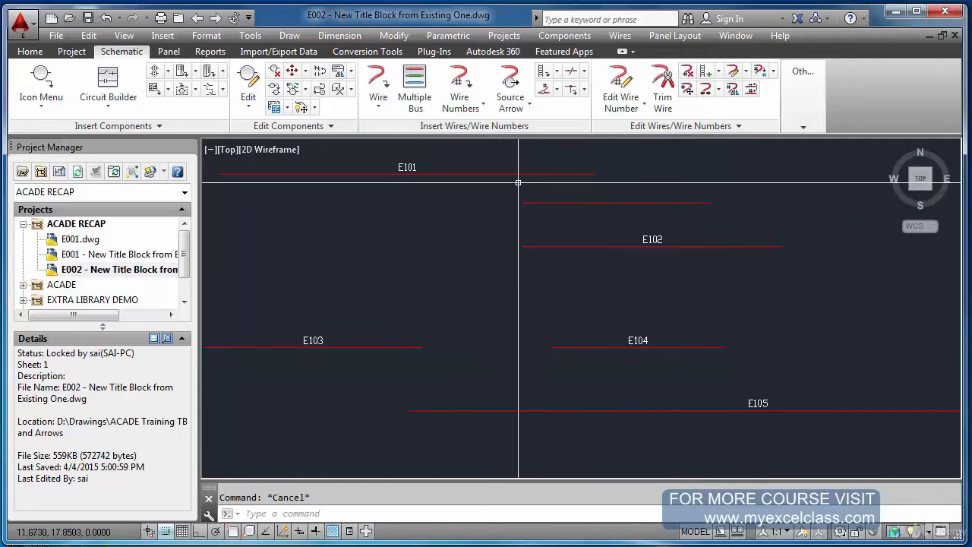
- Retag all wires drawing-wide in Sequential mode from 01 so that the newly drawn wire is numbered too
{"action": "left_click", "coordinate": [460, 83]}
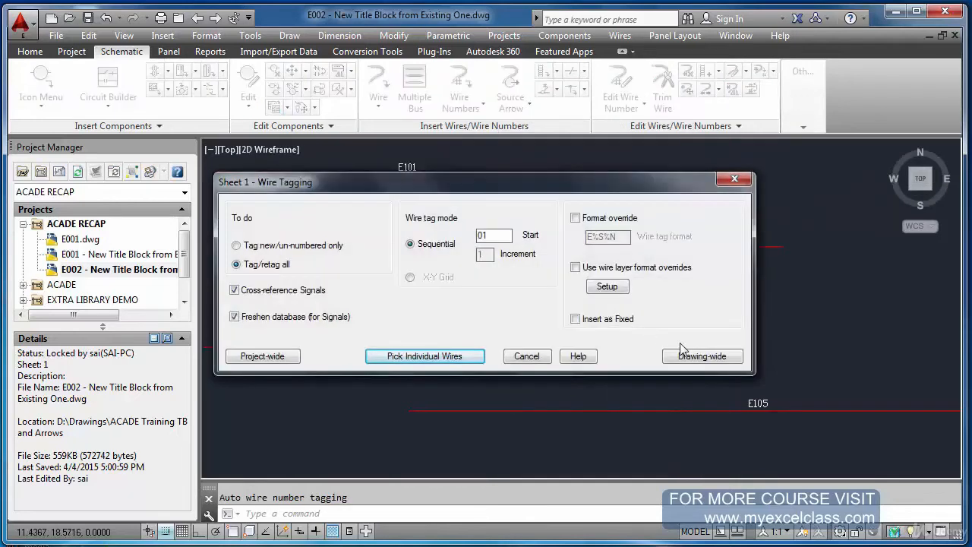
{"action": "left_click", "coordinate": [687, 357]}
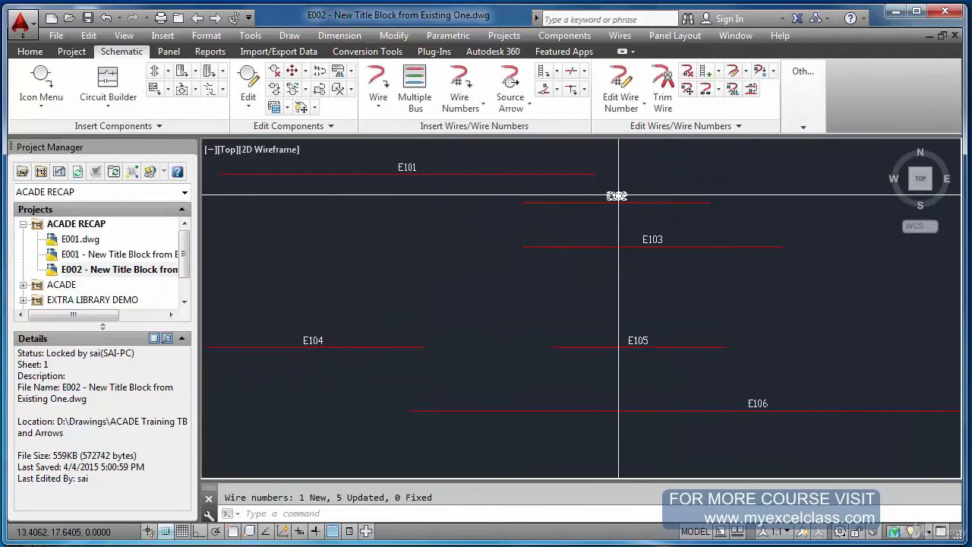
{"action": "scroll", "coordinate": [615, 194], "scroll_direction": "up", "scroll_amount": 2}
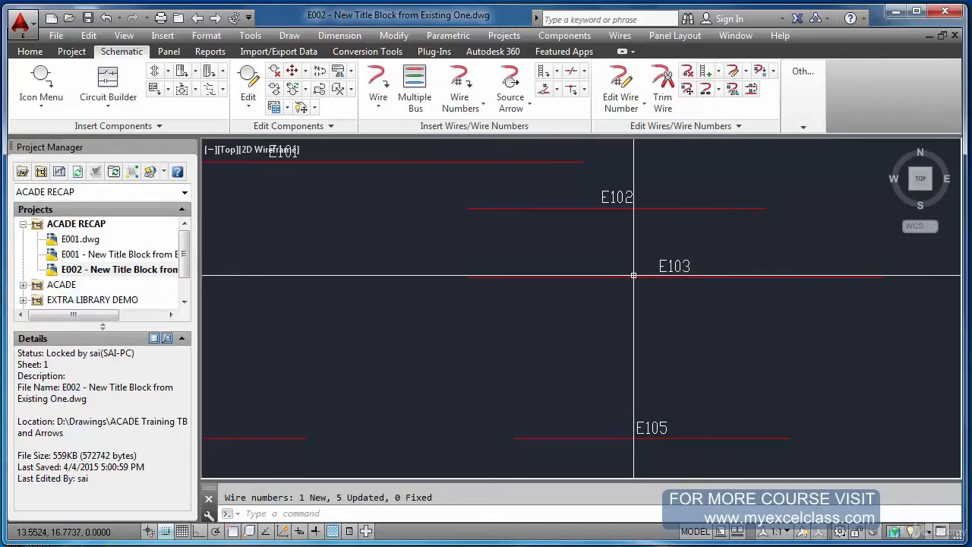
{"action": "scroll", "coordinate": [633, 274], "scroll_direction": "down", "scroll_amount": 6}
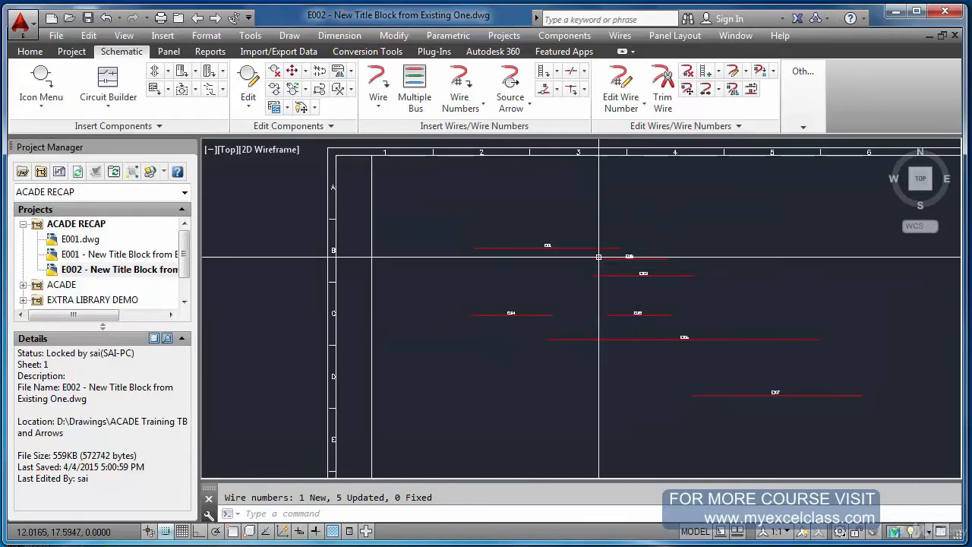
- Examine the order of the sequential wire numbers across the sheet, including the number on the newly drawn wire
{"action": "scroll", "coordinate": [529, 228], "scroll_direction": "down", "scroll_amount": 2}
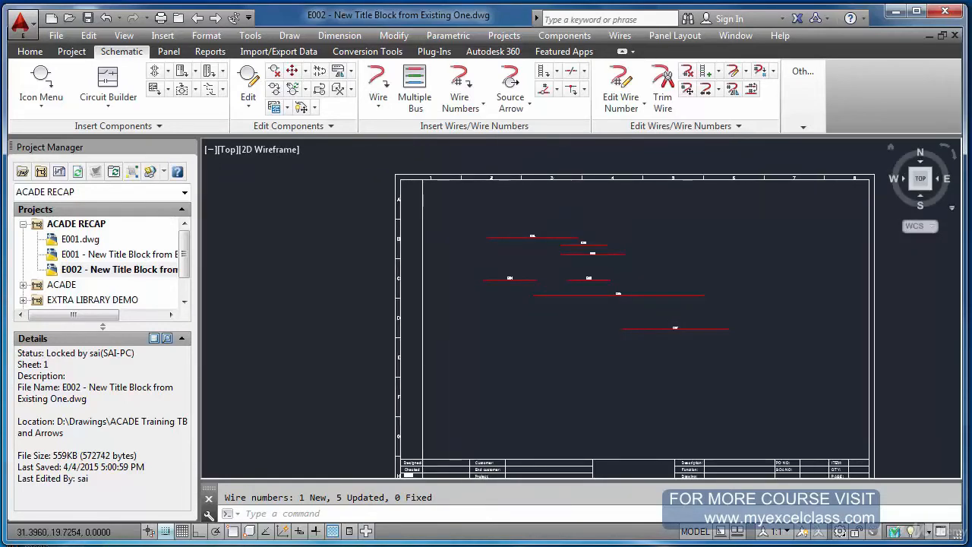
{"action": "scroll", "coordinate": [586, 238], "scroll_direction": "up", "scroll_amount": 4}
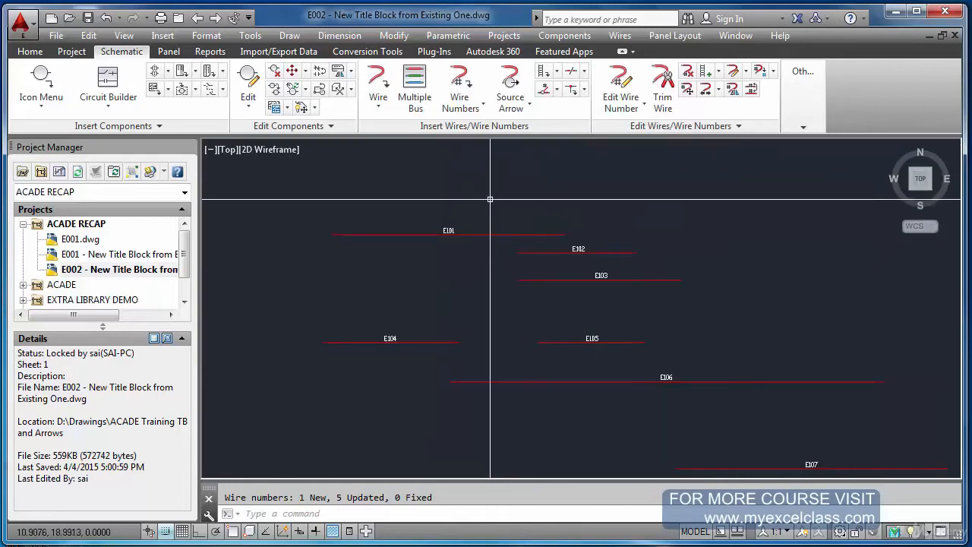
{"action": "scroll", "coordinate": [568, 237], "scroll_direction": "up", "scroll_amount": 2}
{"action": "left_click", "coordinate": [555, 248]}
{"action": "left_click", "coordinate": [554, 246]}
{"action": "key", "text": "Escape"}
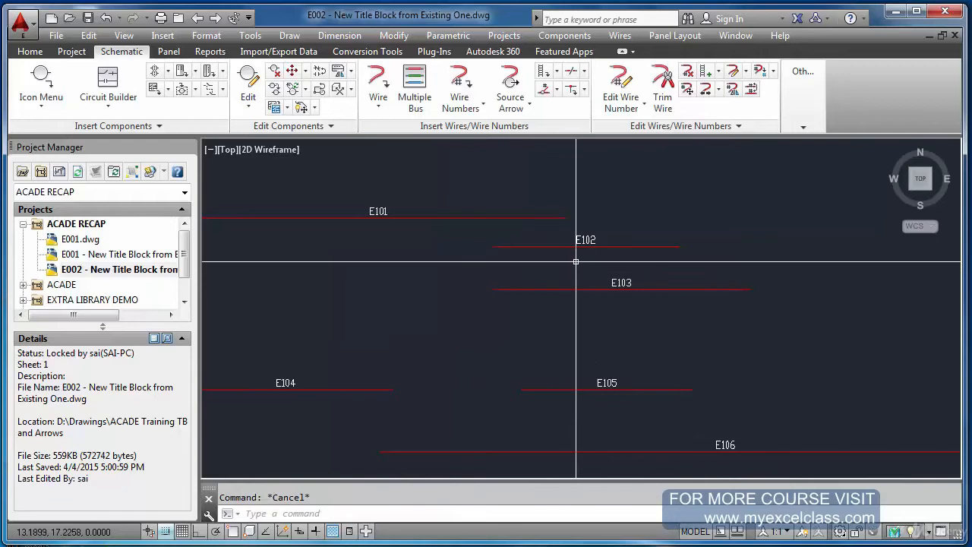
{"action": "left_click", "coordinate": [607, 235]}
{"action": "left_click", "coordinate": [587, 254]}
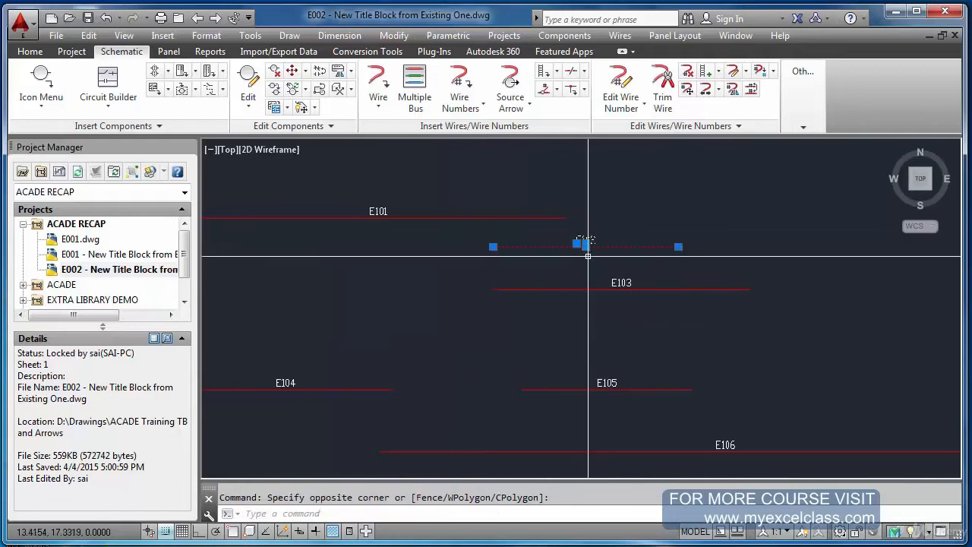
{"action": "key", "text": "Escape"}
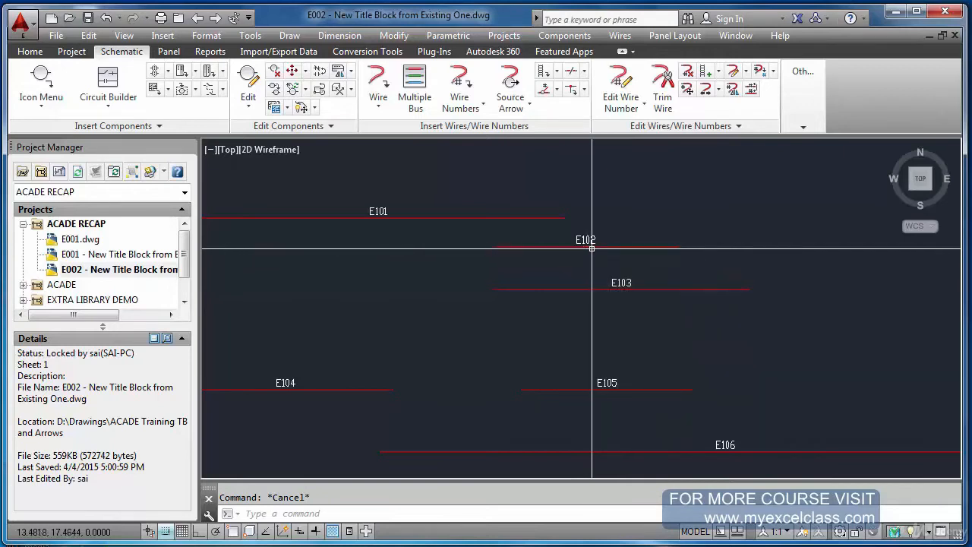
{"action": "scroll", "coordinate": [592, 249], "scroll_direction": "down", "scroll_amount": 4}
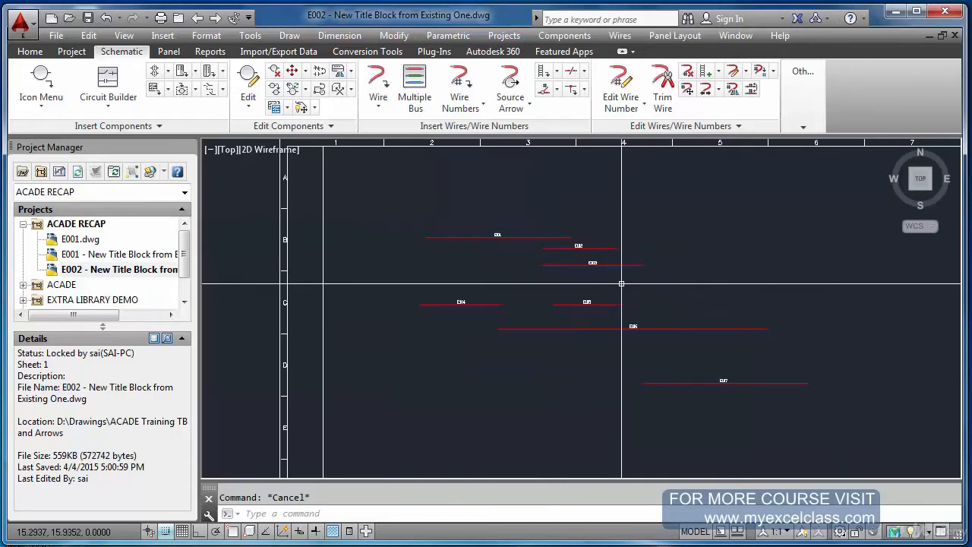
{"action": "scroll", "coordinate": [581, 271], "scroll_direction": "up", "scroll_amount": 4}
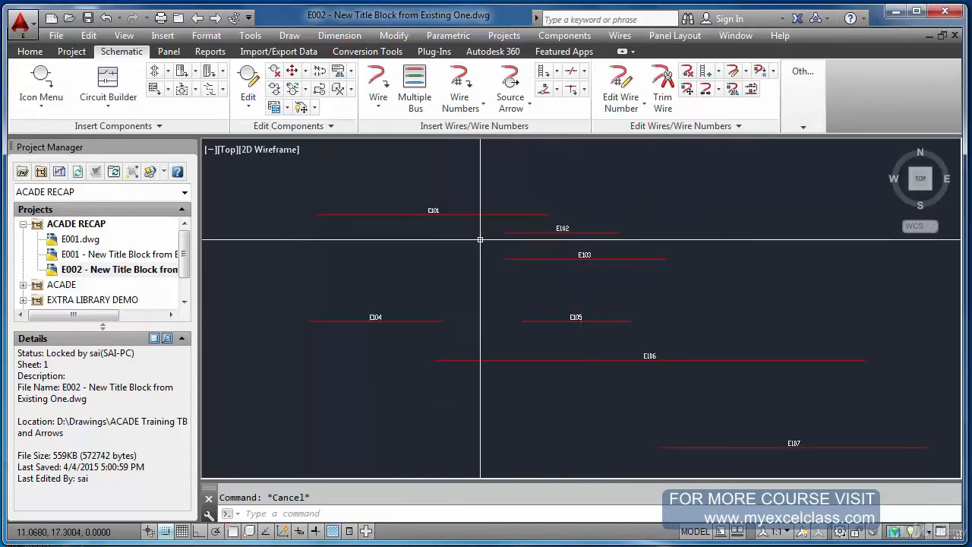
{"action": "scroll", "coordinate": [448, 230], "scroll_direction": "up", "scroll_amount": 4}
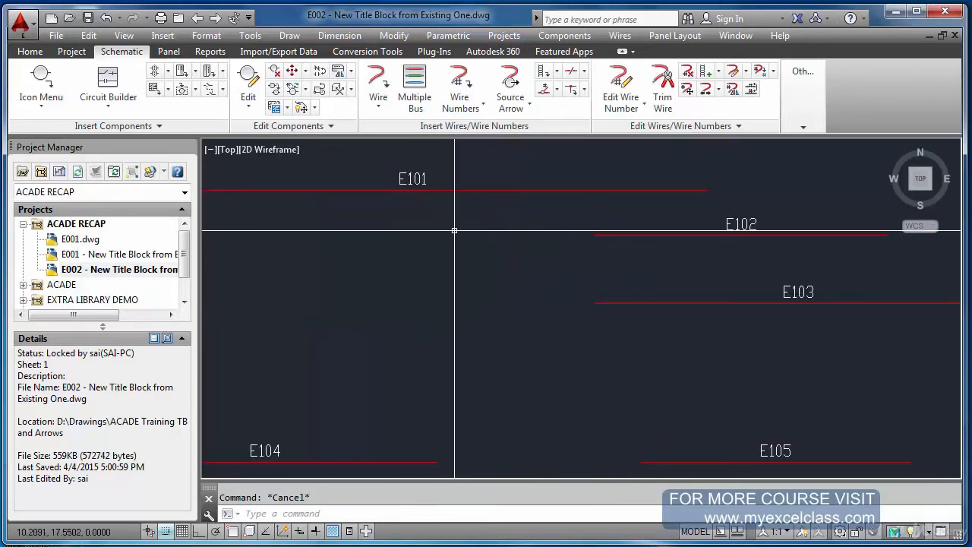
{"action": "scroll", "coordinate": [454, 229], "scroll_direction": "down", "scroll_amount": 4}
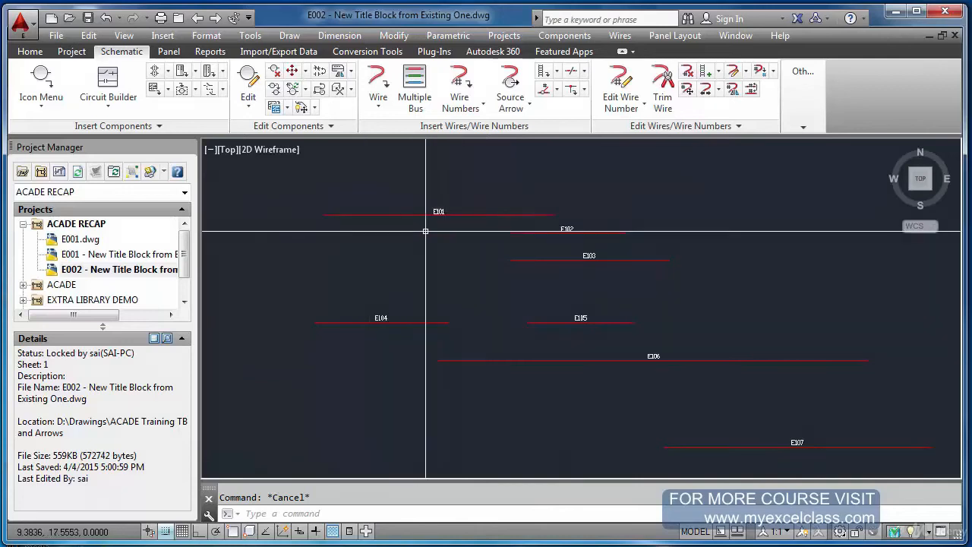
- In drawing E002's properties, set the cross-reference format to [%N] for the same drawing and [%S-%N] between drawings
{"action": "right_click", "coordinate": [165, 269]}
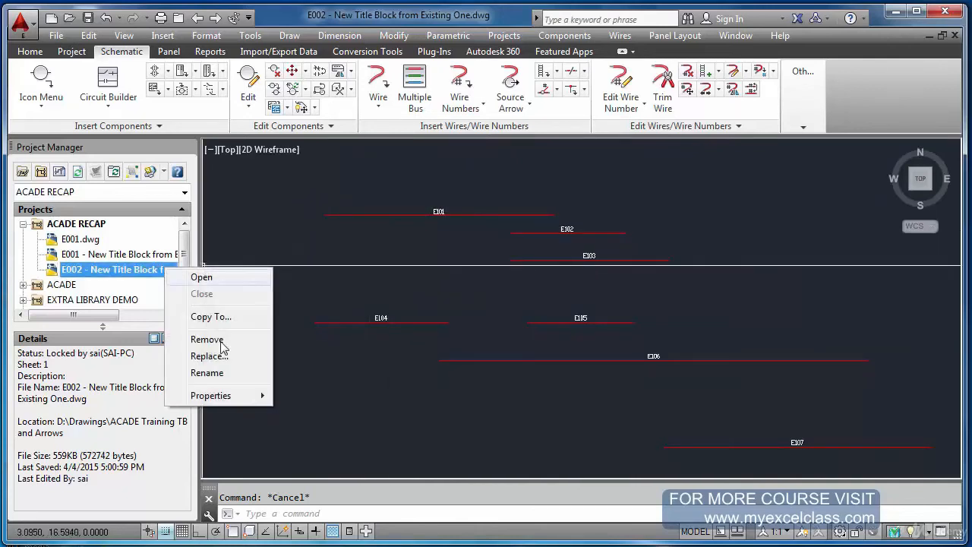
{"action": "mouse_move", "coordinate": [225, 403]}
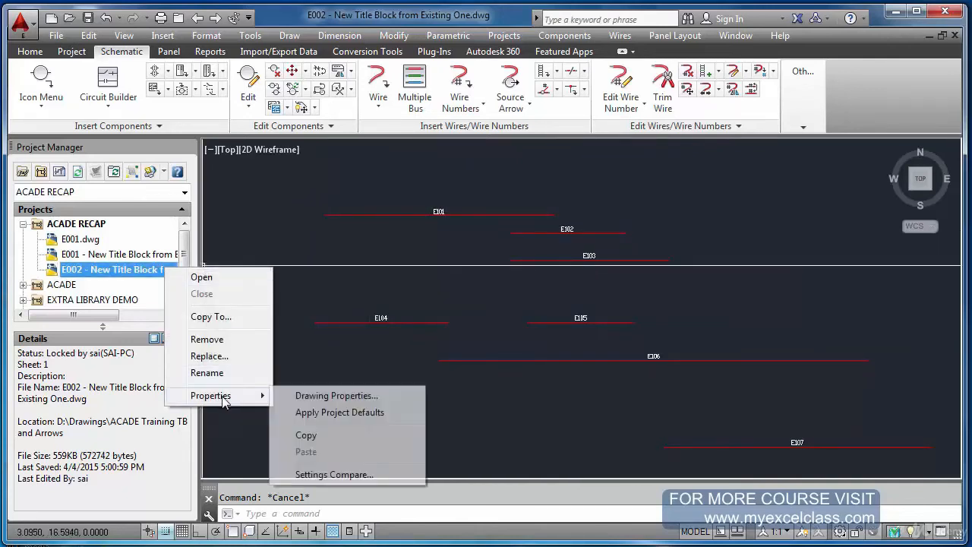
{"action": "left_click", "coordinate": [322, 396]}
{"action": "left_click", "coordinate": [484, 85]}
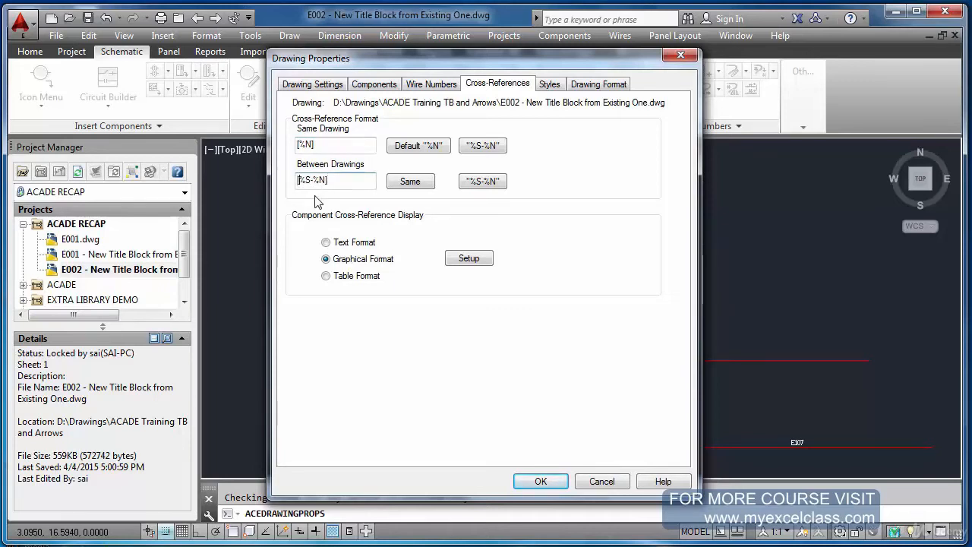
{"action": "left_click", "coordinate": [540, 482]}
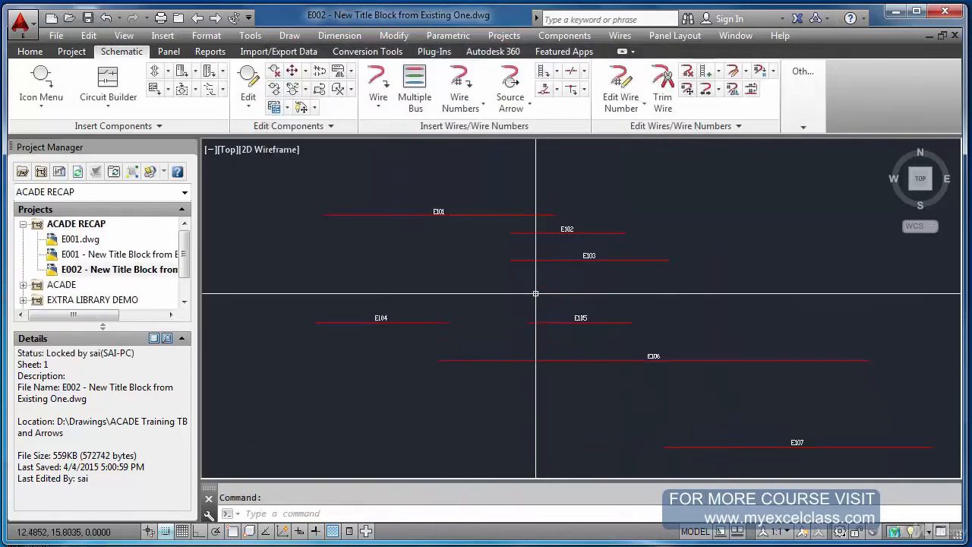
- Insert a source arrow with code 1VDC and arrow style 1 at wire E101's right end, with its matching destination arrow at wire E104's left end
{"action": "left_click", "coordinate": [521, 108]}
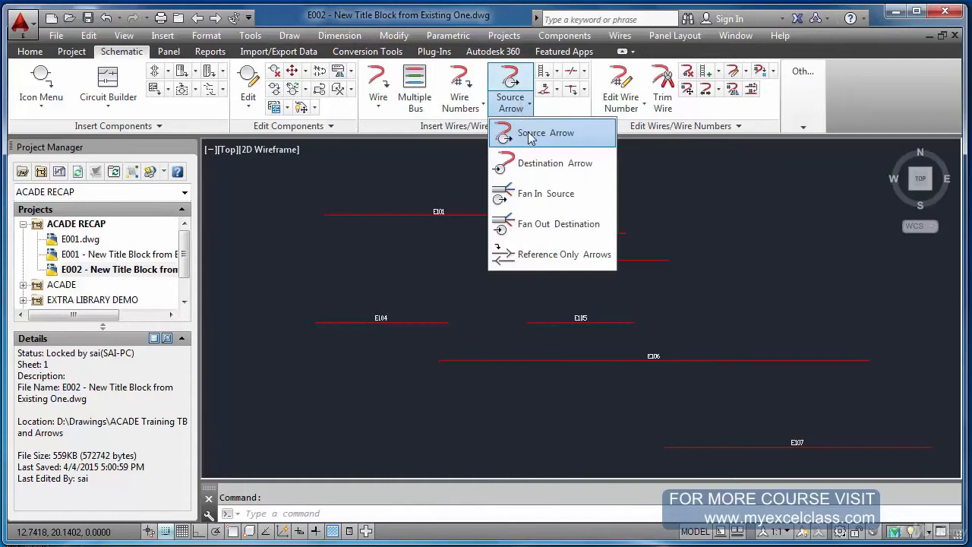
{"action": "left_click", "coordinate": [541, 135]}
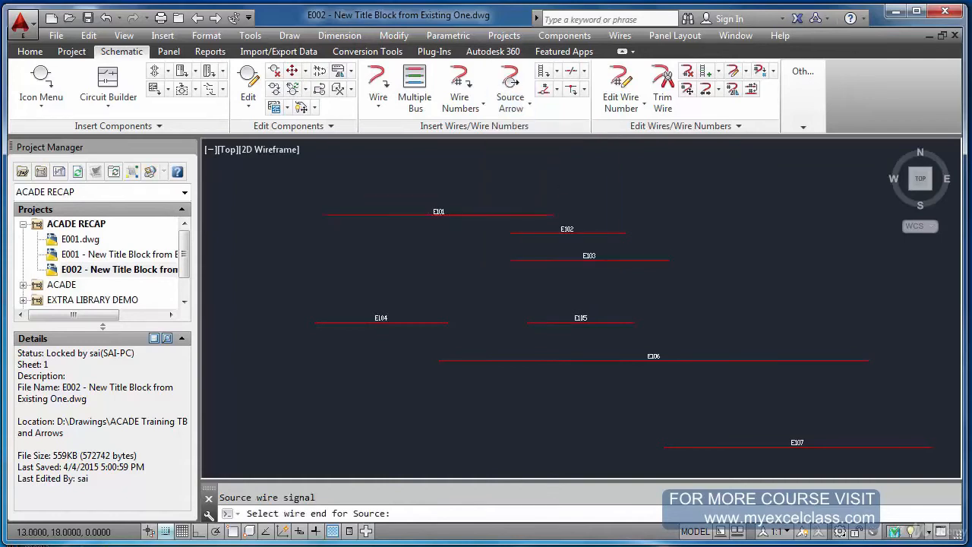
{"action": "left_click", "coordinate": [551, 215]}
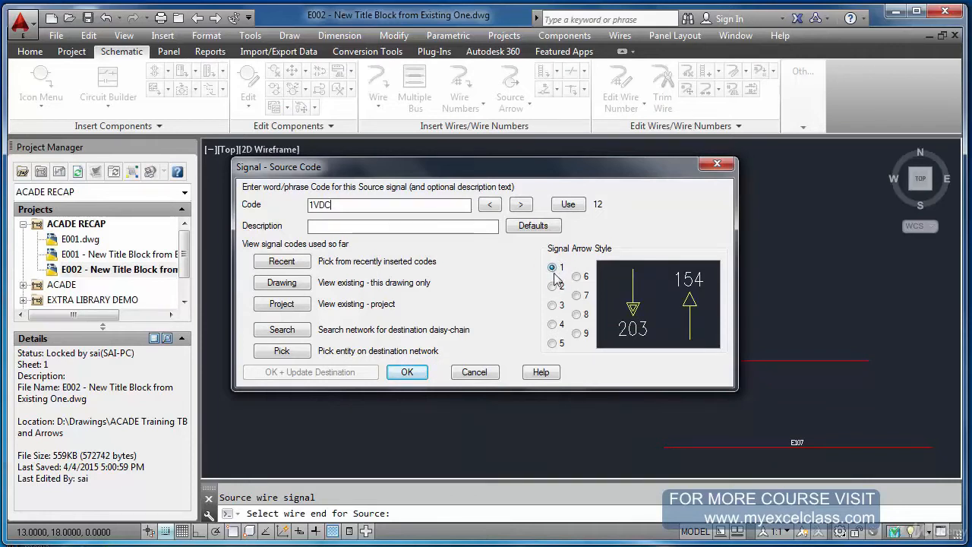
{"action": "left_click", "coordinate": [406, 372]}
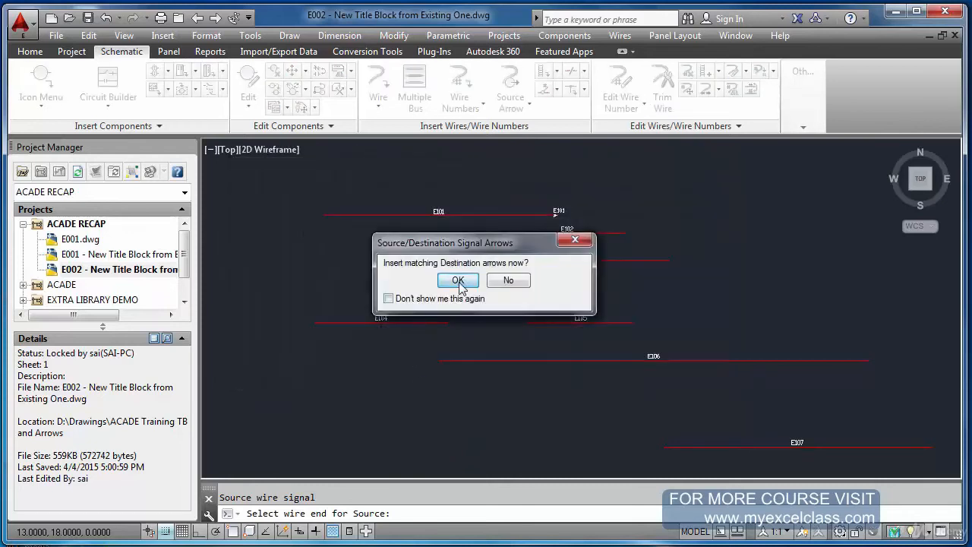
{"action": "left_click", "coordinate": [458, 280]}
{"action": "left_click", "coordinate": [324, 321]}
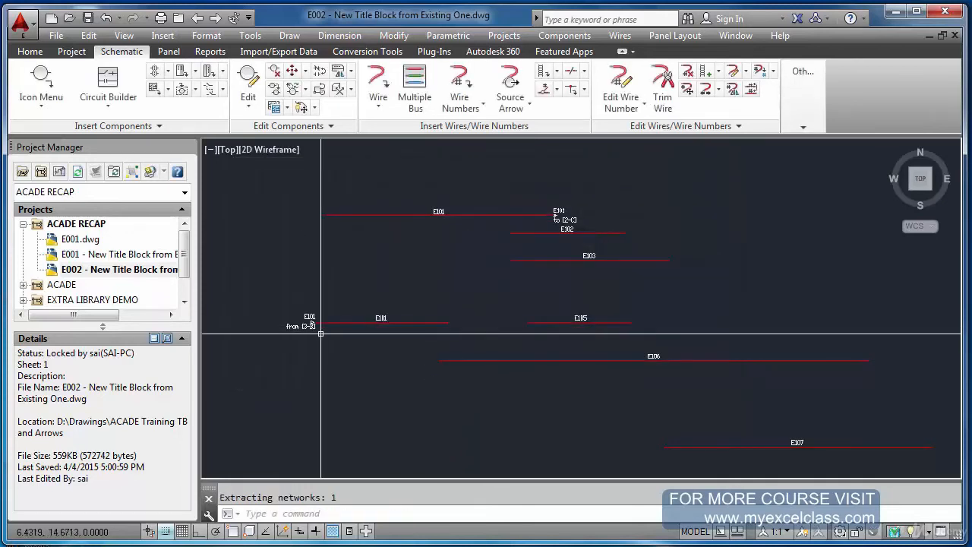
- Examine the cross-reference text on the source arrow of wire E101 and on its destination arrow against the sheet's grid zones
{"action": "scroll", "coordinate": [582, 224], "scroll_direction": "up", "scroll_amount": 2}
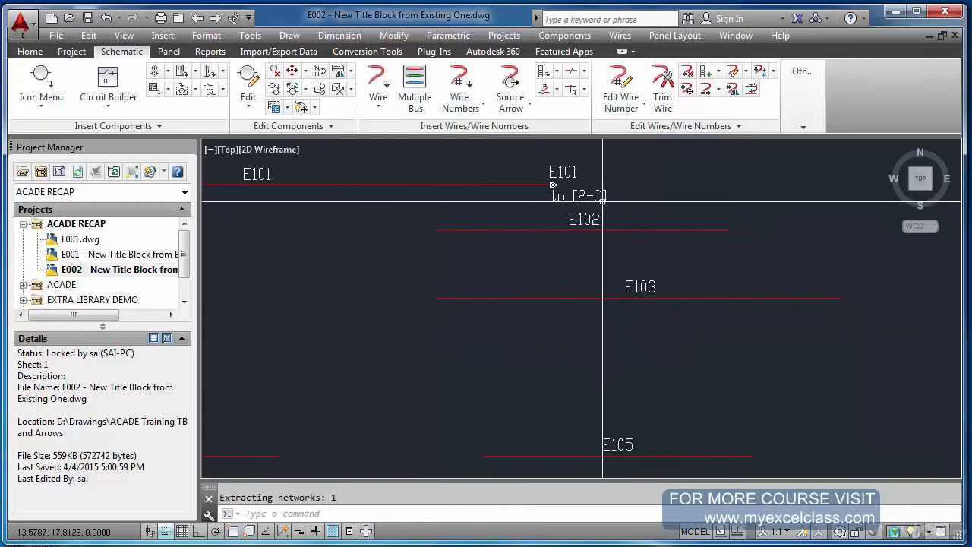
{"action": "scroll", "coordinate": [604, 204], "scroll_direction": "down", "scroll_amount": 2}
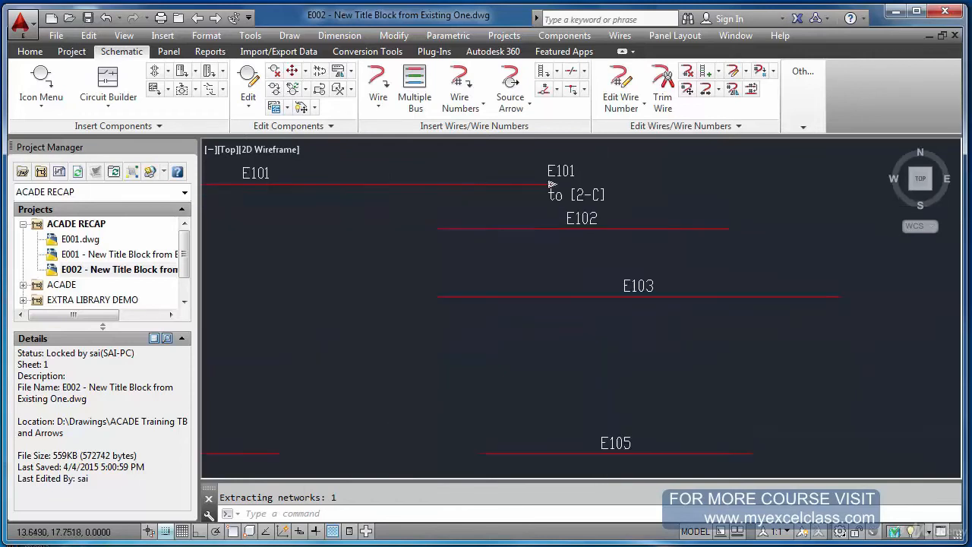
{"action": "scroll", "coordinate": [606, 204], "scroll_direction": "up", "scroll_amount": 6}
{"action": "scroll", "coordinate": [606, 205], "scroll_direction": "down", "scroll_amount": 8}
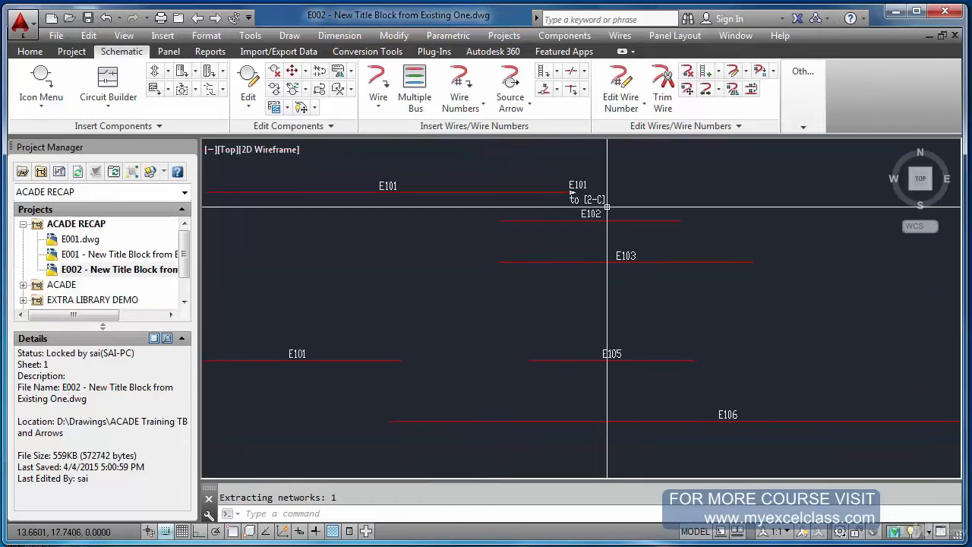
{"action": "scroll", "coordinate": [353, 298], "scroll_direction": "up", "scroll_amount": 6}
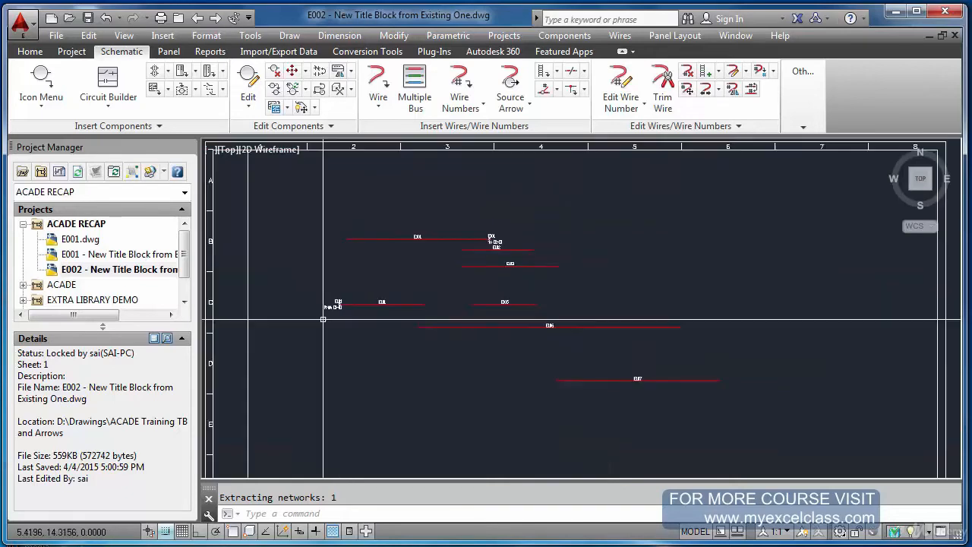
{"action": "scroll", "coordinate": [350, 296], "scroll_direction": "up", "scroll_amount": 6}
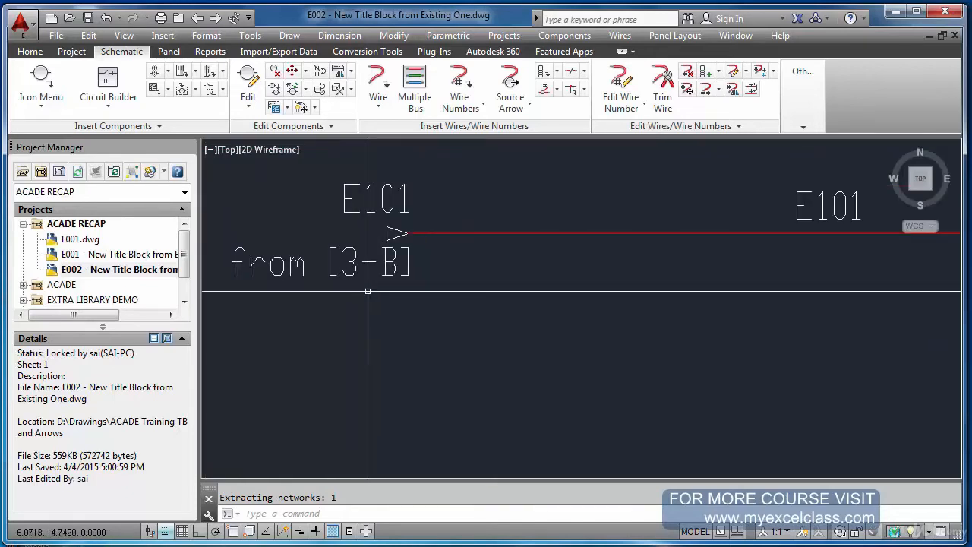
{"action": "scroll", "coordinate": [367, 291], "scroll_direction": "down", "scroll_amount": 2}
{"action": "scroll", "coordinate": [300, 287], "scroll_direction": "up", "scroll_amount": 2}
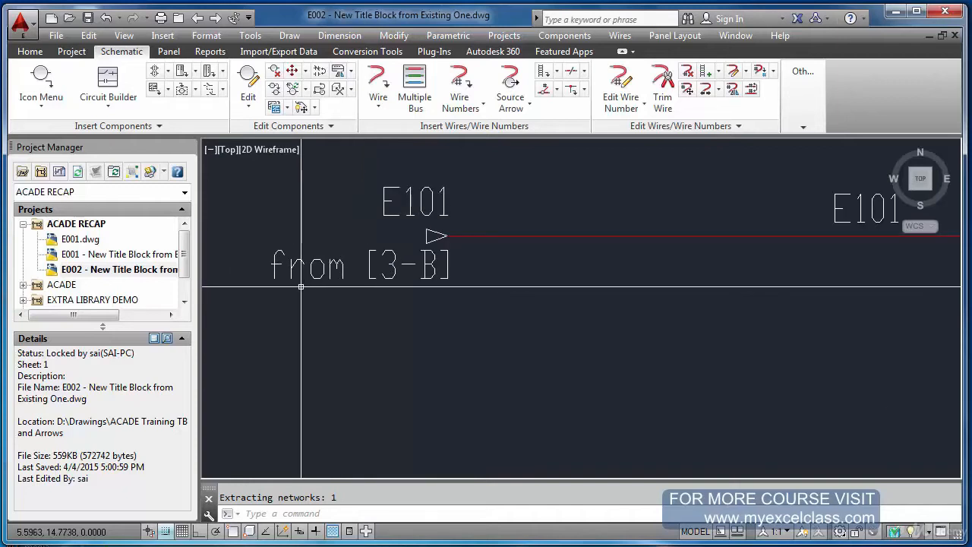
{"action": "scroll", "coordinate": [304, 287], "scroll_direction": "down", "scroll_amount": 5}
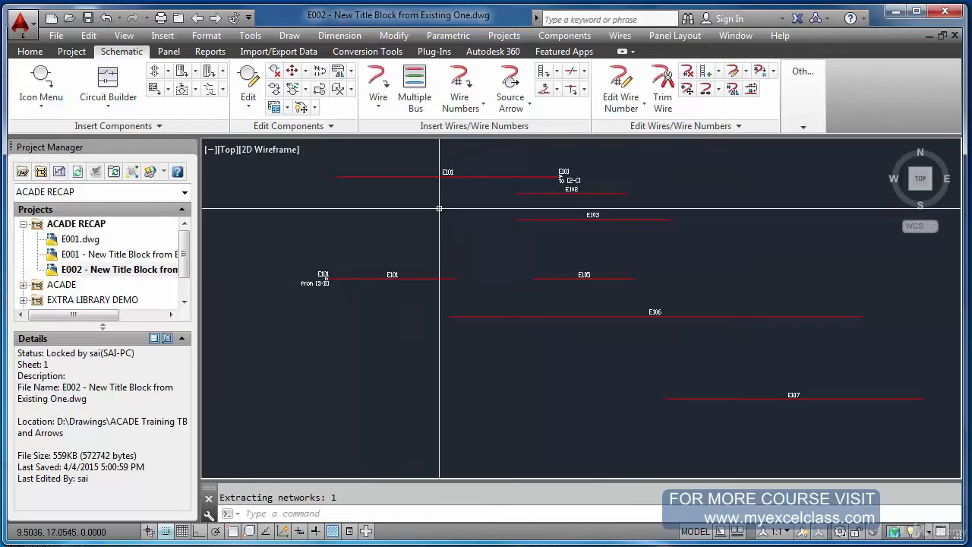
- Insert a source arrow with code 110P and arrow style 2 at wire E102's right end, with its destination at wire E106's left end, snap off
{"action": "left_click", "coordinate": [510, 82]}
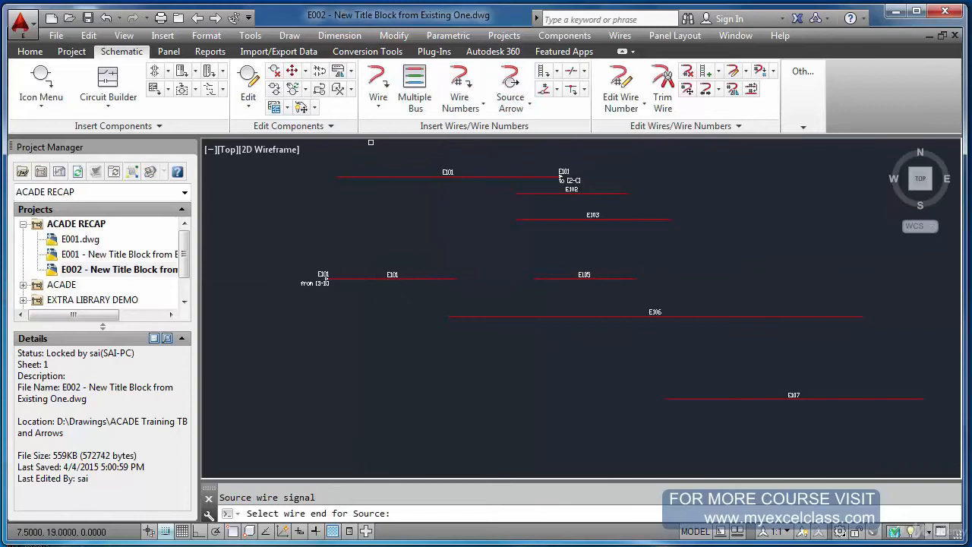
{"action": "left_click", "coordinate": [627, 193]}
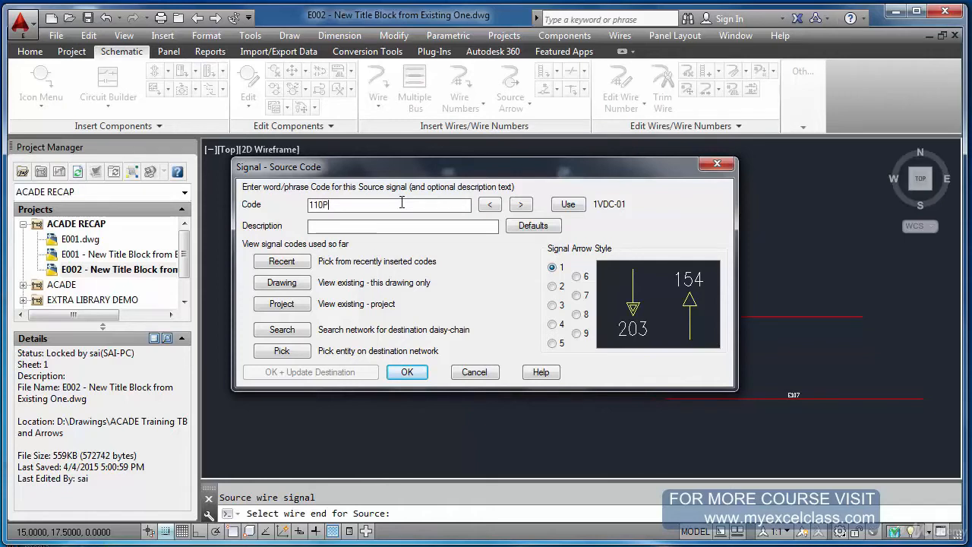
{"action": "left_click", "coordinate": [553, 288]}
{"action": "left_click", "coordinate": [407, 372]}
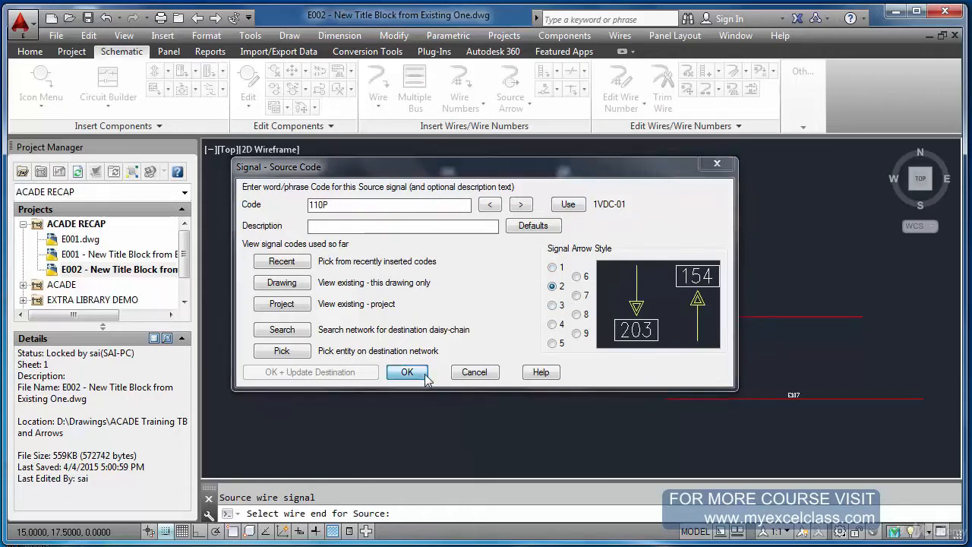
{"action": "left_click", "coordinate": [457, 281]}
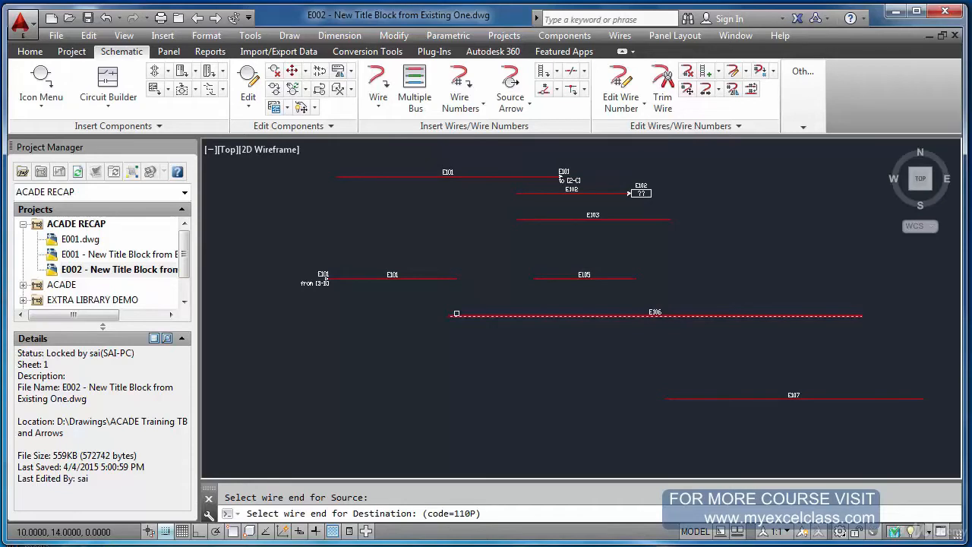
{"action": "left_click", "coordinate": [164, 531]}
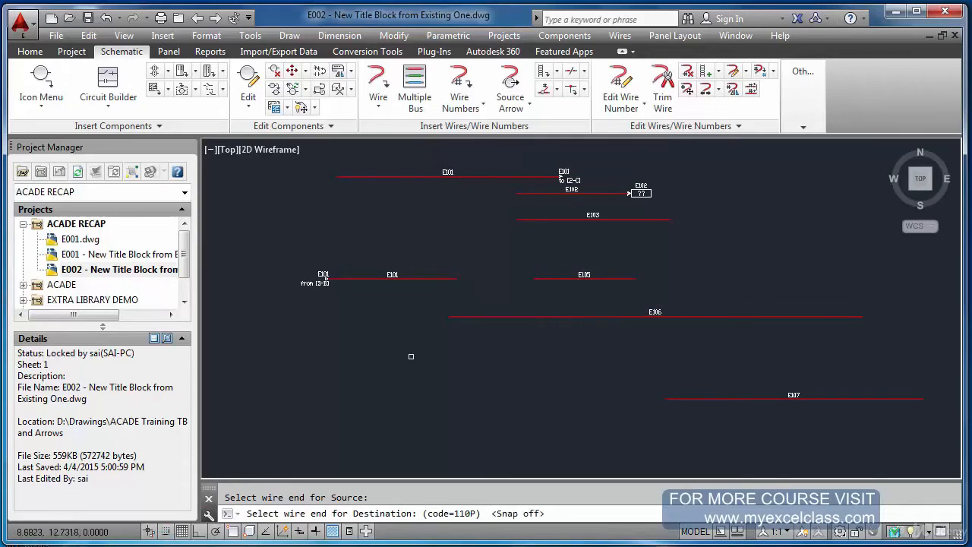
{"action": "left_click", "coordinate": [448, 315]}
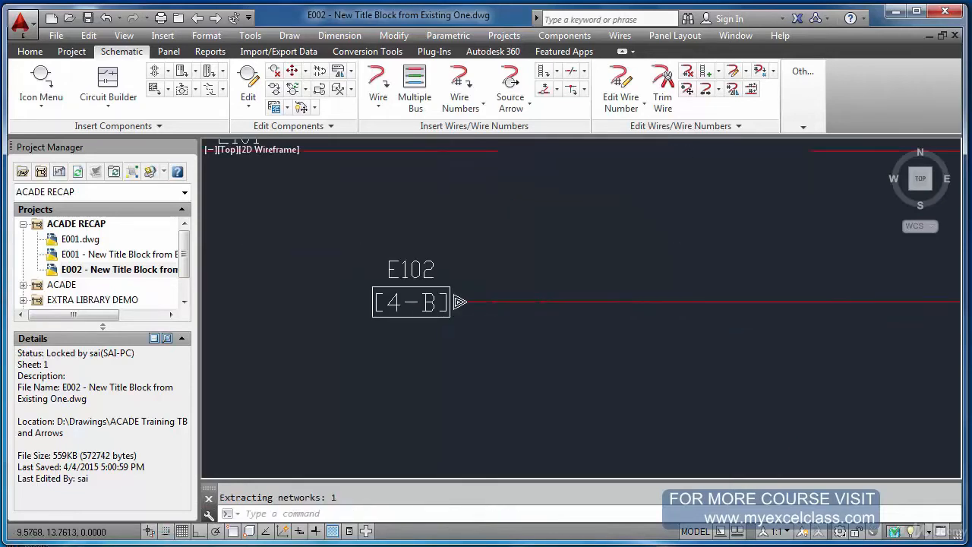
- Insert a source arrow with code 220P and arrow style 3 at wire E103's right end, with its destination arrow at wire E107's left end
{"action": "scroll", "coordinate": [439, 308], "scroll_direction": "down", "scroll_amount": 2}
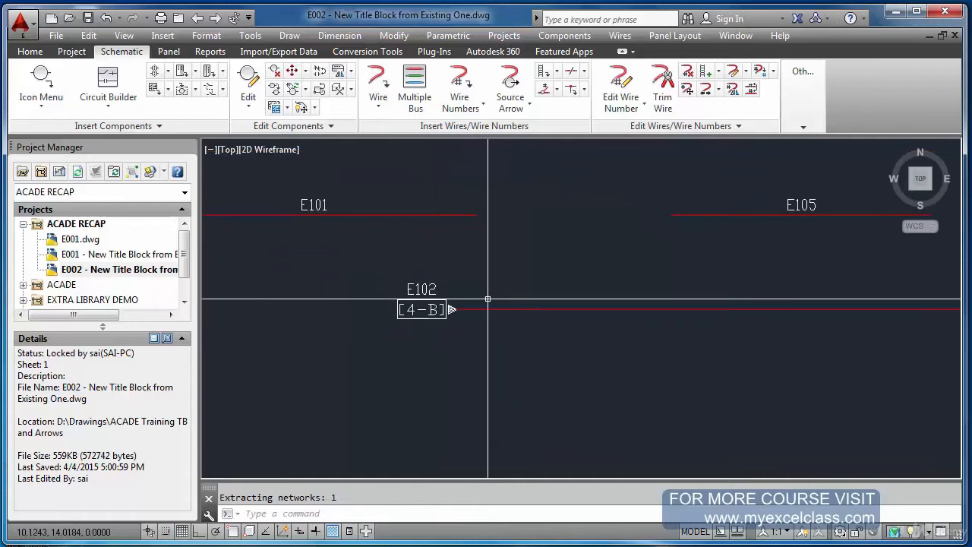
{"action": "scroll", "coordinate": [485, 297], "scroll_direction": "down", "scroll_amount": 2}
{"action": "scroll", "coordinate": [578, 245], "scroll_direction": "up", "scroll_amount": 5}
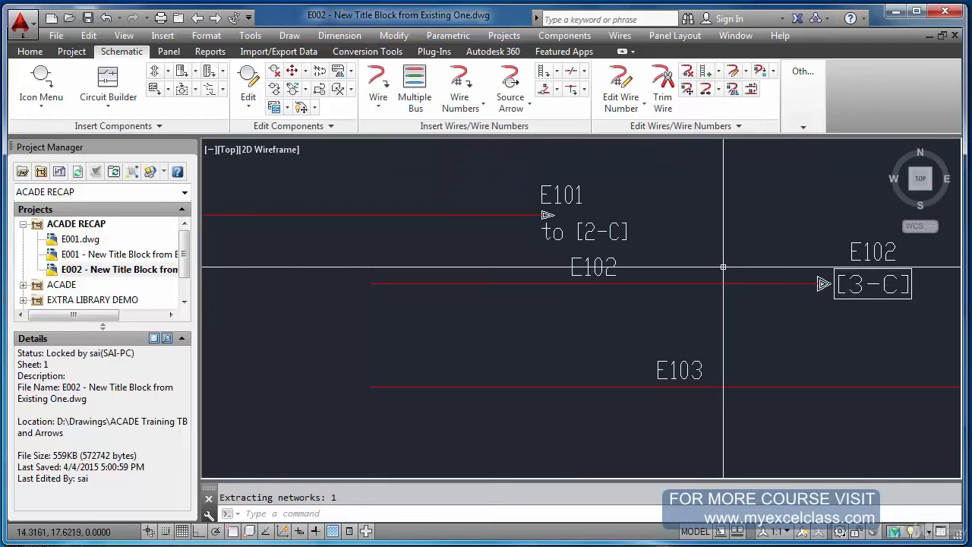
{"action": "scroll", "coordinate": [618, 253], "scroll_direction": "down", "scroll_amount": 5}
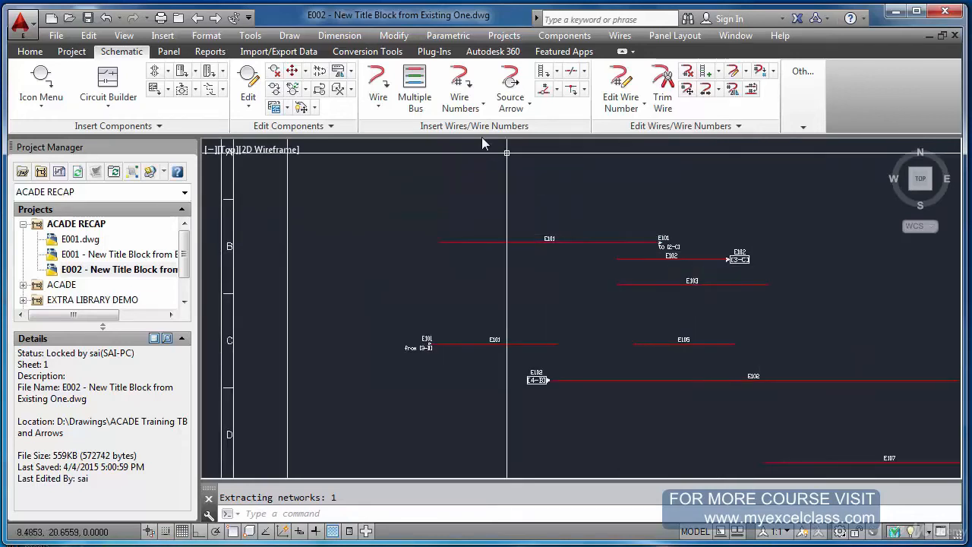
{"action": "left_click", "coordinate": [511, 84]}
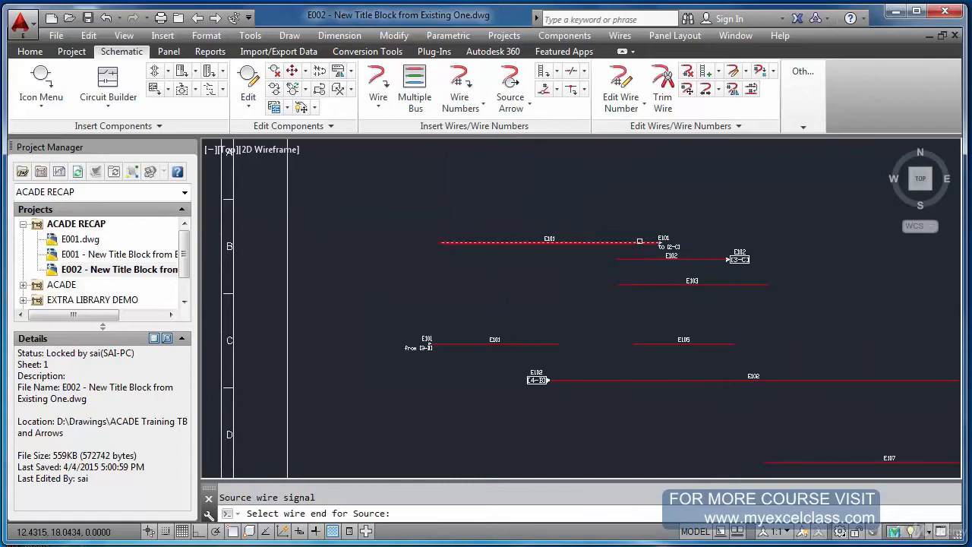
{"action": "left_click", "coordinate": [616, 273]}
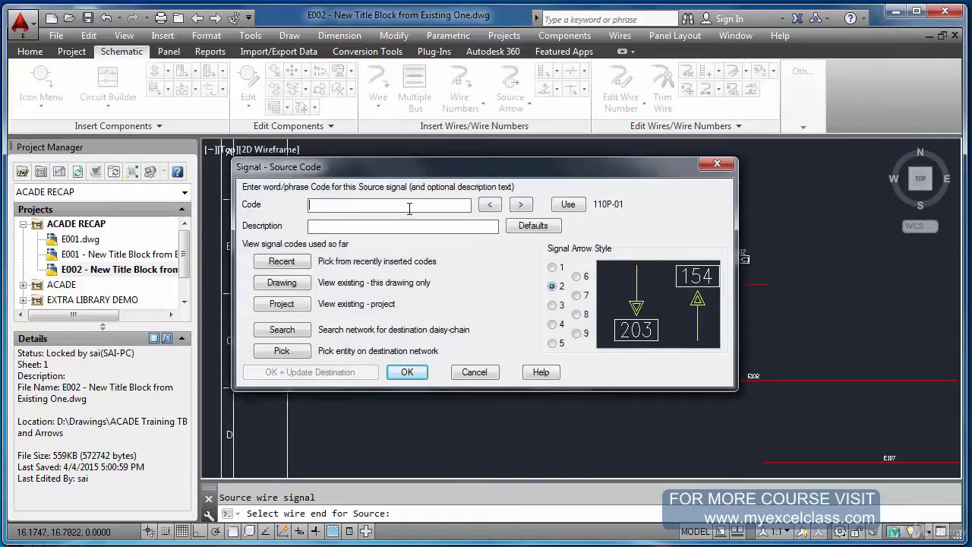
{"action": "type", "text": "220P"}
{"action": "left_click", "coordinate": [552, 305]}
{"action": "left_click", "coordinate": [410, 371]}
{"action": "left_click", "coordinate": [459, 287]}
{"action": "scroll", "coordinate": [624, 330], "scroll_direction": "down", "scroll_amount": 3}
{"action": "scroll", "coordinate": [678, 379], "scroll_direction": "up", "scroll_amount": 3}
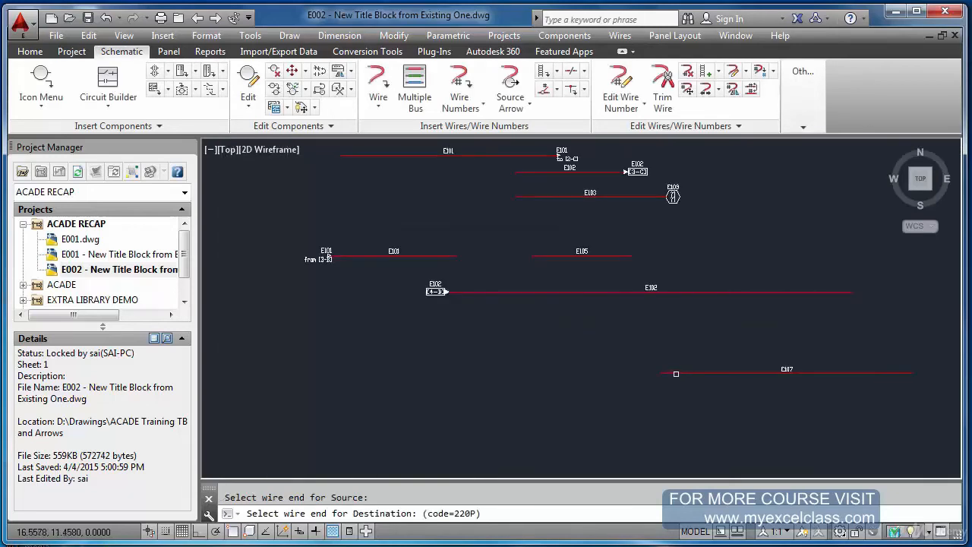
{"action": "left_click", "coordinate": [665, 374]}
- Draw a short horizontal wire in grid row E, below the lowest wire, spanning columns 5 to 4
{"action": "scroll", "coordinate": [665, 376], "scroll_direction": "up", "scroll_amount": 5}
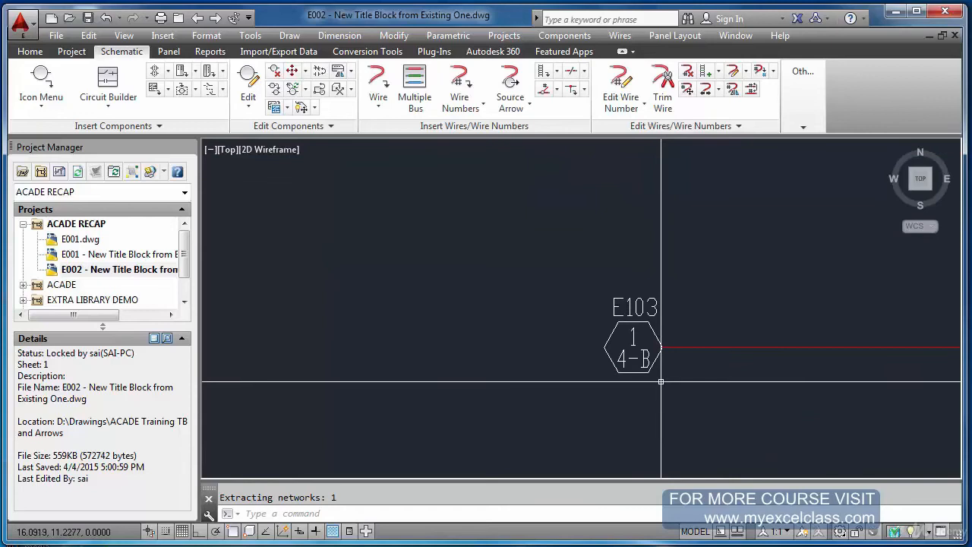
{"action": "scroll", "coordinate": [660, 381], "scroll_direction": "down", "scroll_amount": 5}
{"action": "scroll", "coordinate": [626, 333], "scroll_direction": "down", "scroll_amount": 2}
{"action": "scroll", "coordinate": [625, 333], "scroll_direction": "up", "scroll_amount": 2}
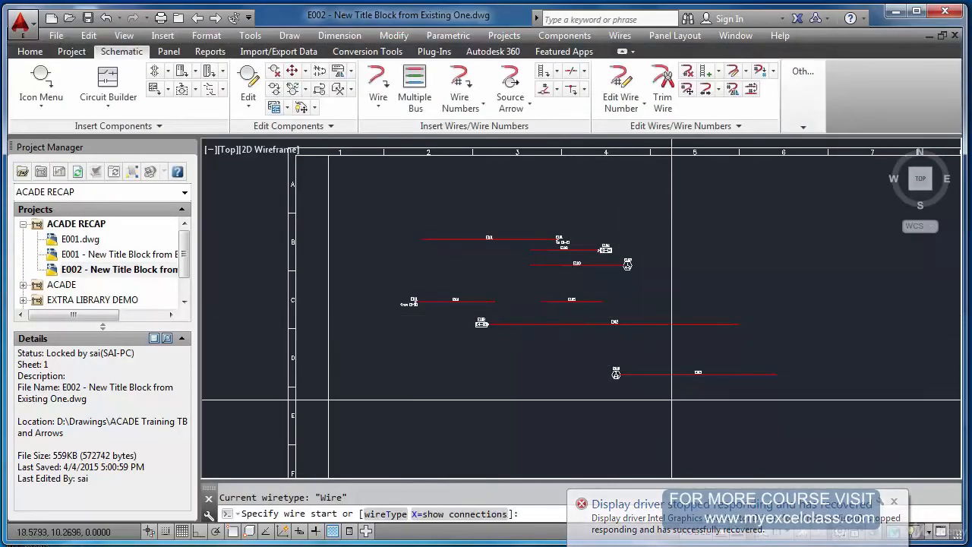
{"action": "left_click", "coordinate": [675, 402]}
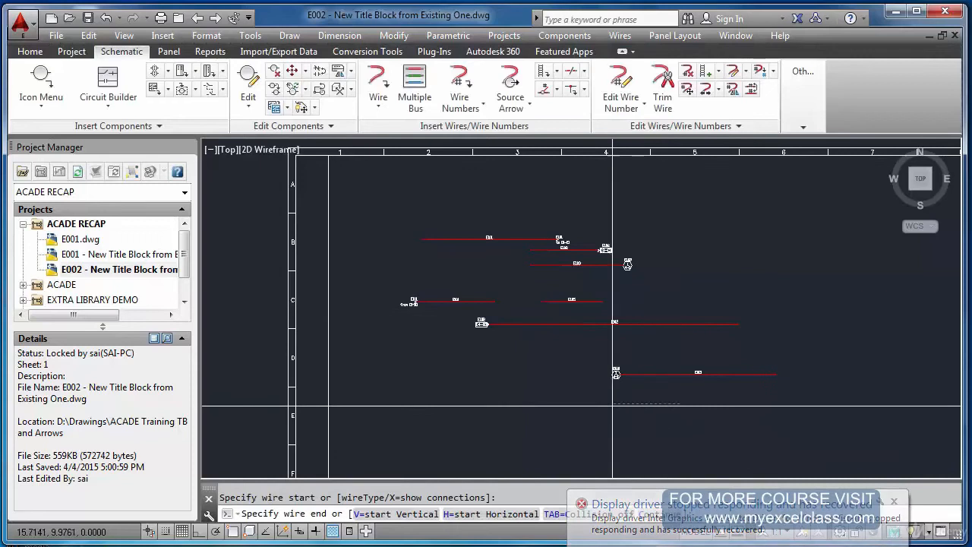
{"action": "left_click", "coordinate": [583, 403]}
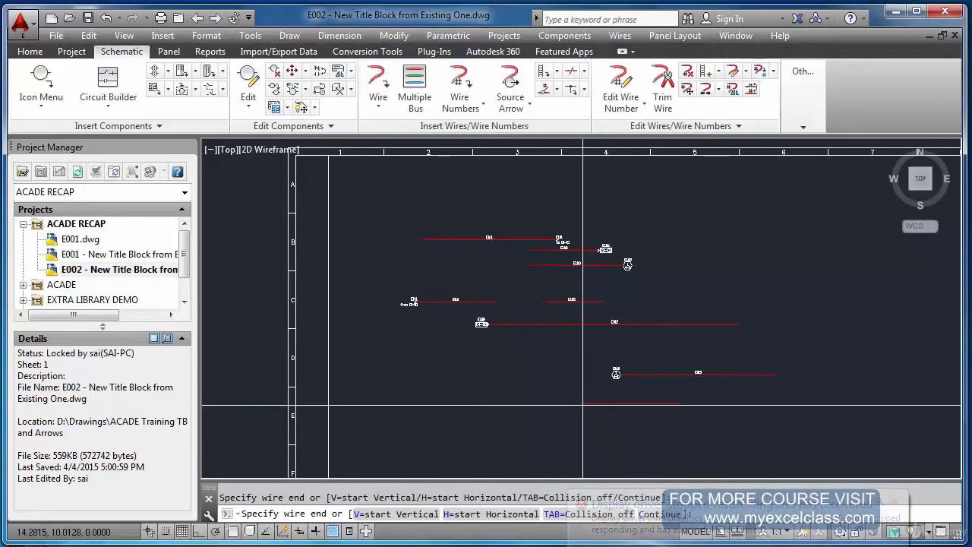
{"action": "key", "text": "Escape"}
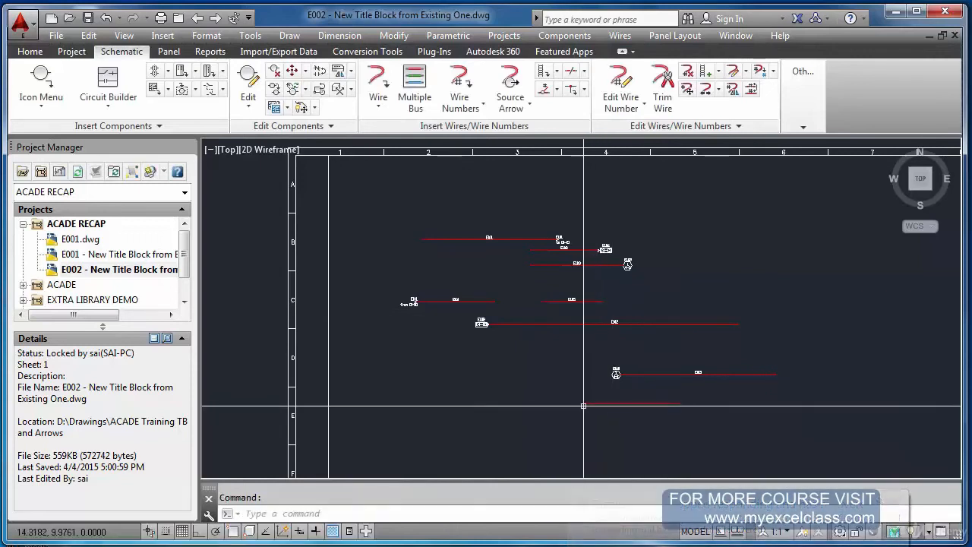
- Insert a source arrow with code 220N and arrow style 4 at wire E105's right end, with its destination arrow at the new lowest wire's left end
{"action": "left_click", "coordinate": [510, 91]}
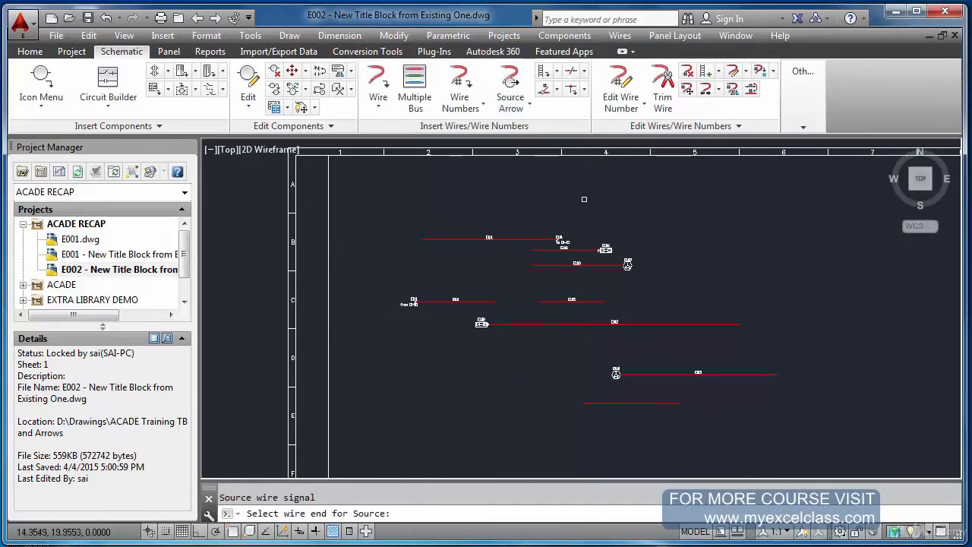
{"action": "left_click", "coordinate": [600, 306]}
{"action": "type", "text": "220N"}
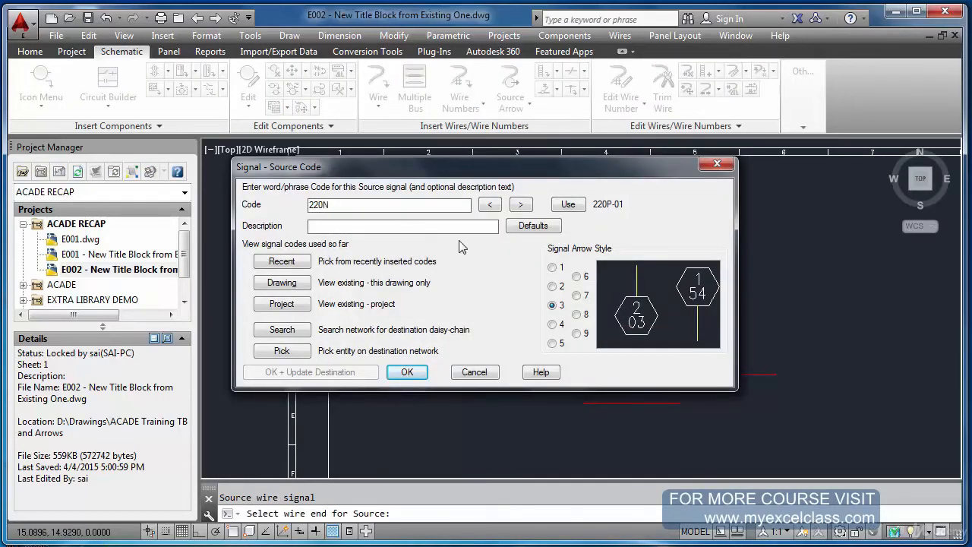
{"action": "left_click", "coordinate": [553, 325]}
{"action": "left_click", "coordinate": [417, 371]}
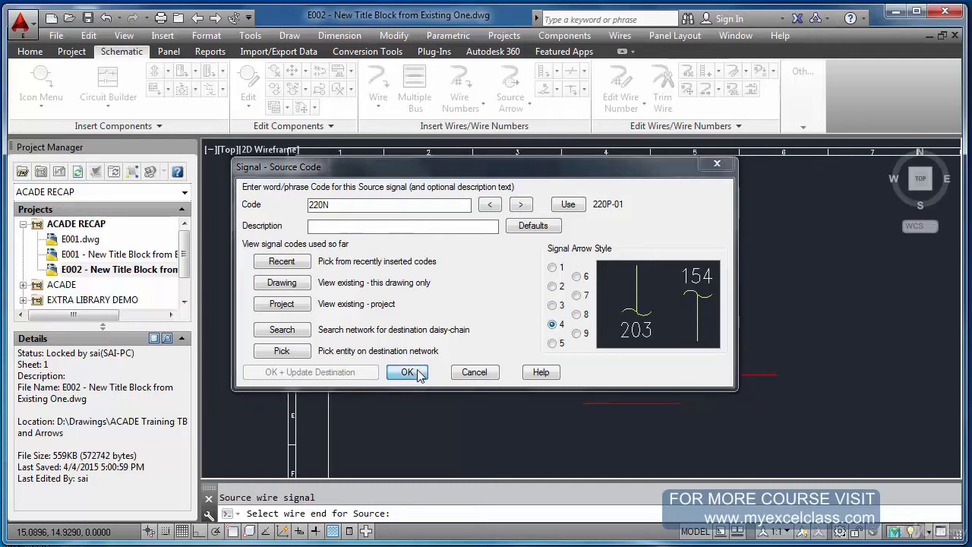
{"action": "left_click", "coordinate": [448, 278]}
{"action": "left_click", "coordinate": [584, 402]}
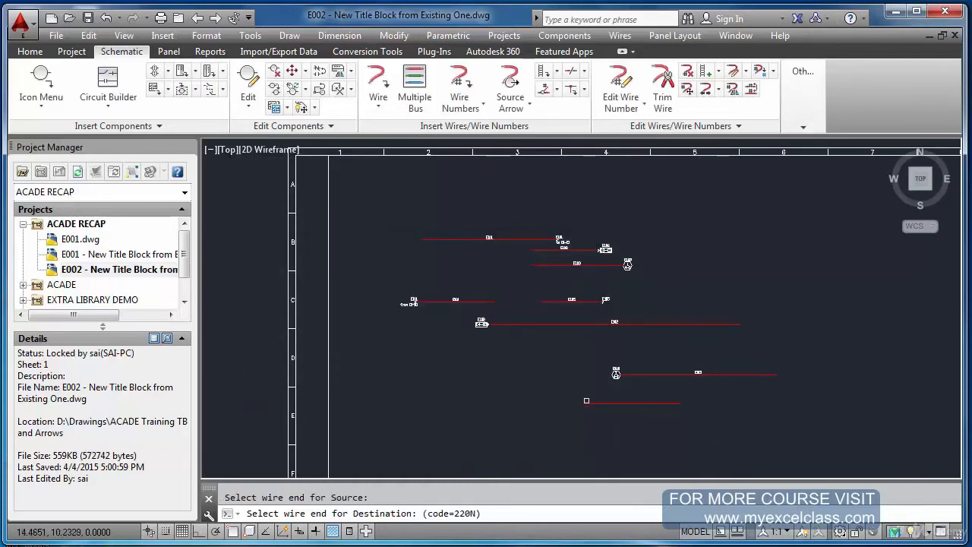
{"action": "scroll", "coordinate": [580, 403], "scroll_direction": "up", "scroll_amount": 2}
{"action": "left_click", "coordinate": [582, 404]}
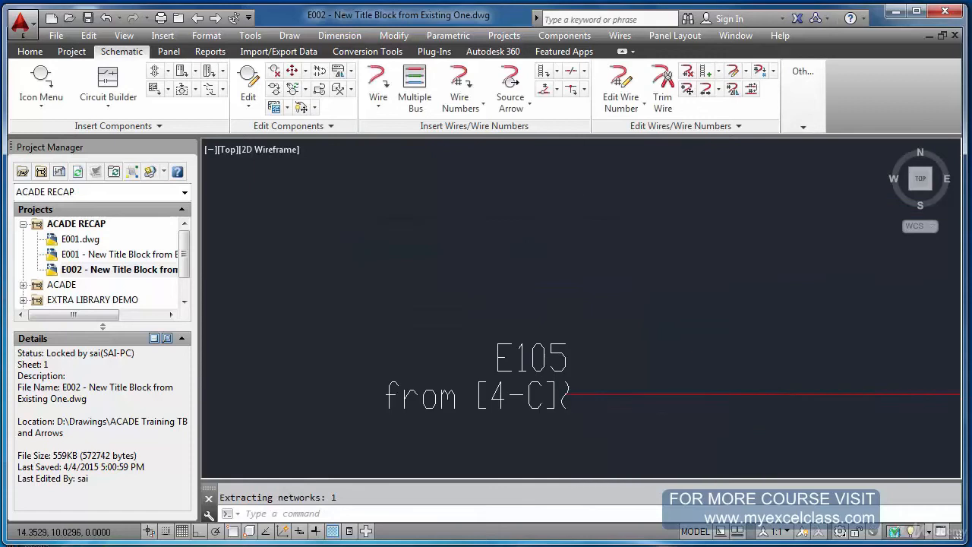
{"action": "scroll", "coordinate": [559, 421], "scroll_direction": "down", "scroll_amount": 12}
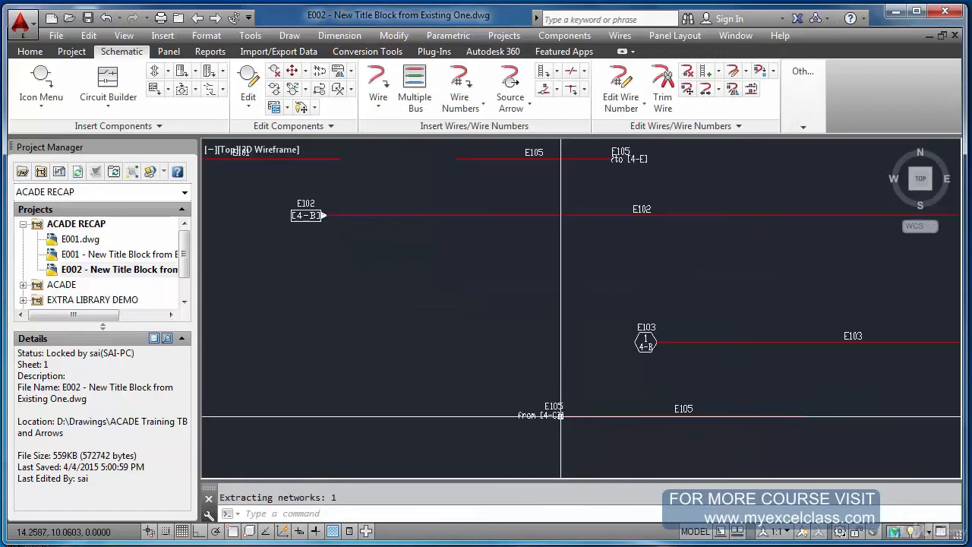
{"action": "scroll", "coordinate": [574, 372], "scroll_direction": "up", "scroll_amount": 4}
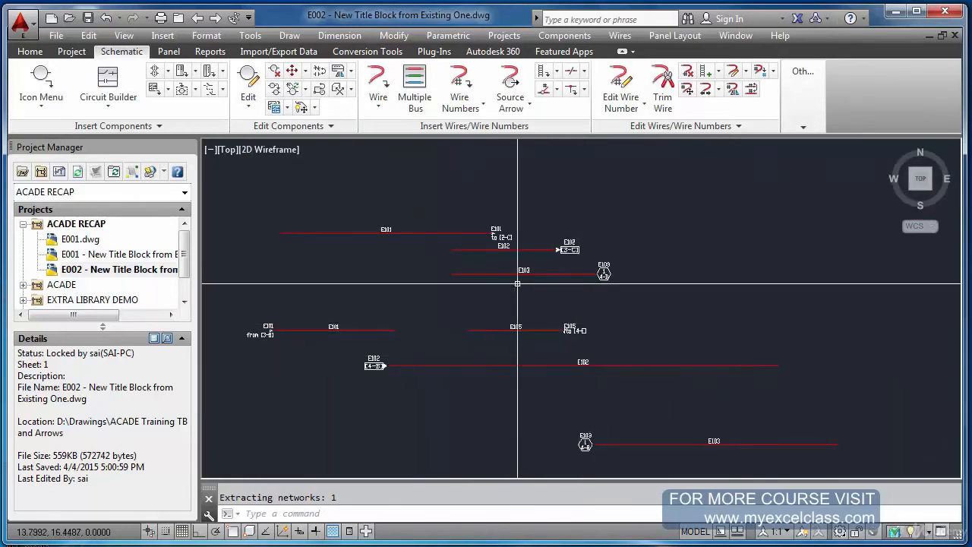
{"action": "left_click", "coordinate": [524, 108]}
{"action": "left_click", "coordinate": [532, 133]}
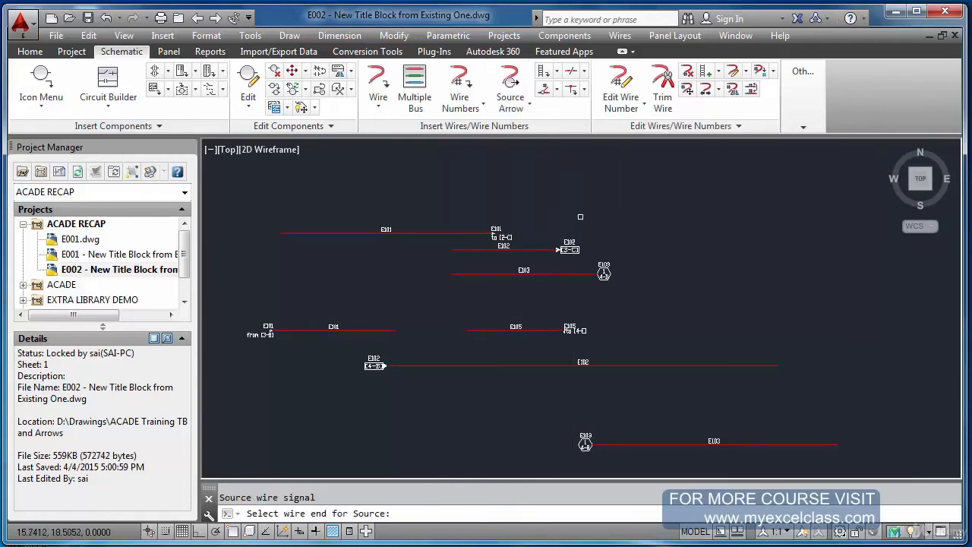
{"action": "key", "text": "Escape"}
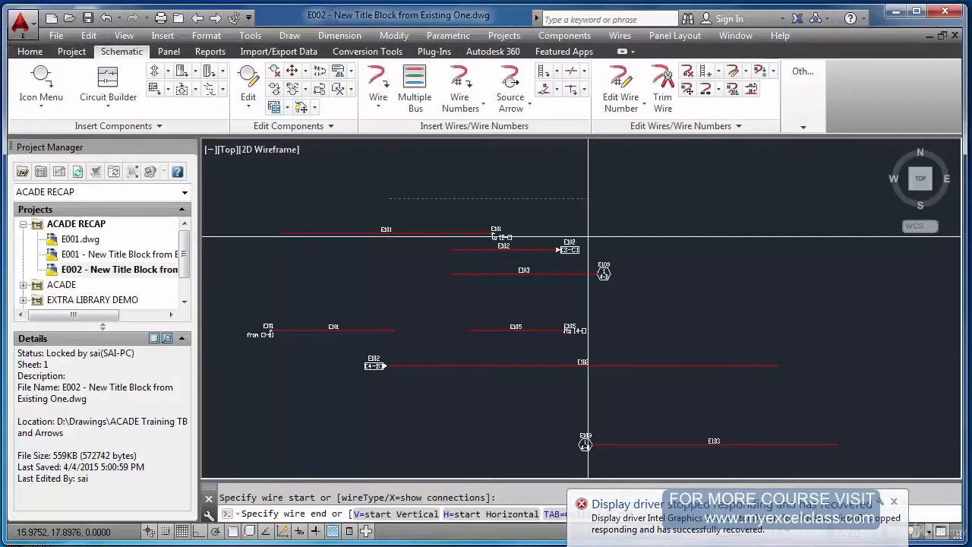
- Draw a long horizontal wire above wire E101 and a short horizontal wire to the right of and below wire E103's source arrow
{"action": "left_click", "coordinate": [634, 199]}
{"action": "left_click", "coordinate": [658, 290]}
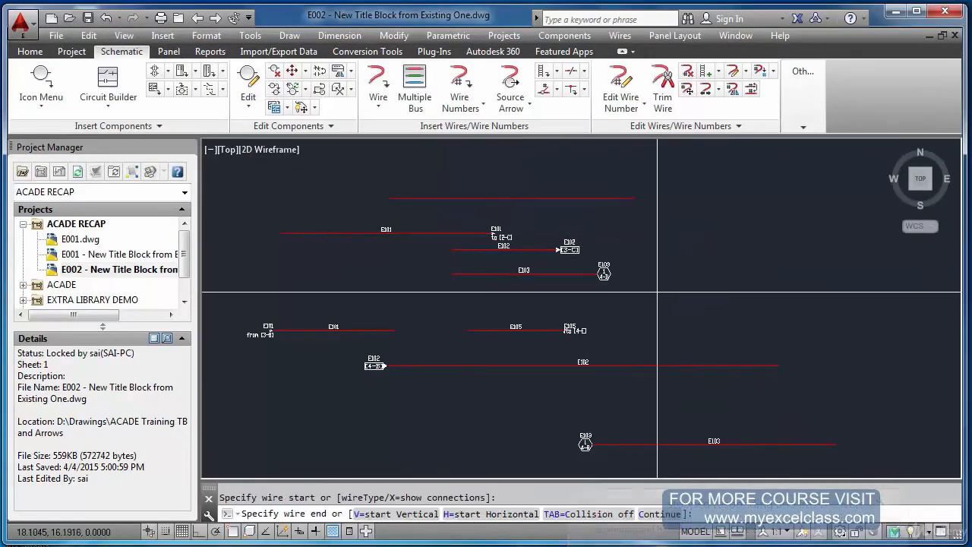
{"action": "left_click", "coordinate": [709, 290]}
{"action": "key", "text": "Escape"}
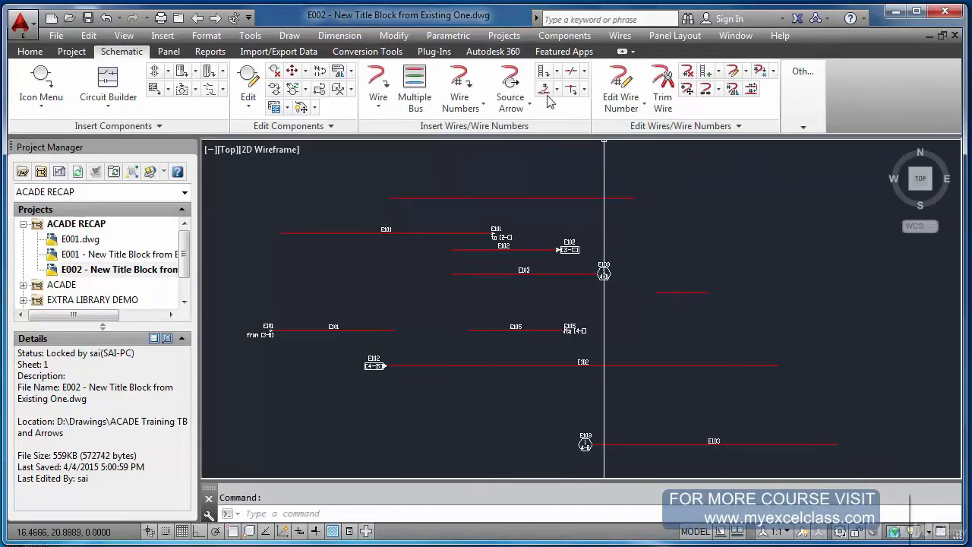
- Try to insert a source arrow with arrow style 5 and no signal code at the topmost wire's right end
{"action": "left_click", "coordinate": [519, 87]}
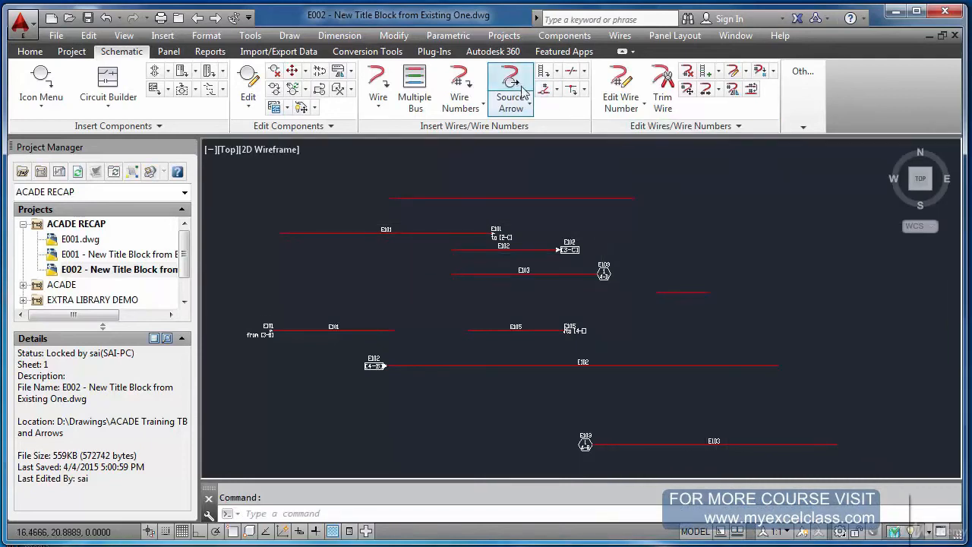
{"action": "left_click", "coordinate": [628, 200]}
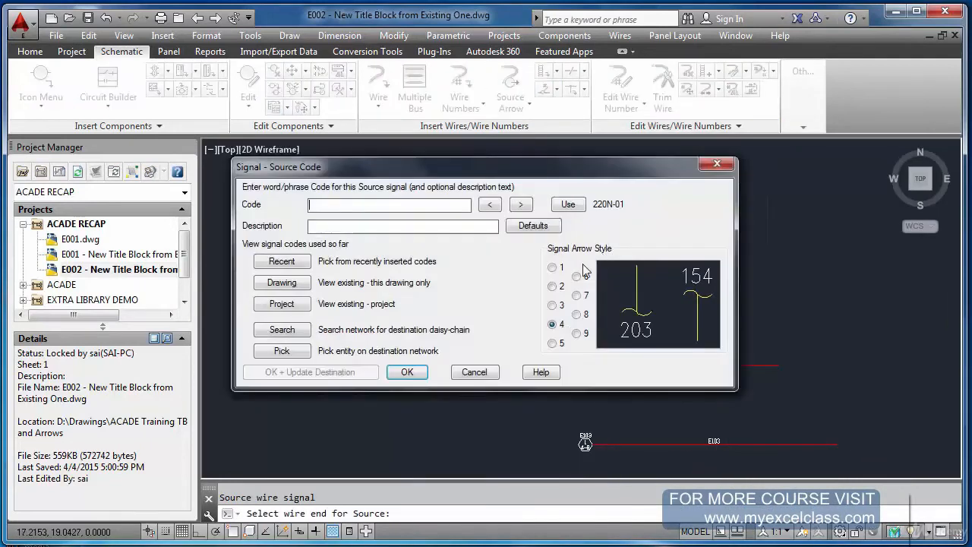
{"action": "left_click", "coordinate": [552, 343]}
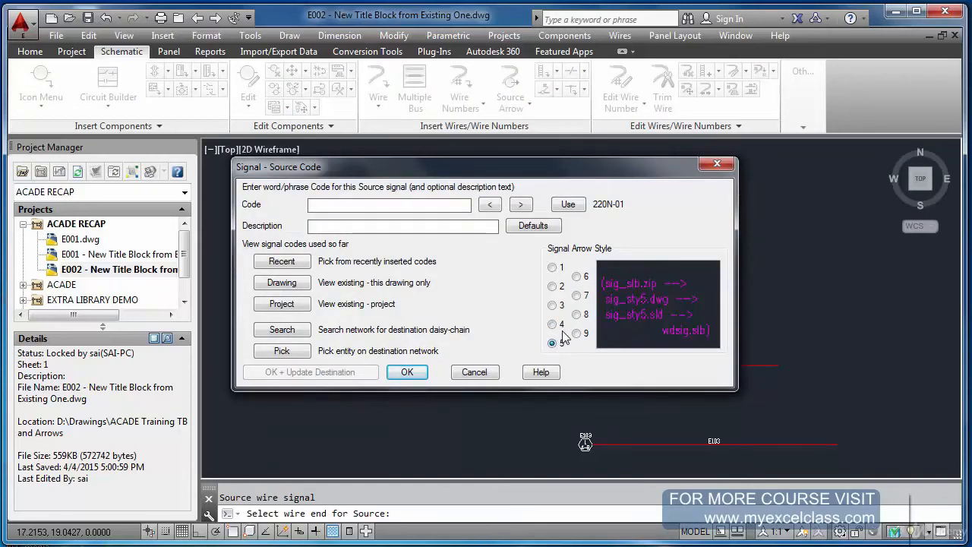
{"action": "left_click_drag", "start_coordinate": [499, 171], "coordinate": [473, 167]}
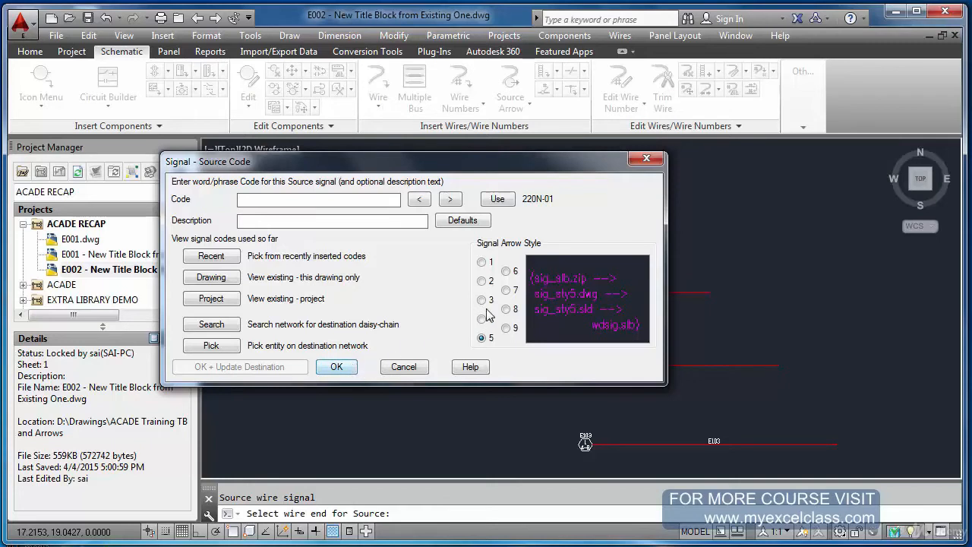
{"action": "left_click_drag", "start_coordinate": [511, 168], "coordinate": [408, 273]}
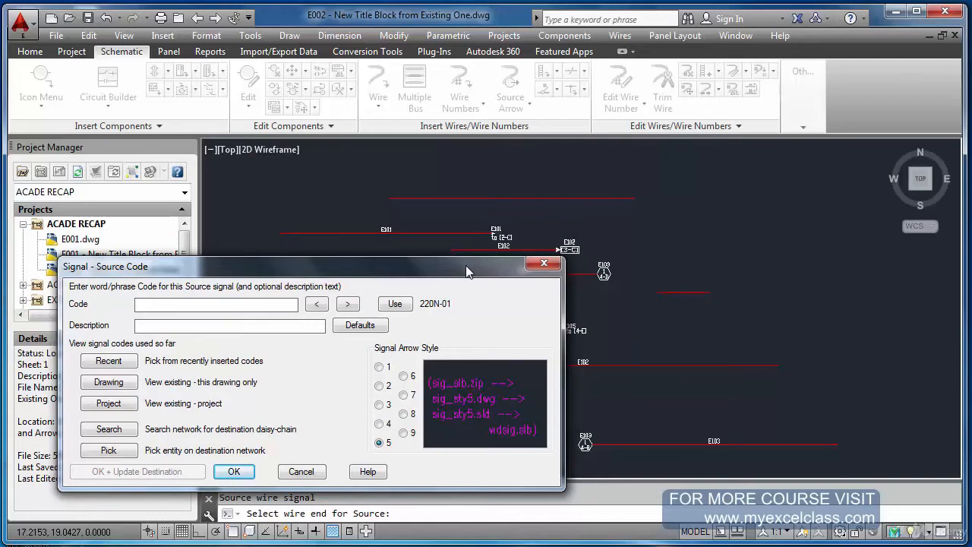
{"action": "left_click_drag", "start_coordinate": [467, 270], "coordinate": [466, 249]}
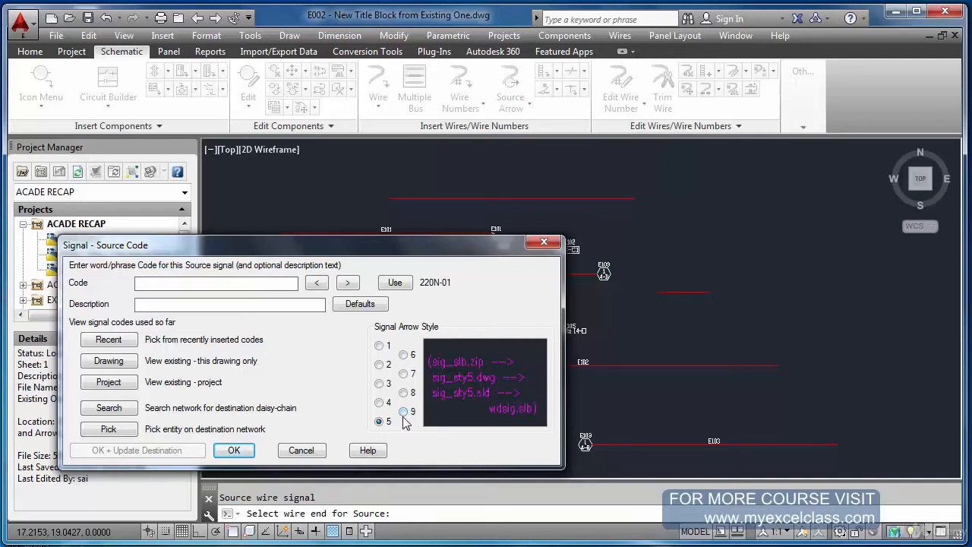
{"action": "left_click", "coordinate": [234, 450]}
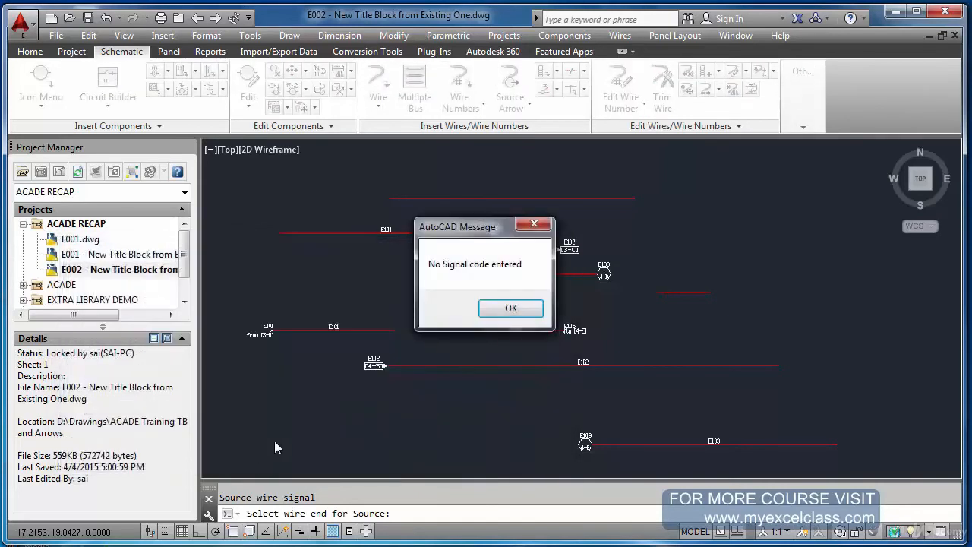
{"action": "left_click", "coordinate": [511, 308]}
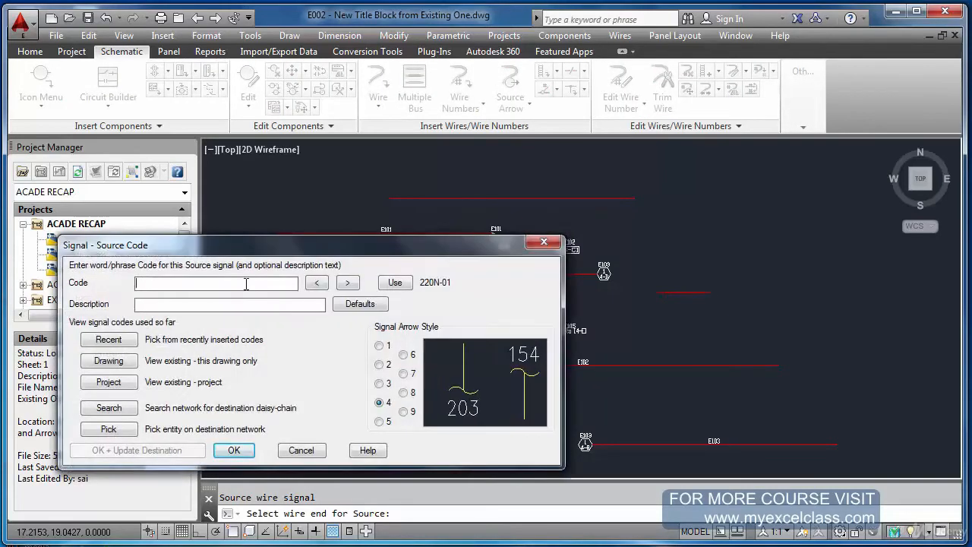
- Insert a source arrow with code 111 and arrow style 4 at the topmost wire's right end, with its destination arrow at the short unnumbered wire's left end
{"action": "left_click", "coordinate": [234, 451]}
{"action": "left_click", "coordinate": [458, 280]}
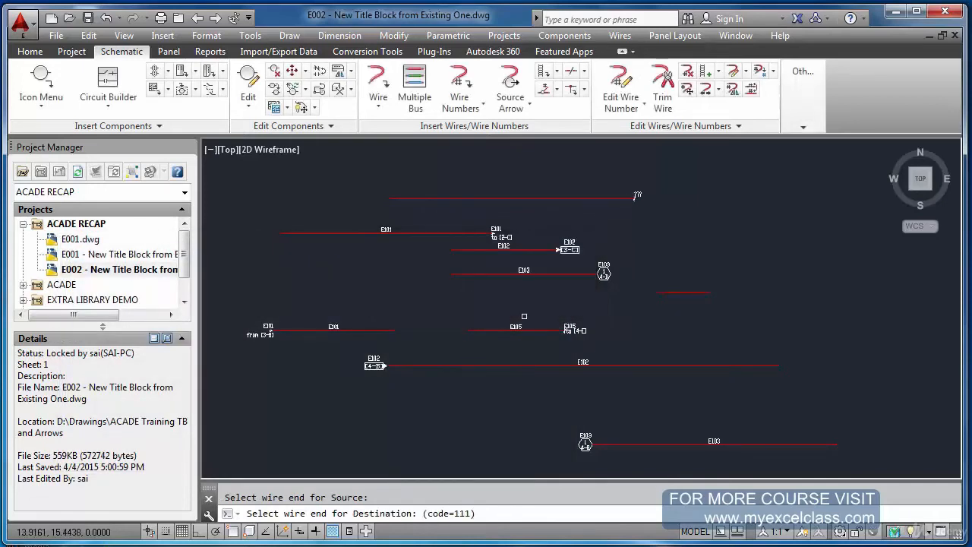
{"action": "left_click", "coordinate": [657, 292]}
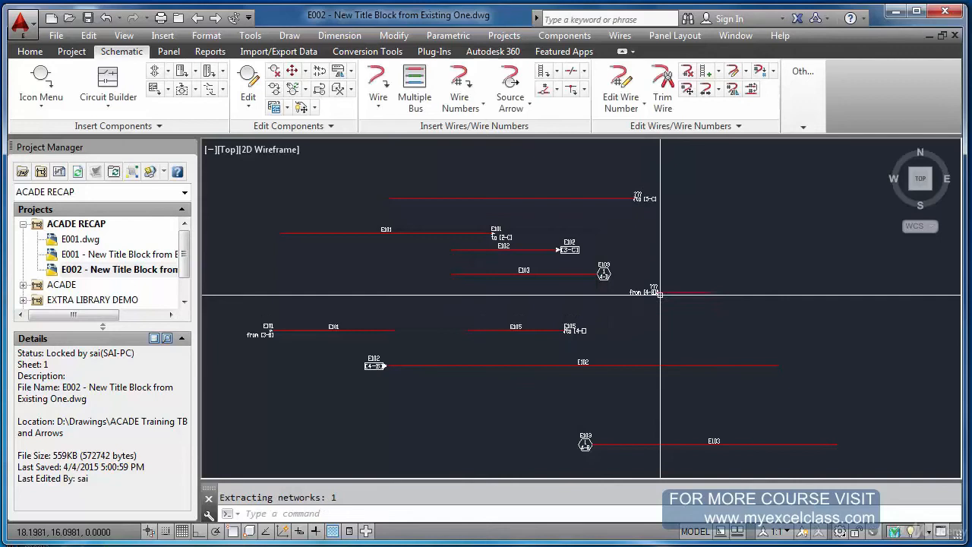
{"action": "scroll", "coordinate": [642, 304], "scroll_direction": "up", "scroll_amount": 6}
{"action": "scroll", "coordinate": [642, 305], "scroll_direction": "down", "scroll_amount": 2}
{"action": "key", "text": "space"}
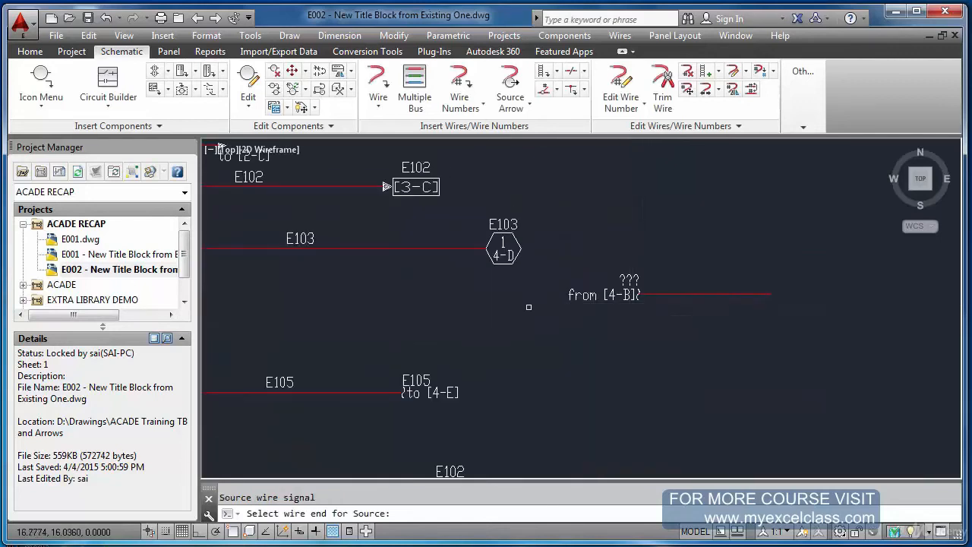
{"action": "key", "text": "Escape"}
- Erase the source arrow on the topmost wire and its matching destination arrow on the short unnumbered wire
{"action": "scroll", "coordinate": [482, 302], "scroll_direction": "down", "scroll_amount": 7}
{"action": "type", "text": "e"}
{"action": "key", "text": "space"}
{"action": "left_click", "coordinate": [492, 256]}
{"action": "left_click", "coordinate": [527, 278]}
{"action": "key", "text": "space"}
{"action": "type", "text": "e"}
{"action": "key", "text": "space"}
{"action": "left_click", "coordinate": [492, 295]}
{"action": "left_click", "coordinate": [512, 306]}
{"action": "key", "text": "space"}
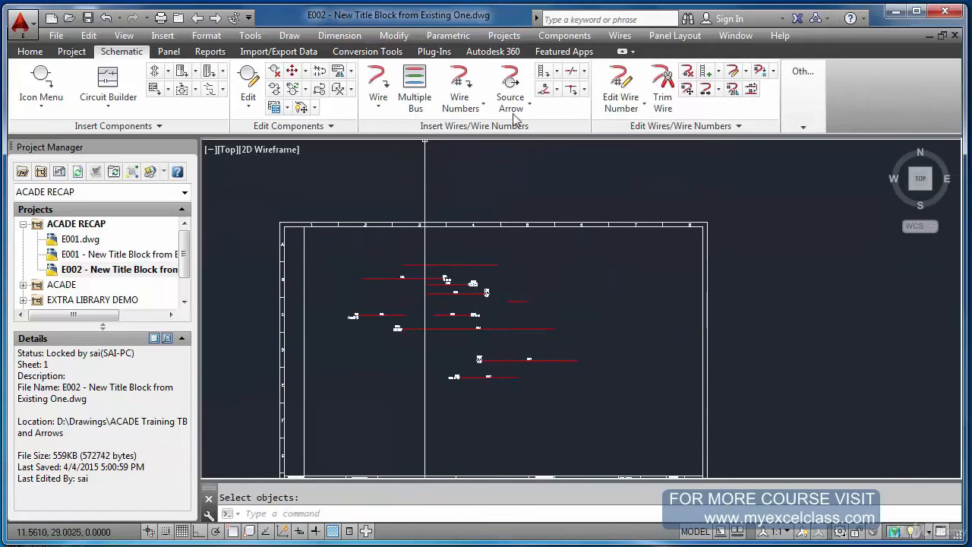
- Try to insert a source arrow with code 111 and arrow style 5 at the topmost wire's right end, declining the matching destination arrow
{"action": "left_click", "coordinate": [510, 87]}
{"action": "scroll", "coordinate": [501, 265], "scroll_direction": "up", "scroll_amount": 4}
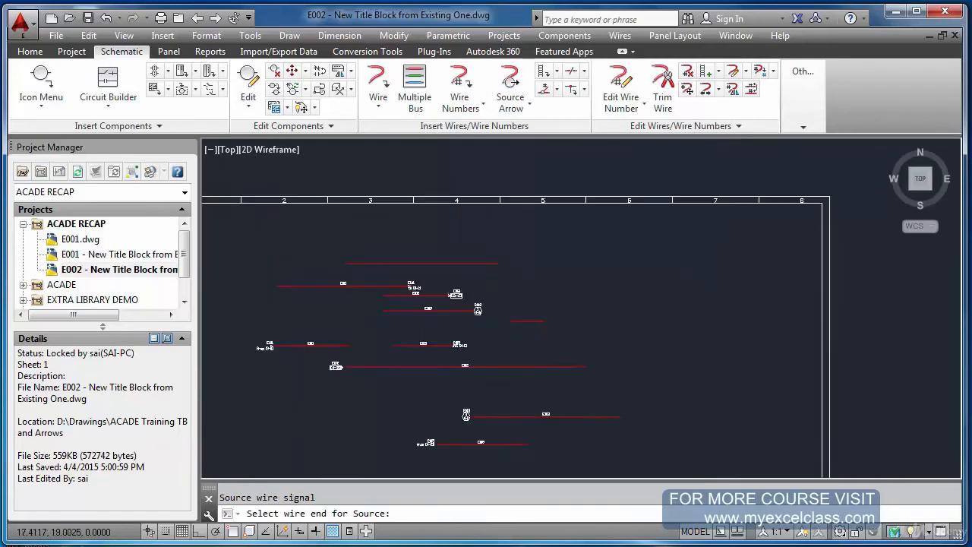
{"action": "left_click", "coordinate": [476, 281]}
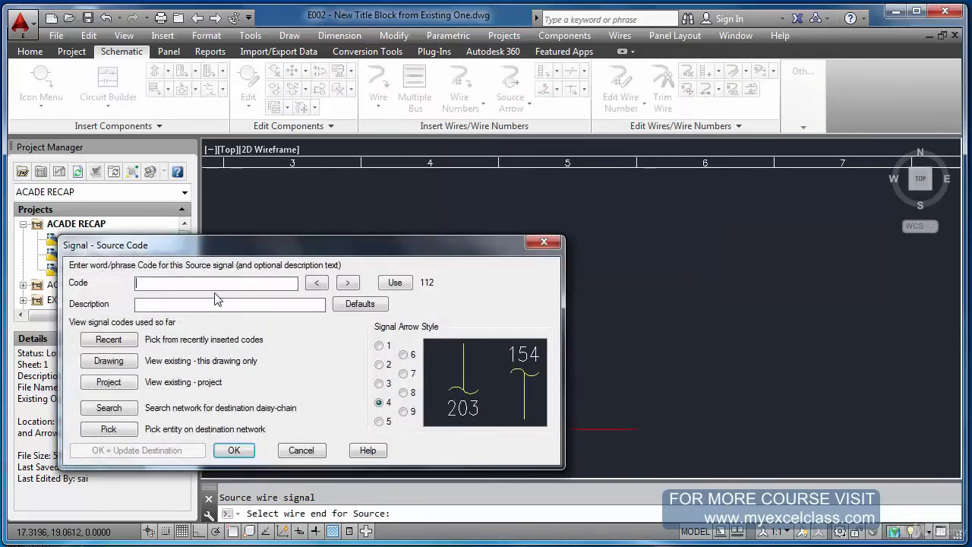
{"action": "type", "text": "111"}
{"action": "left_click", "coordinate": [380, 423]}
{"action": "left_click", "coordinate": [234, 450]}
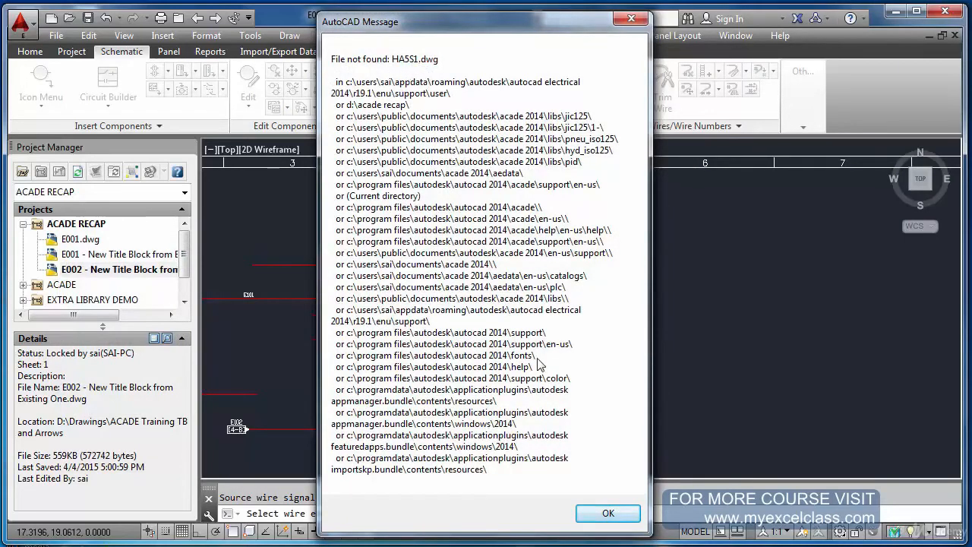
{"action": "left_click", "coordinate": [600, 512]}
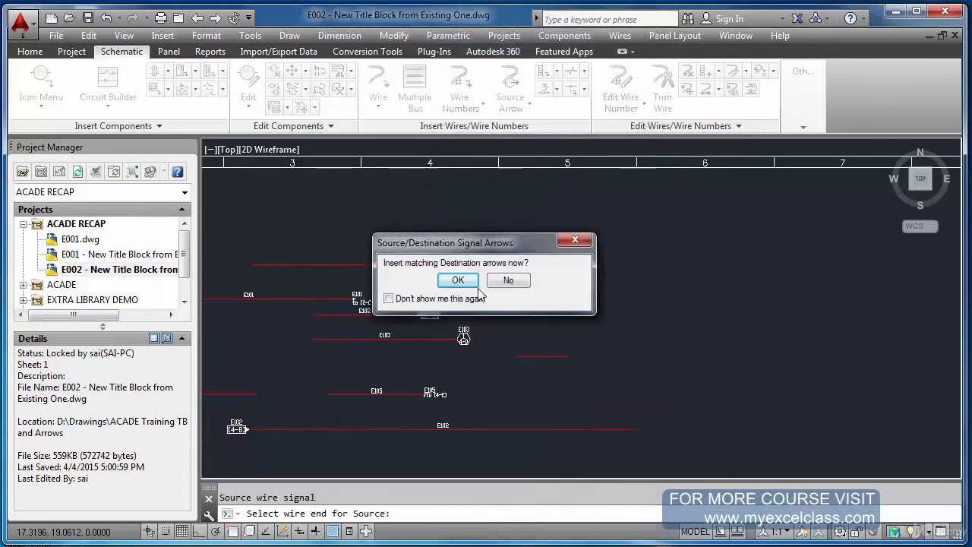
{"action": "left_click", "coordinate": [506, 281]}
{"action": "key", "text": "Escape"}
- Inspect the block name and attributes of wire E101's source arrow and its matching destination arrow
{"action": "scroll", "coordinate": [319, 308], "scroll_direction": "up", "scroll_amount": 3}
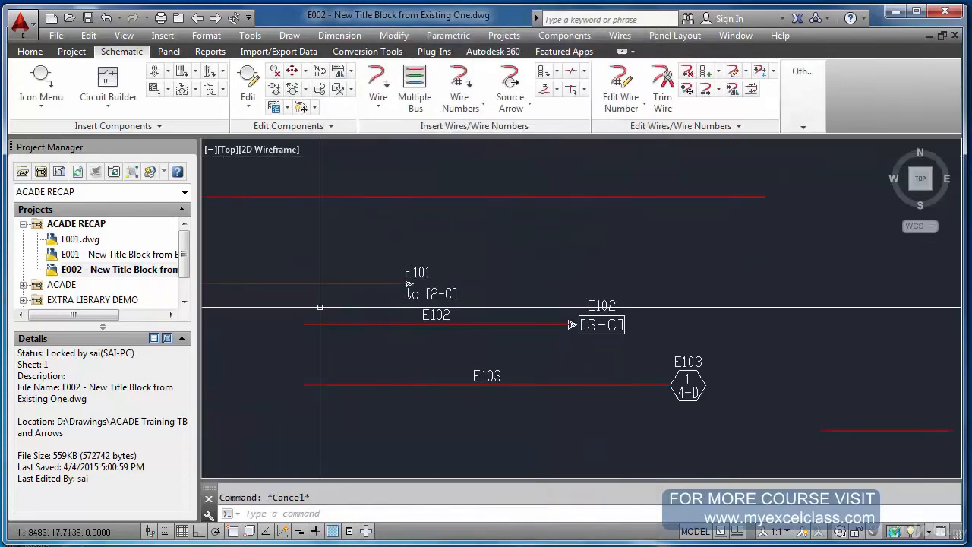
{"action": "scroll", "coordinate": [418, 280], "scroll_direction": "up", "scroll_amount": 2}
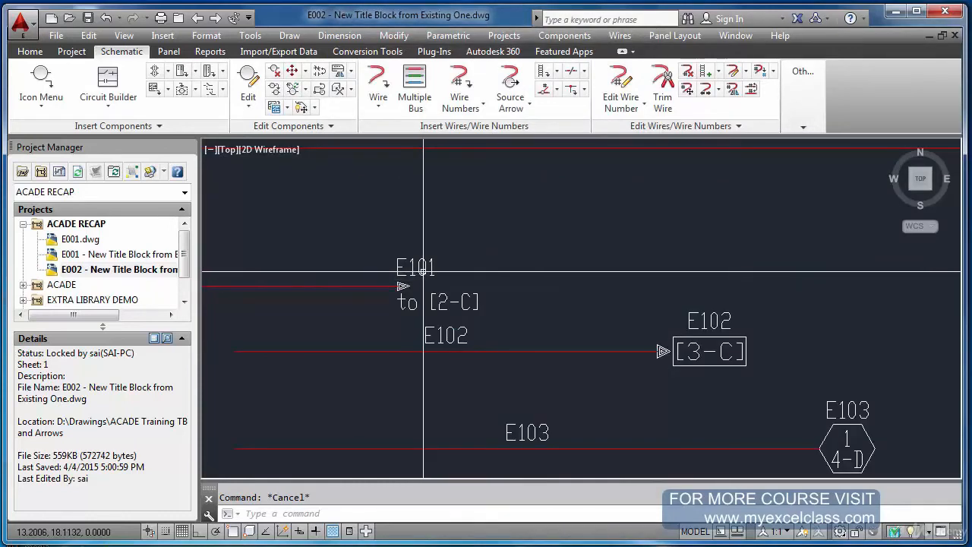
{"action": "left_click", "coordinate": [423, 270]}
{"action": "double_click", "coordinate": [423, 270]}
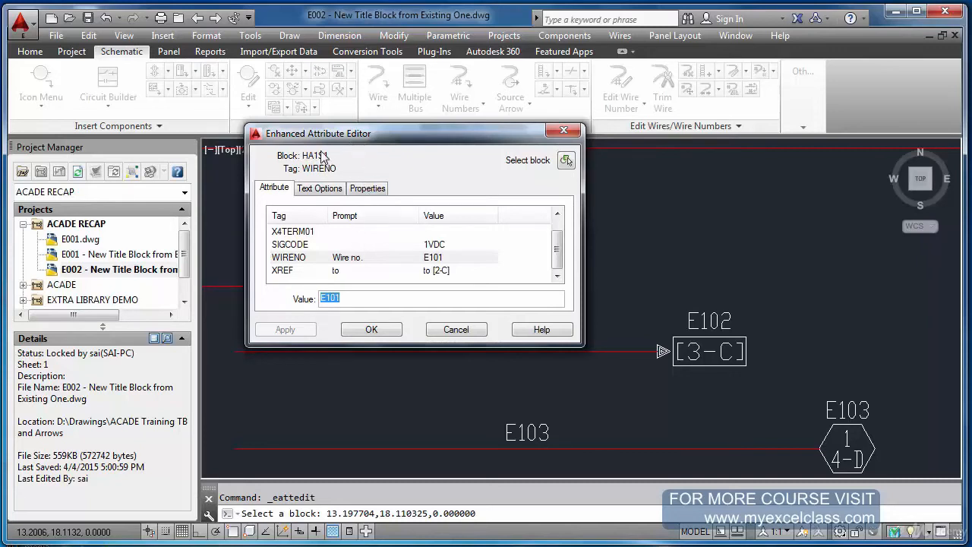
{"action": "key", "text": "Return"}
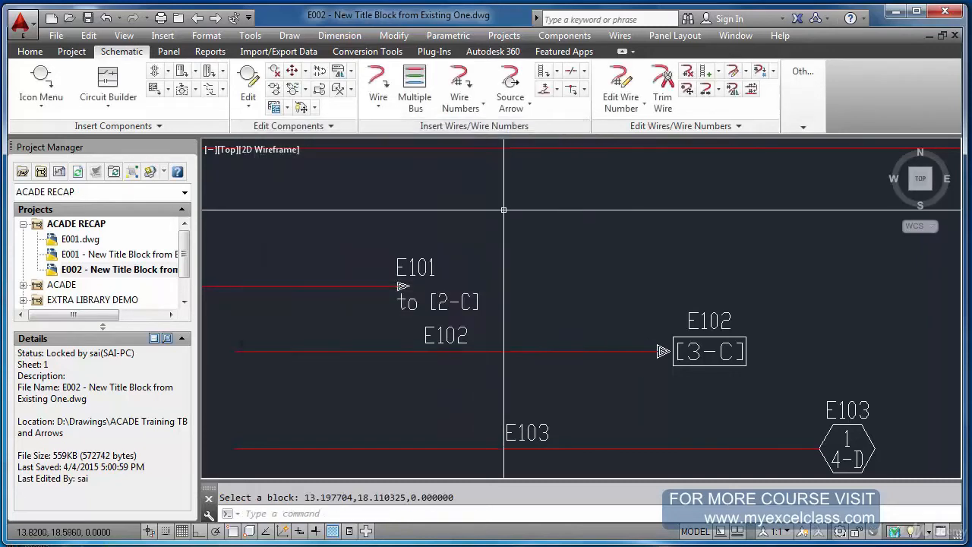
{"action": "scroll", "coordinate": [504, 213], "scroll_direction": "down", "scroll_amount": 5}
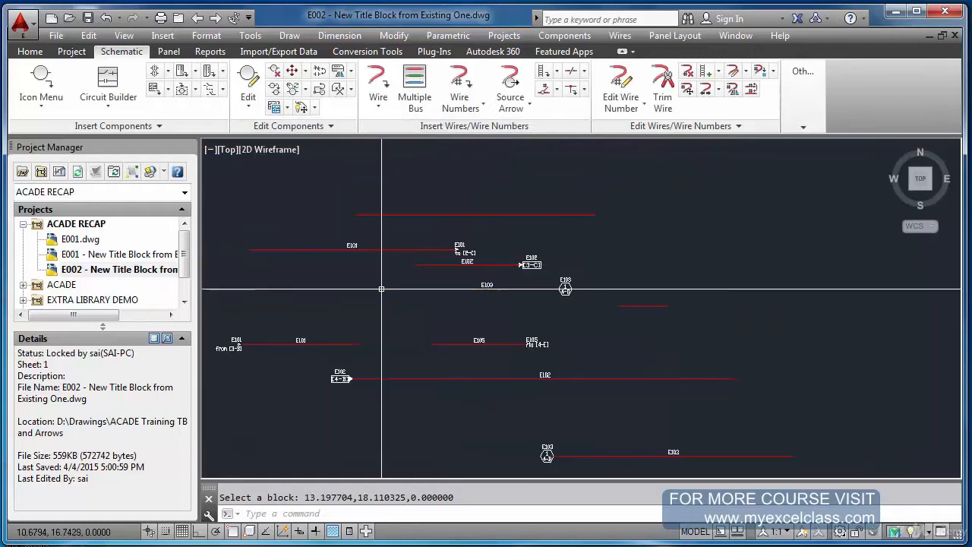
{"action": "double_click", "coordinate": [235, 341]}
{"action": "key", "text": "Return"}
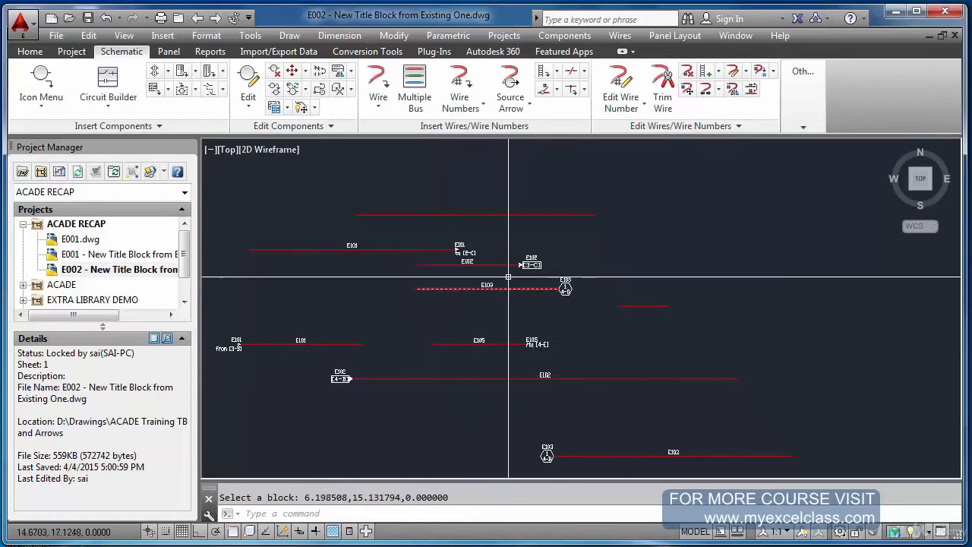
- Inspect the block names and attributes of the source arrows on wires E102, E103 and E105
{"action": "double_click", "coordinate": [531, 259]}
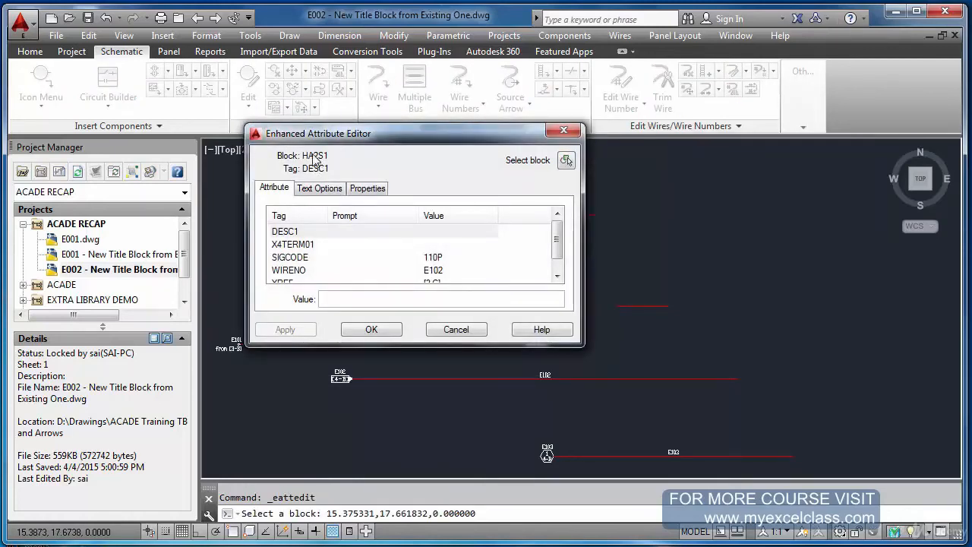
{"action": "left_click", "coordinate": [566, 160]}
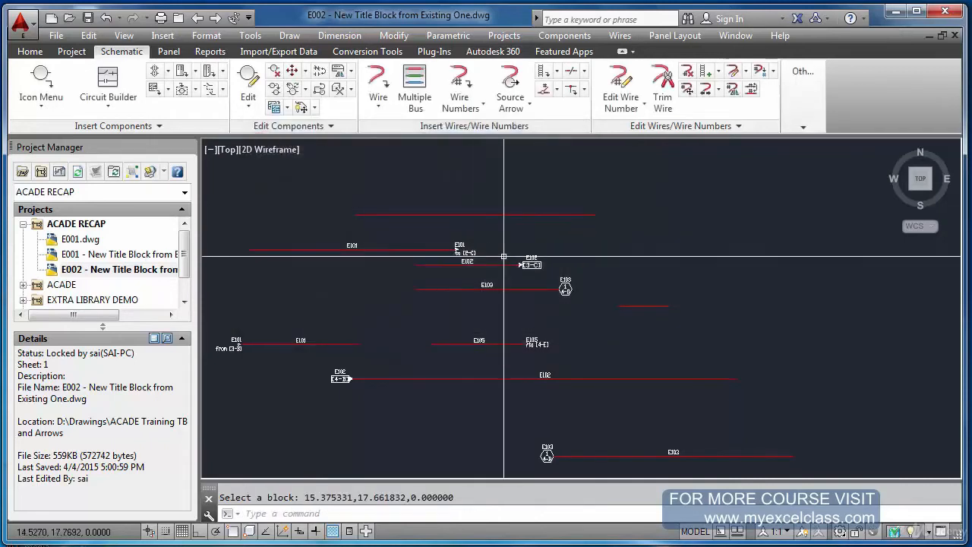
{"action": "left_click", "coordinate": [564, 286]}
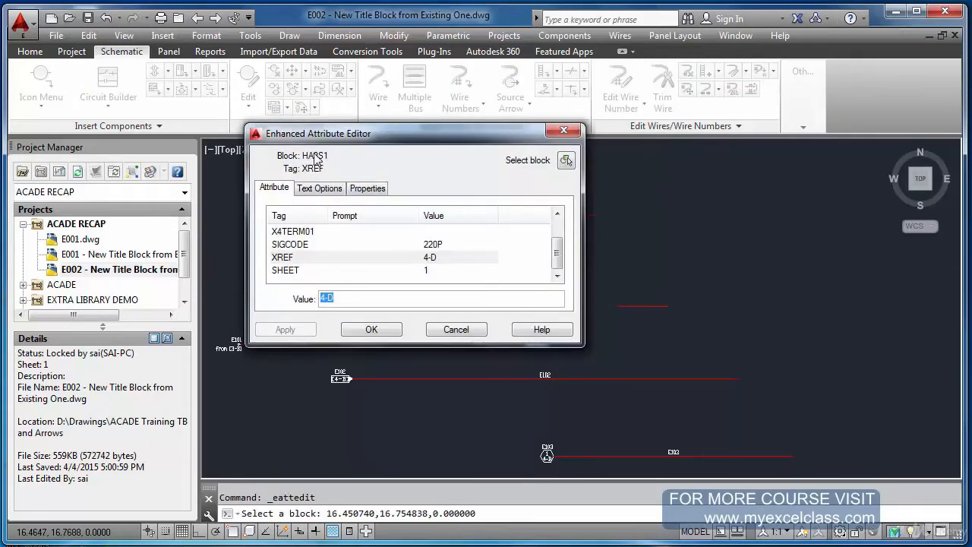
{"action": "key", "text": "Escape"}
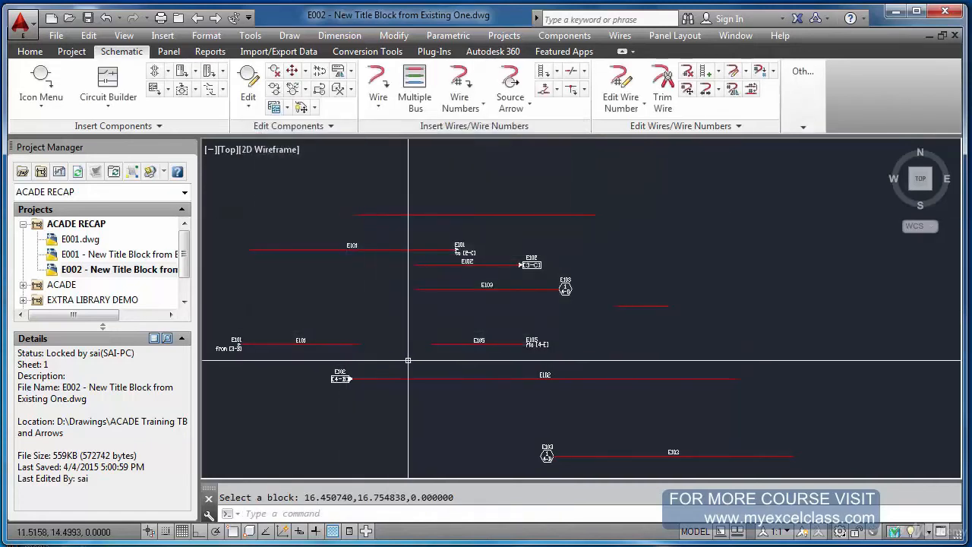
{"action": "left_click", "coordinate": [537, 343]}
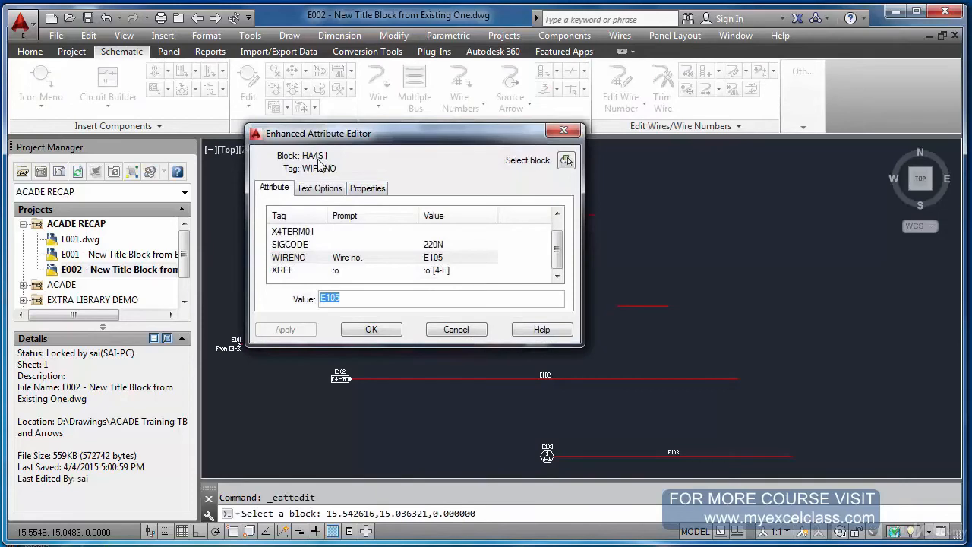
{"action": "key", "text": "Escape"}
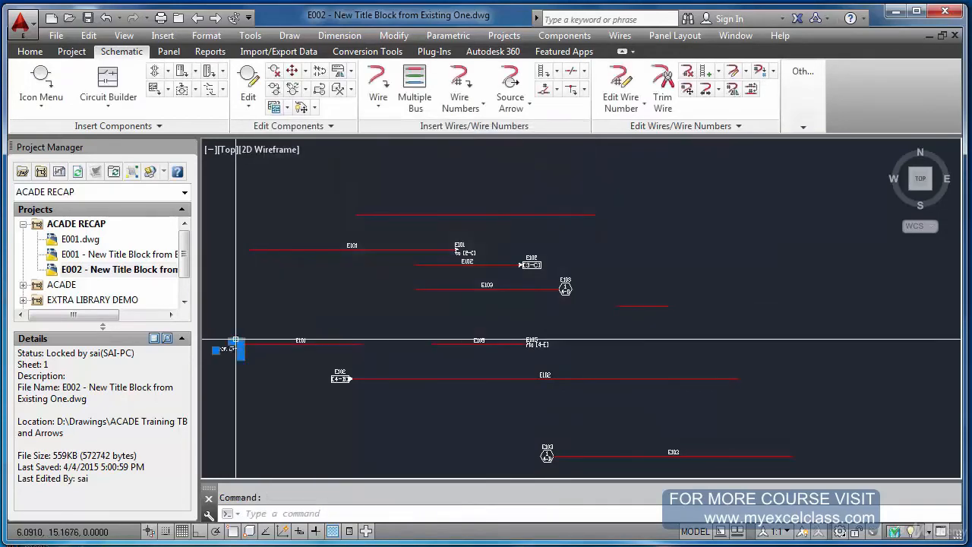
- Check the block names of the destination arrows for wires E101, E102 and E103 in the attribute editor
{"action": "left_click", "coordinate": [230, 339]}
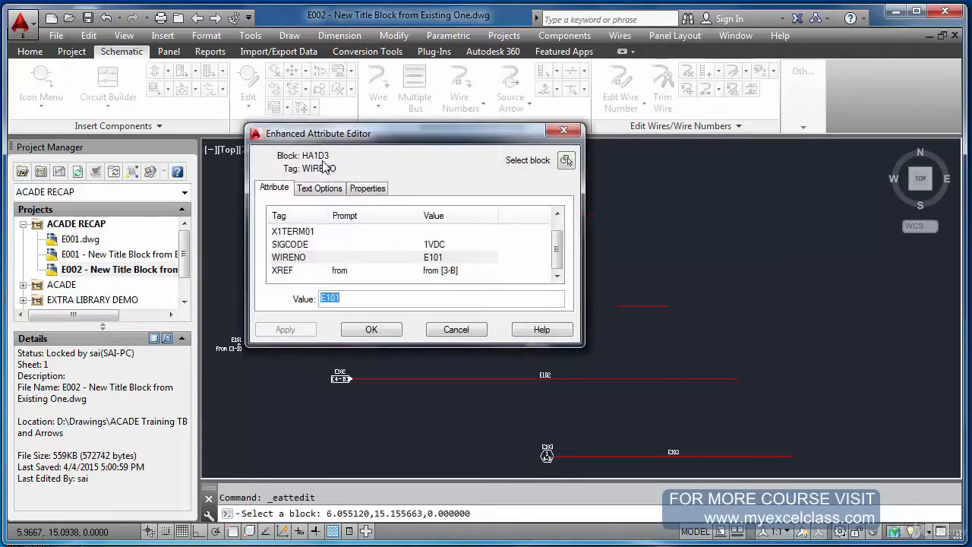
{"action": "left_click", "coordinate": [566, 160]}
{"action": "left_click", "coordinate": [341, 377]}
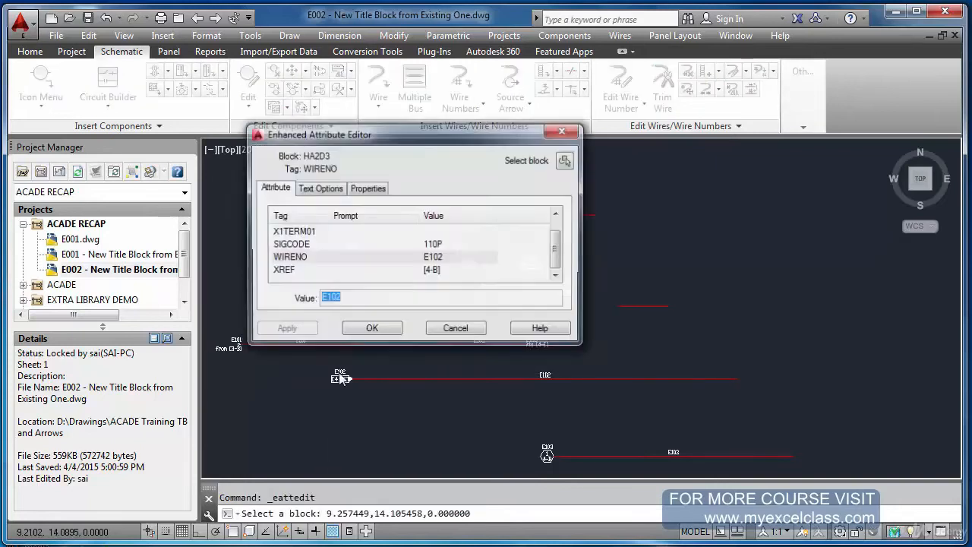
{"action": "left_click", "coordinate": [566, 159]}
{"action": "left_click", "coordinate": [545, 454]}
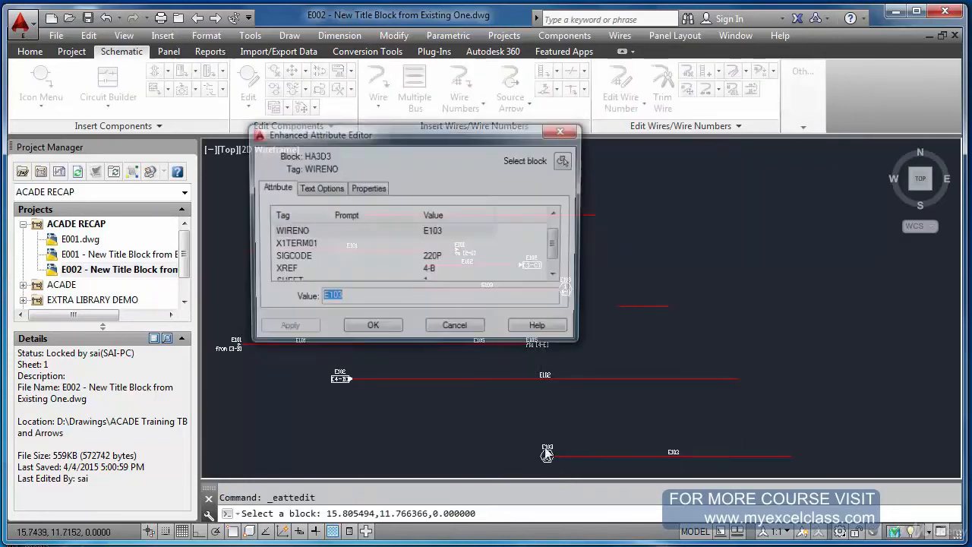
{"action": "key", "text": "Escape"}
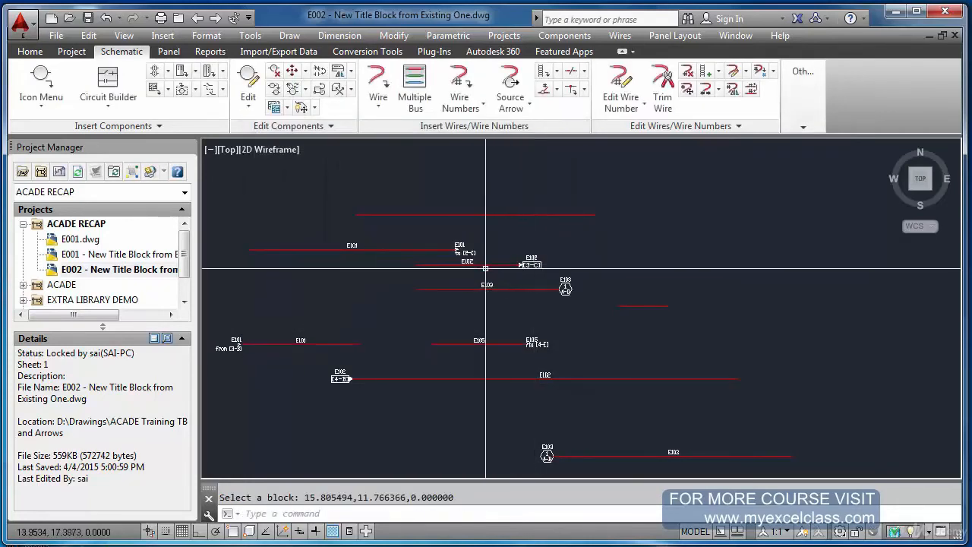
{"action": "scroll", "coordinate": [478, 284], "scroll_direction": "up", "scroll_amount": 5}
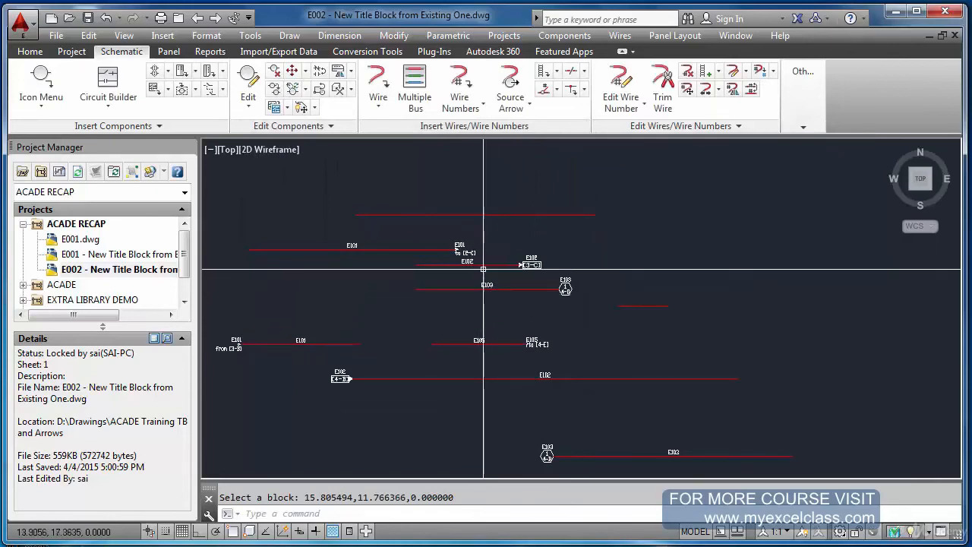
{"action": "scroll", "coordinate": [481, 264], "scroll_direction": "up", "scroll_amount": 2}
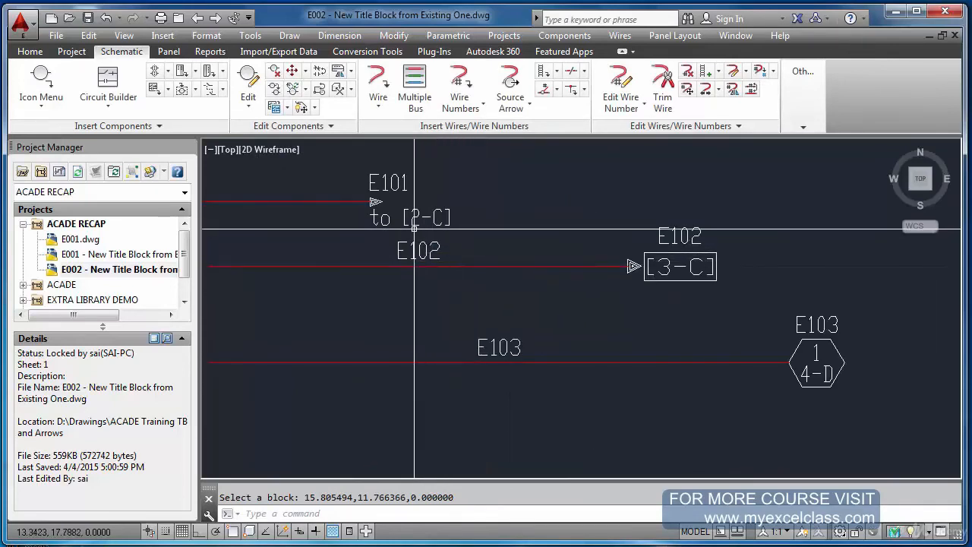
{"action": "scroll", "coordinate": [489, 251], "scroll_direction": "down", "scroll_amount": 5}
{"action": "left_click", "coordinate": [607, 244]}
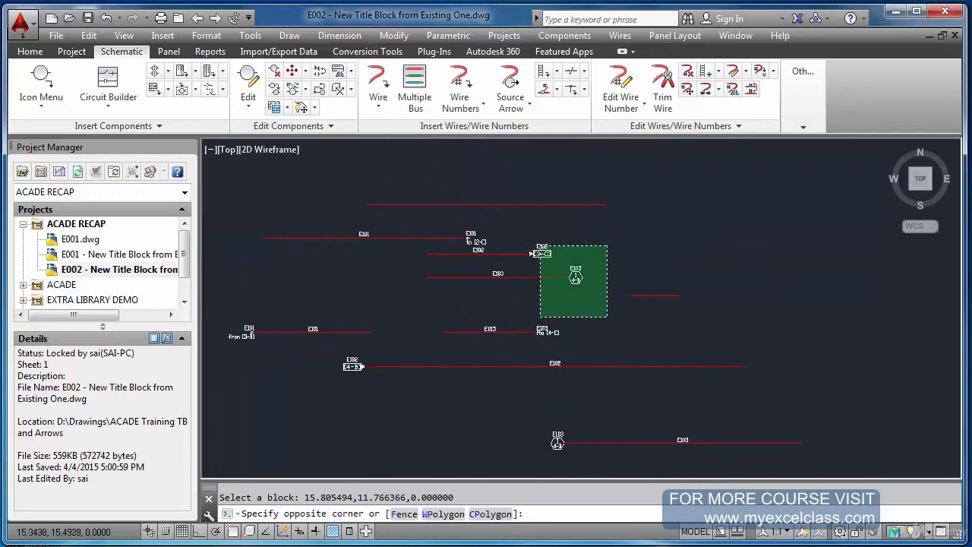
- Erase wires E102, E103 and E105 with their source arrows, along with a leftover wire number below them
{"action": "left_click", "coordinate": [500, 340]}
{"action": "key", "text": "Delete"}
{"action": "scroll", "coordinate": [437, 311], "scroll_direction": "down", "scroll_amount": 5}
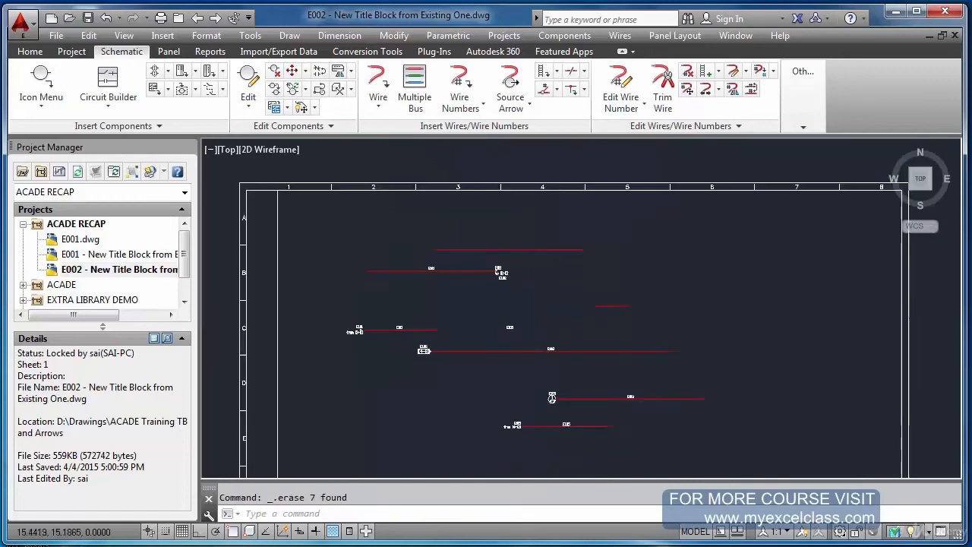
{"action": "left_click", "coordinate": [419, 309]}
{"action": "left_click", "coordinate": [632, 415]}
{"action": "key", "text": "Delete"}
{"action": "left_click", "coordinate": [561, 297]}
{"action": "left_click", "coordinate": [517, 293]}
{"action": "scroll", "coordinate": [516, 292], "scroll_direction": "up", "scroll_amount": 6}
{"action": "key", "text": "Delete"}
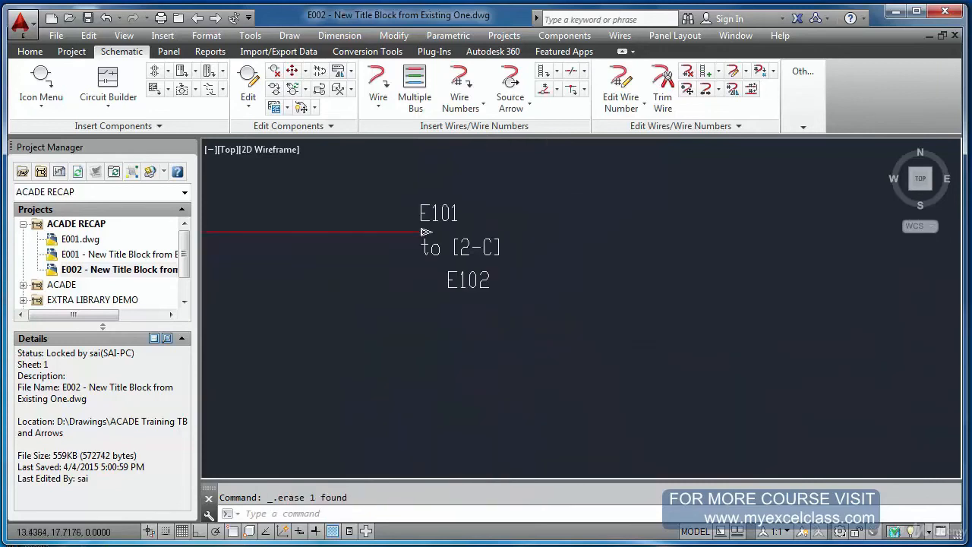
- Examine the block name and the XREF attribute of wire E101's source arrow in the attribute editor
{"action": "right_click", "coordinate": [460, 247]}
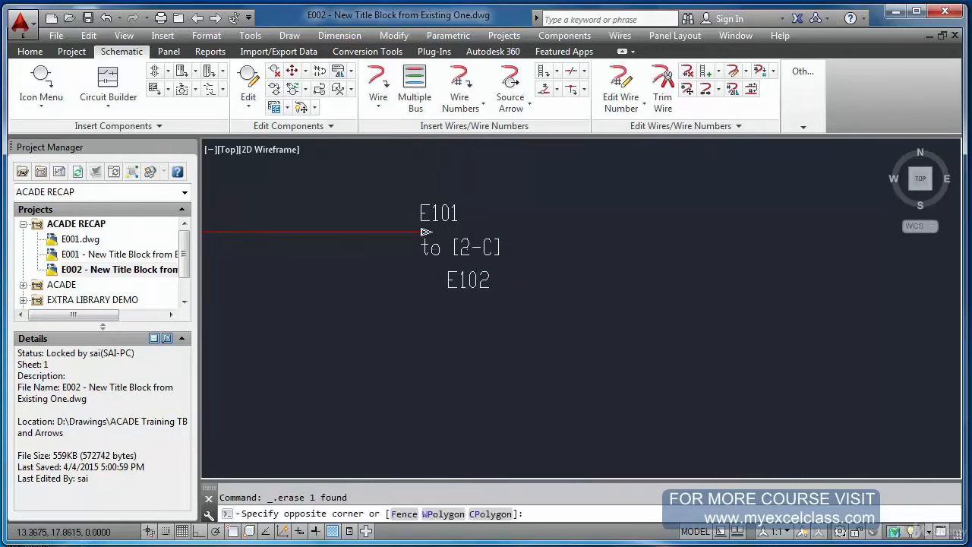
{"action": "key", "text": "Escape"}
{"action": "double_click", "coordinate": [460, 247]}
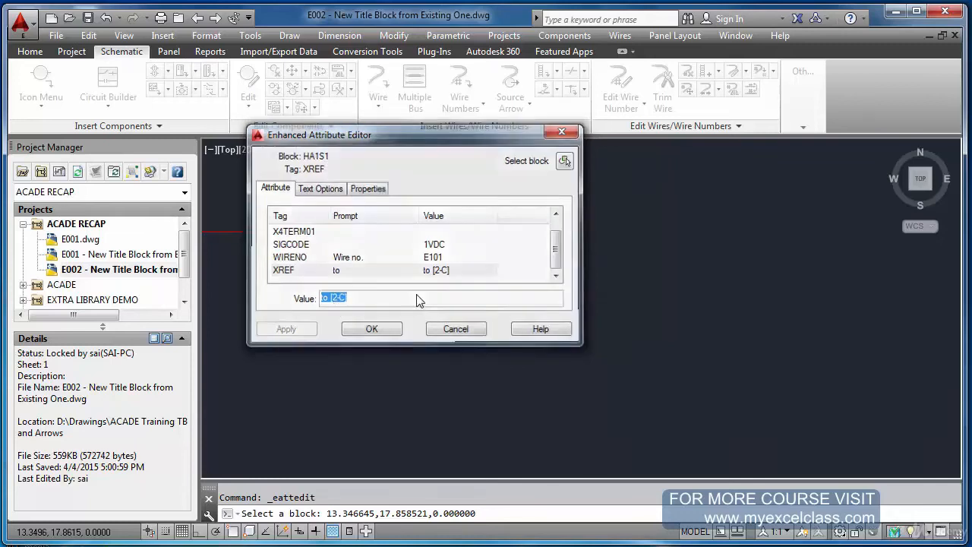
{"action": "left_click", "coordinate": [372, 328]}
{"action": "scroll", "coordinate": [438, 262], "scroll_direction": "up", "scroll_amount": 5}
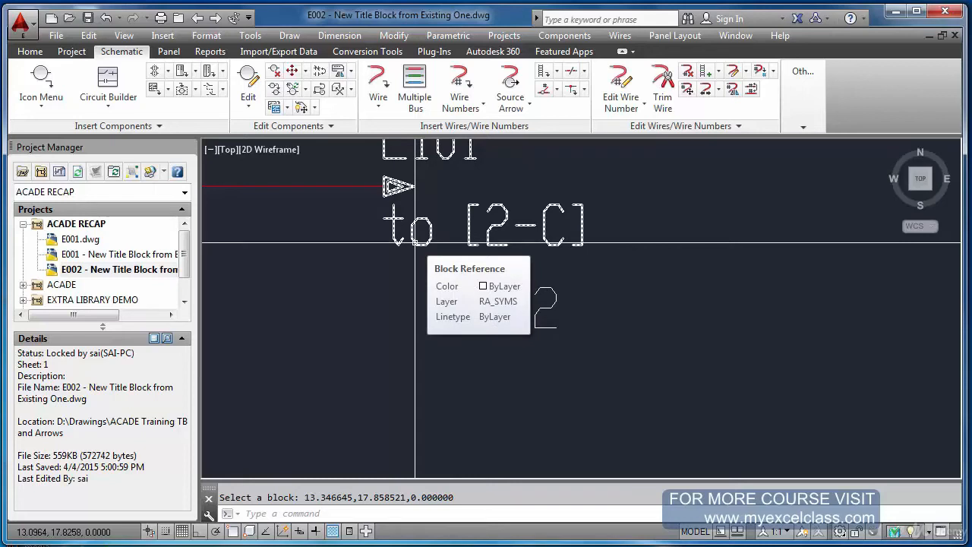
{"action": "scroll", "coordinate": [415, 243], "scroll_direction": "down", "scroll_amount": 3}
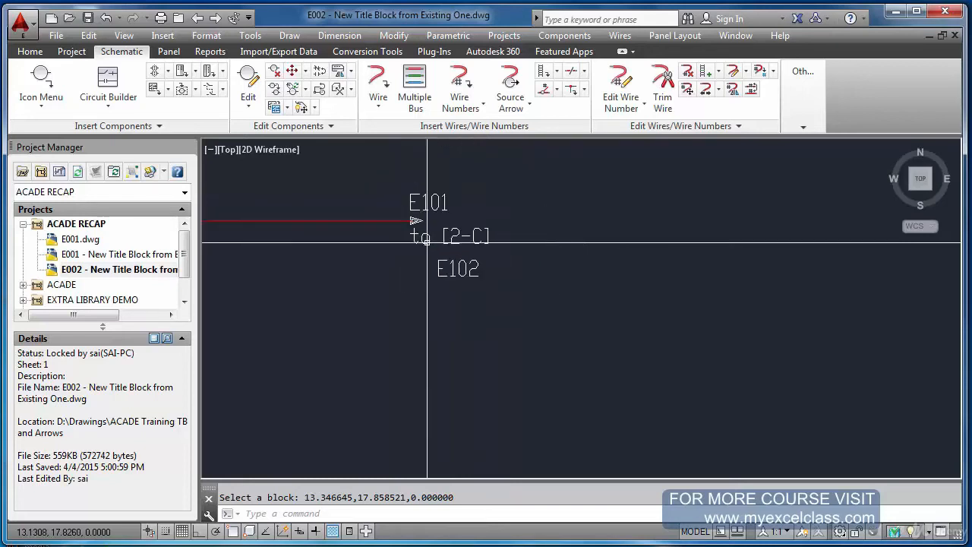
- Review the signal code and reference of wire E101's source arrow with the Edit Component command
{"action": "left_click", "coordinate": [248, 83]}
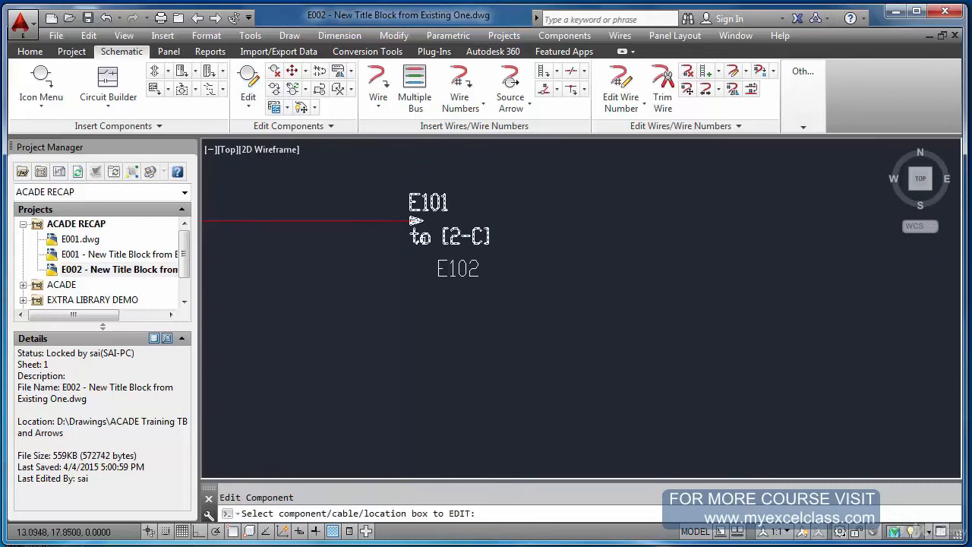
{"action": "left_click", "coordinate": [422, 238]}
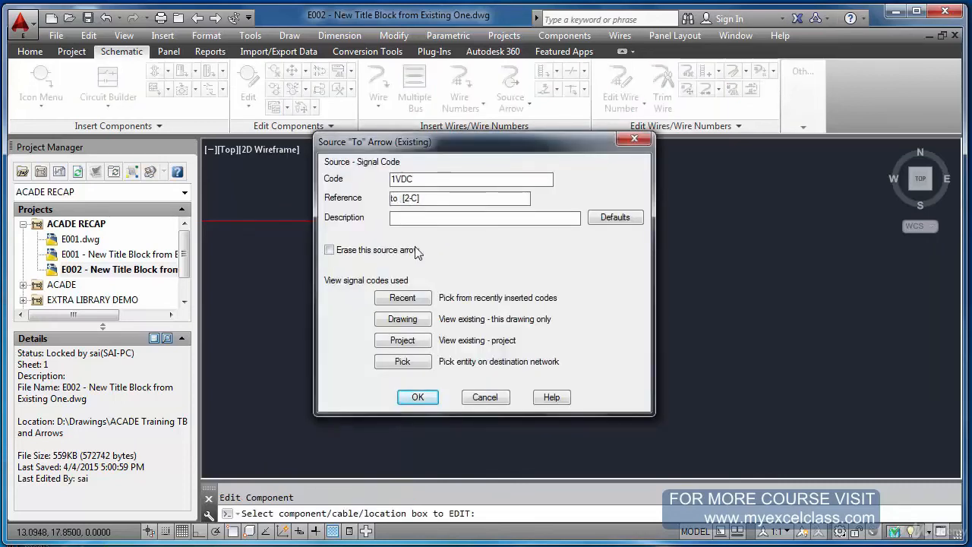
{"action": "key", "text": "Return"}
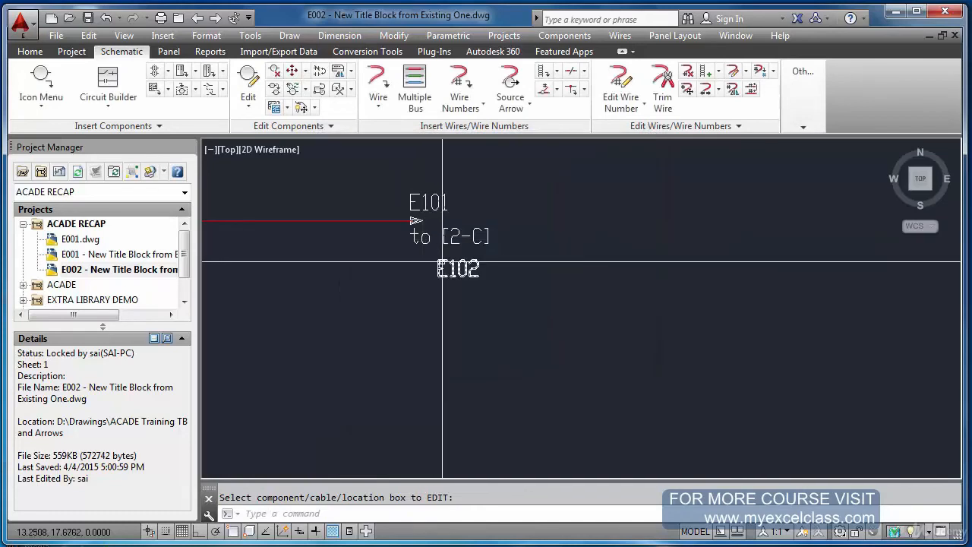
{"action": "scroll", "coordinate": [478, 256], "scroll_direction": "down", "scroll_amount": 2}
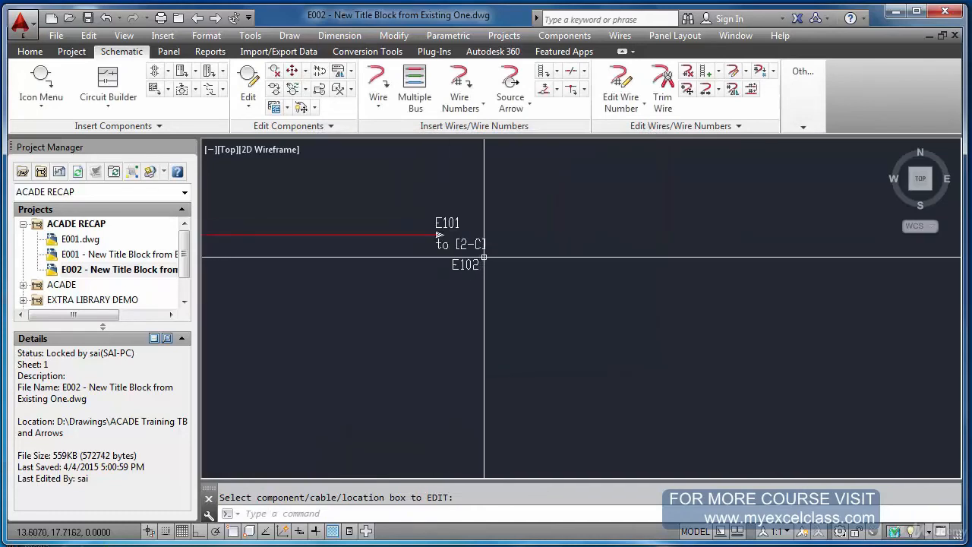
{"action": "scroll", "coordinate": [483, 257], "scroll_direction": "down", "scroll_amount": 2}
{"action": "scroll", "coordinate": [472, 260], "scroll_direction": "up", "scroll_amount": 2}
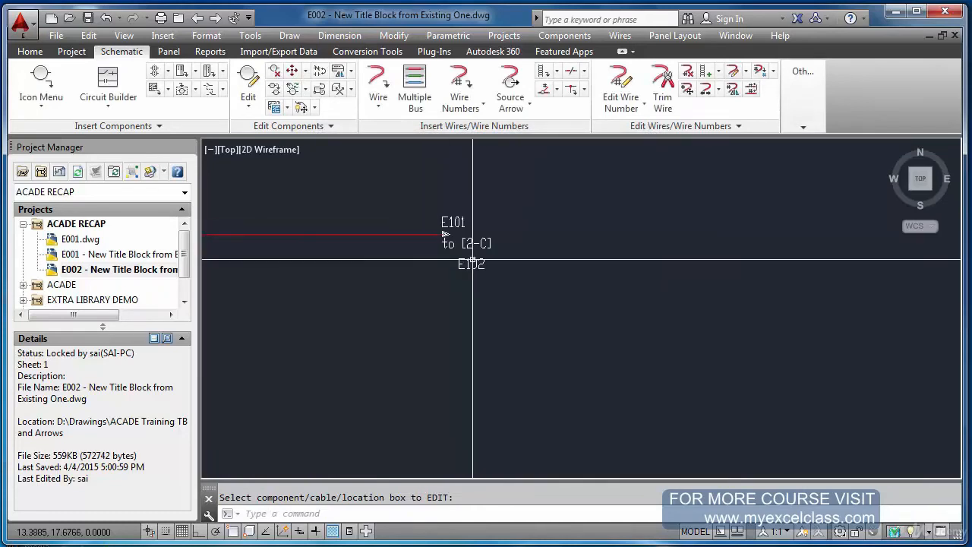
- Recheck the block name of wire E101's source arrow through its WIRENO attribute, leaving the attributes unedited
{"action": "double_click", "coordinate": [456, 226]}
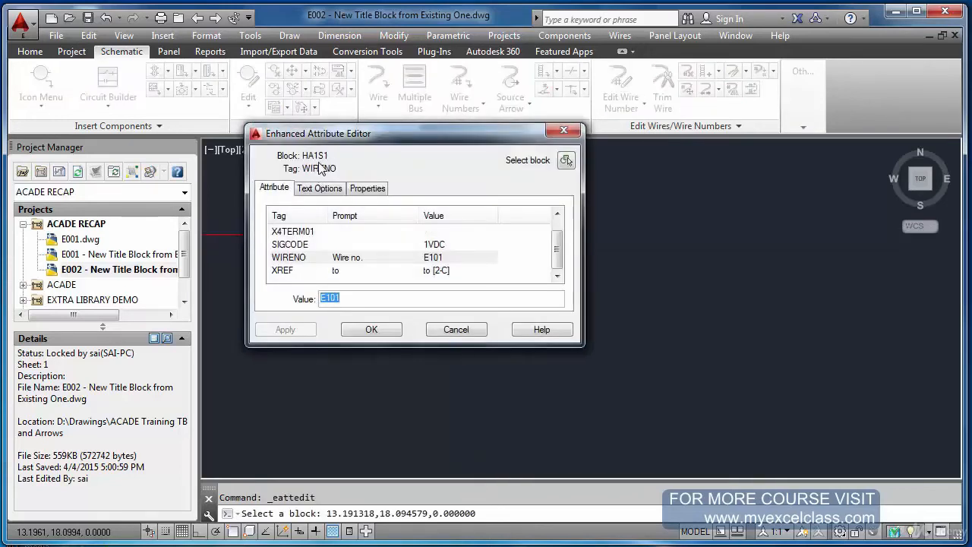
{"action": "left_click", "coordinate": [456, 329]}
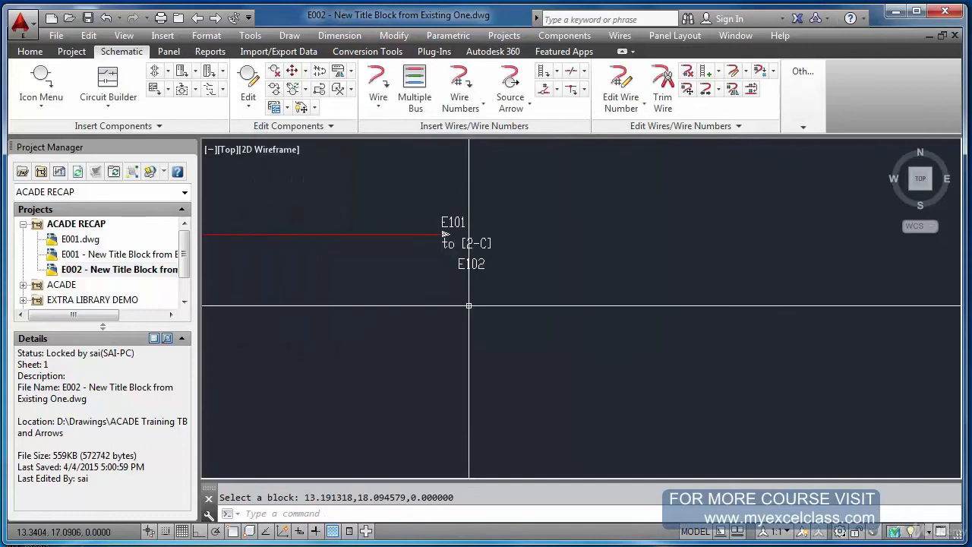
- Save the drawing and browse for a file to open in C:\Users\Public\Documents\Autodesk\Acade 2014\Libs\jic1
{"action": "key", "text": "ctrl+s"}
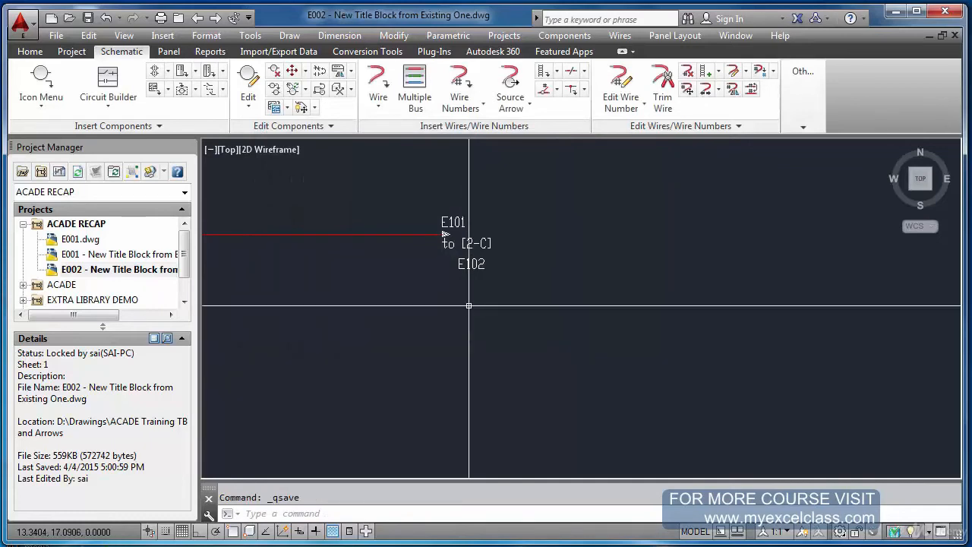
{"action": "key", "text": "ctrl+o"}
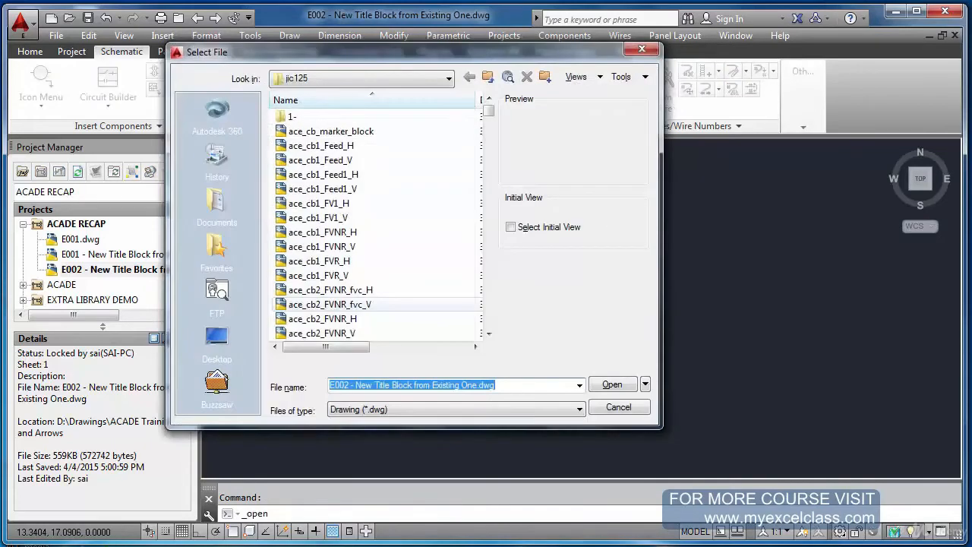
{"action": "type", "text": "C:\\"}
{"action": "key", "text": "Return"}
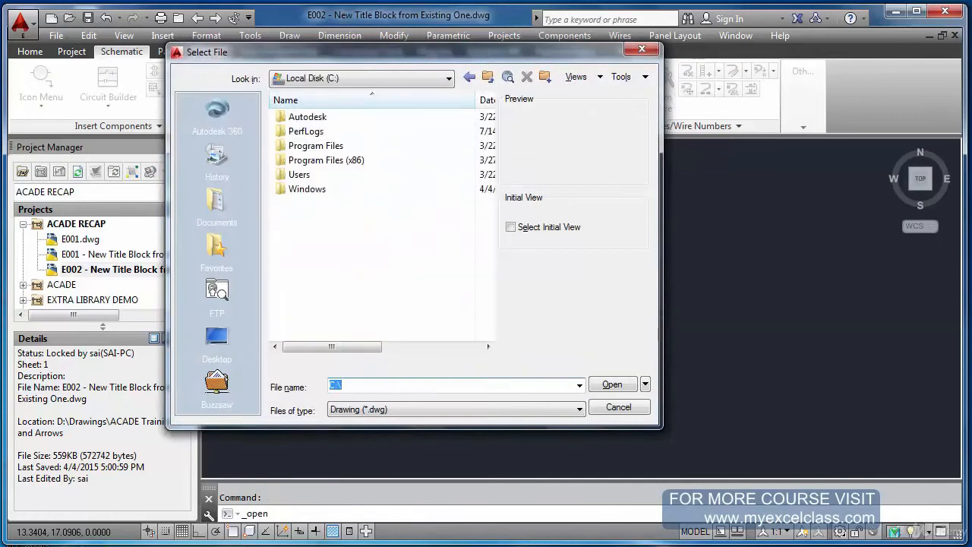
{"action": "double_click", "coordinate": [304, 174]}
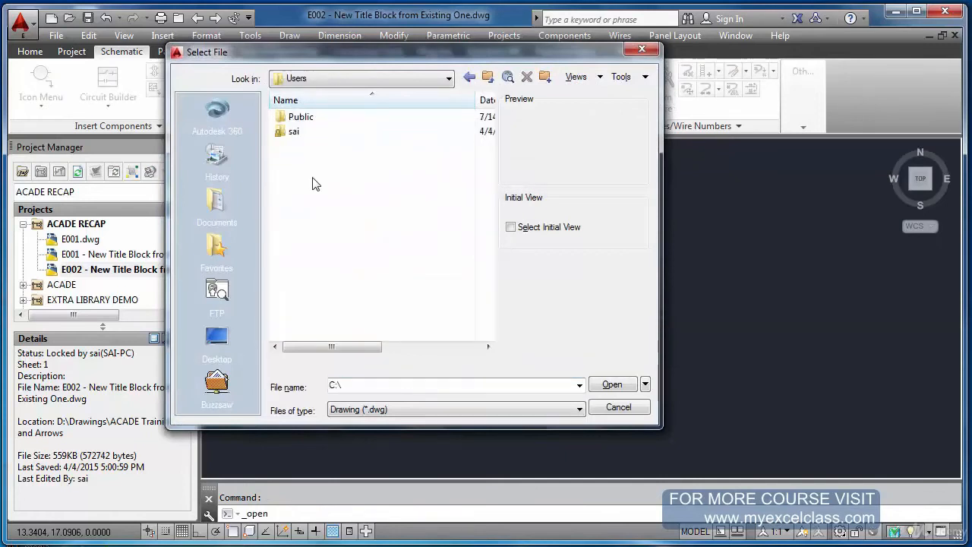
{"action": "double_click", "coordinate": [311, 118]}
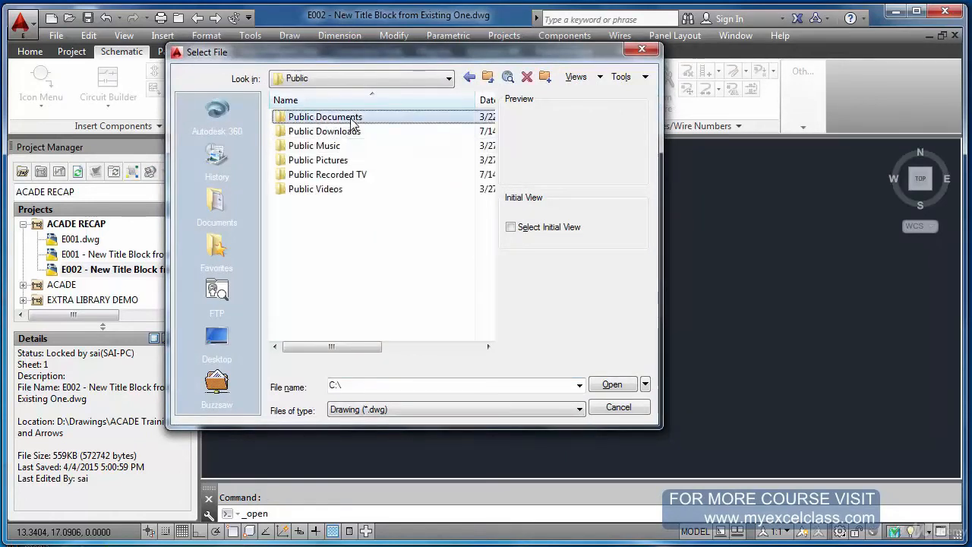
{"action": "double_click", "coordinate": [353, 120]}
{"action": "double_click", "coordinate": [321, 120]}
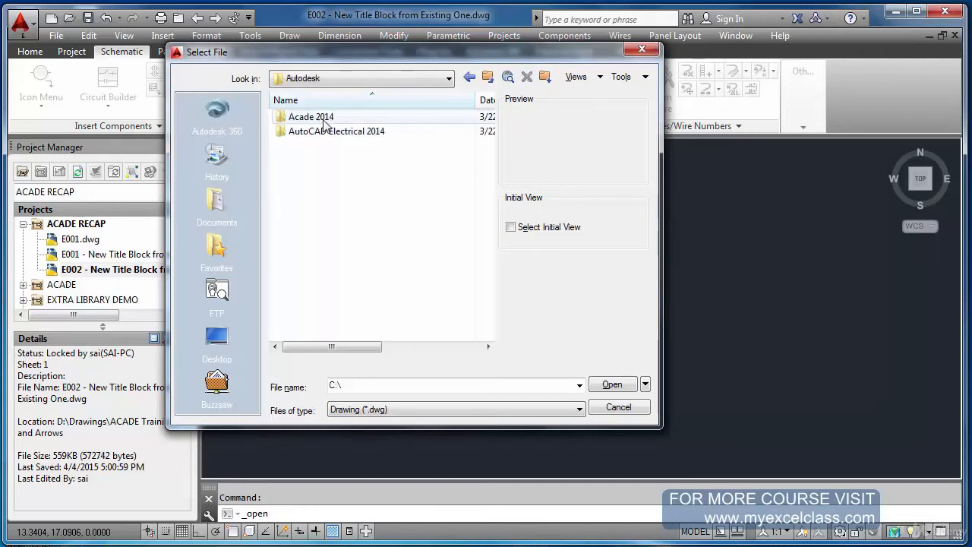
{"action": "double_click", "coordinate": [323, 119]}
{"action": "double_click", "coordinate": [306, 133]}
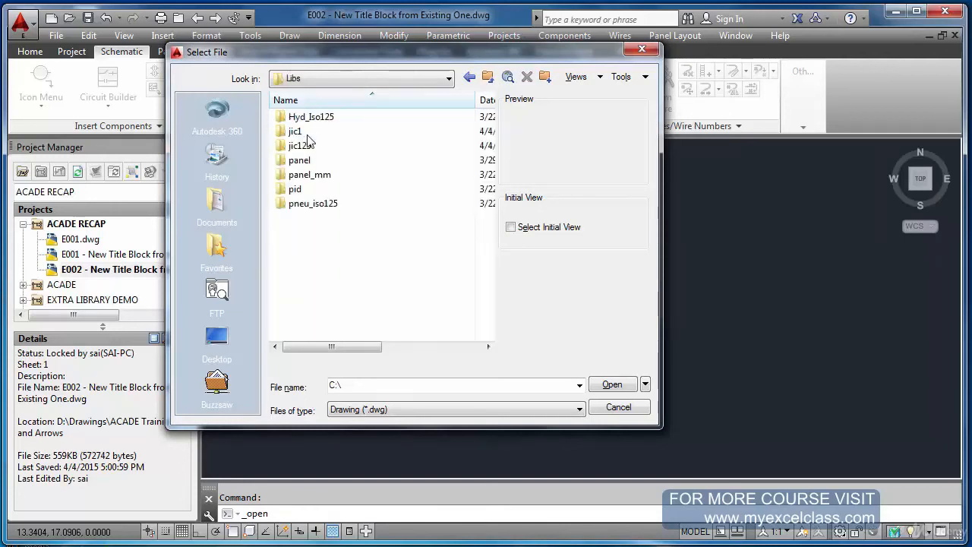
{"action": "double_click", "coordinate": [311, 135]}
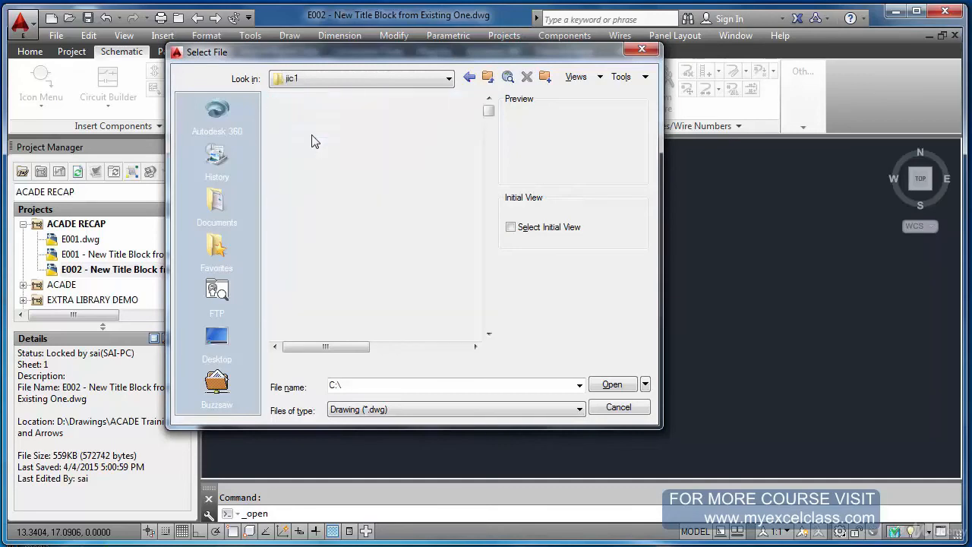
- Open the source arrow symbol drawing ha1s1 from the jic1 library folder
{"action": "left_click", "coordinate": [375, 253]}
{"action": "key", "text": "h"}
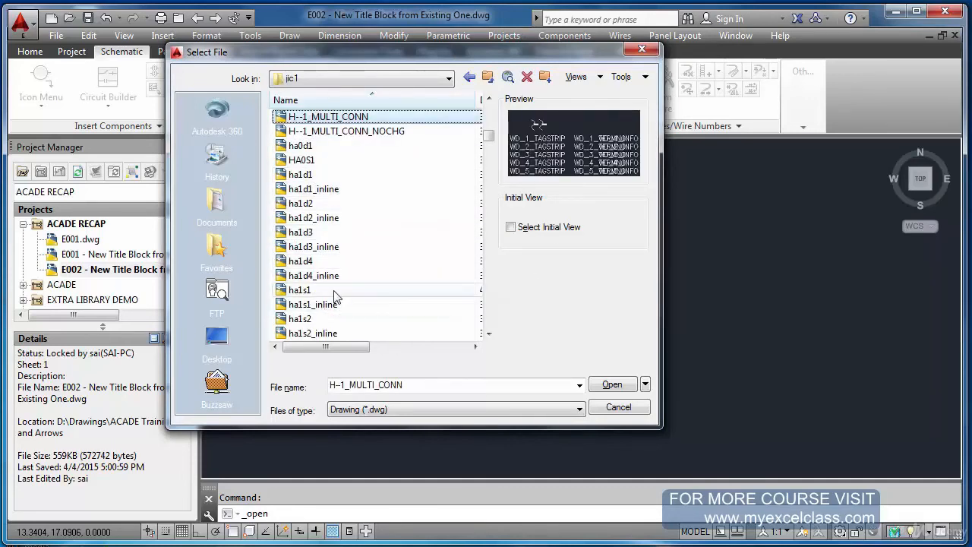
{"action": "scroll", "coordinate": [331, 303], "scroll_direction": "down", "scroll_amount": 1}
{"action": "left_click", "coordinate": [315, 251]}
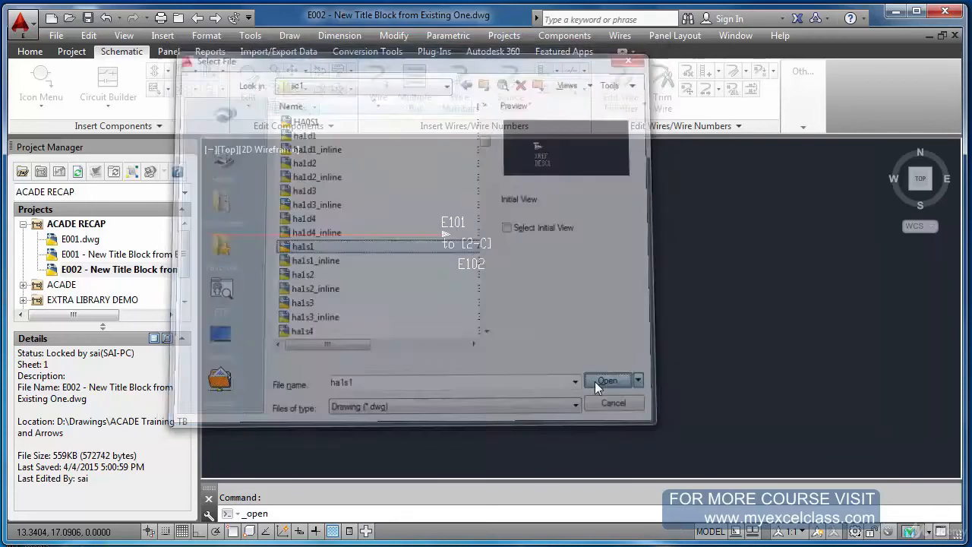
{"action": "left_click", "coordinate": [606, 385]}
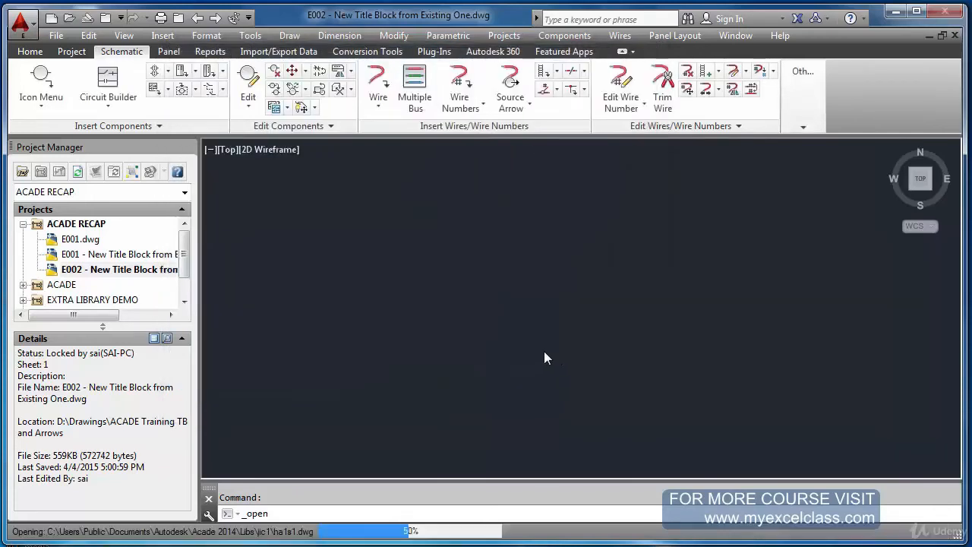
- Change the prompt of the XREF attribute definition to TO DESTINATION and finish editing the attribute
{"action": "double_click", "coordinate": [433, 357]}
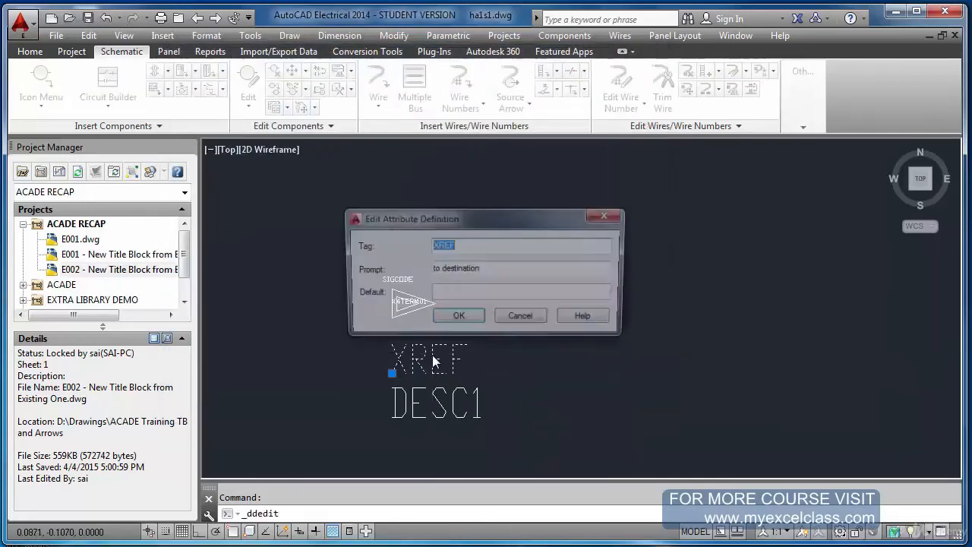
{"action": "left_click_drag", "start_coordinate": [487, 271], "coordinate": [409, 271]}
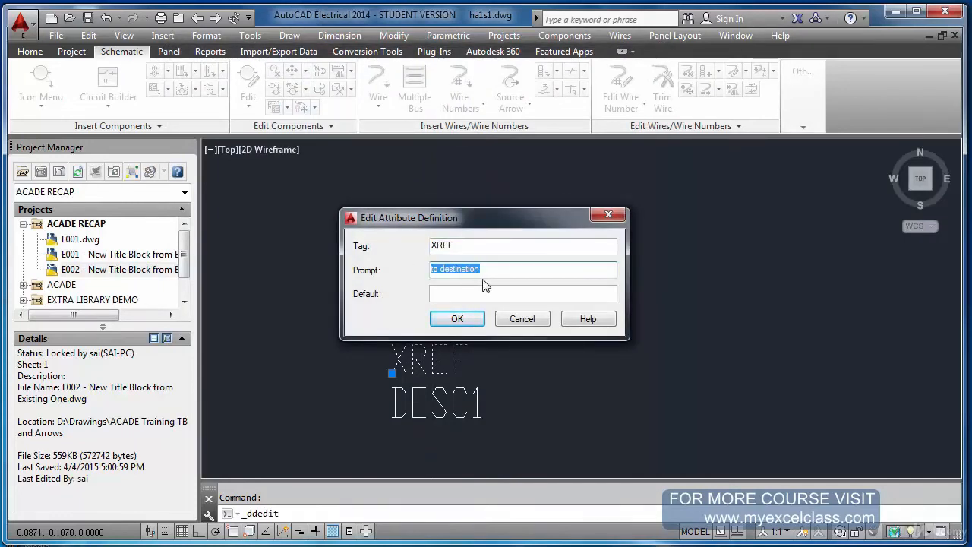
{"action": "key", "text": "Delete"}
{"action": "left_click", "coordinate": [457, 319]}
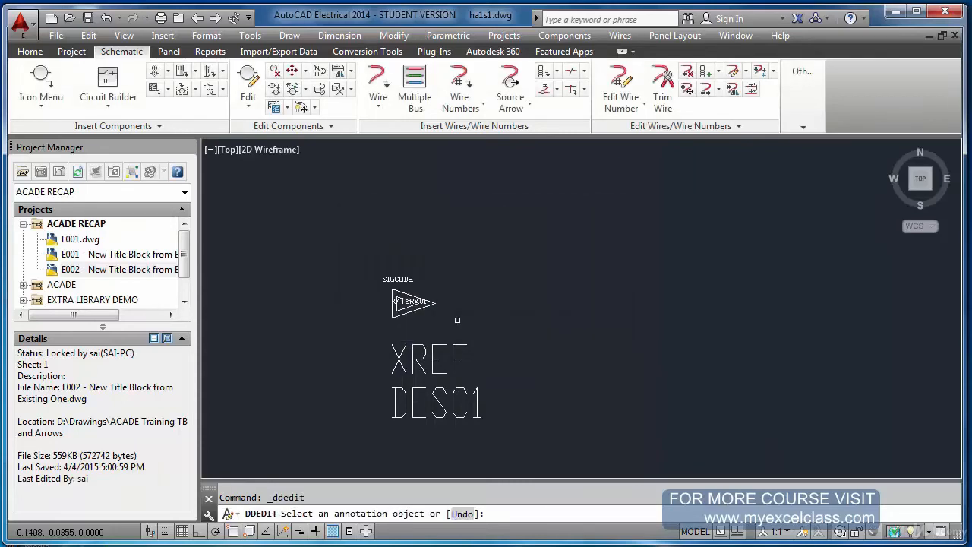
{"action": "right_click", "coordinate": [460, 321]}
{"action": "left_click", "coordinate": [477, 329]}
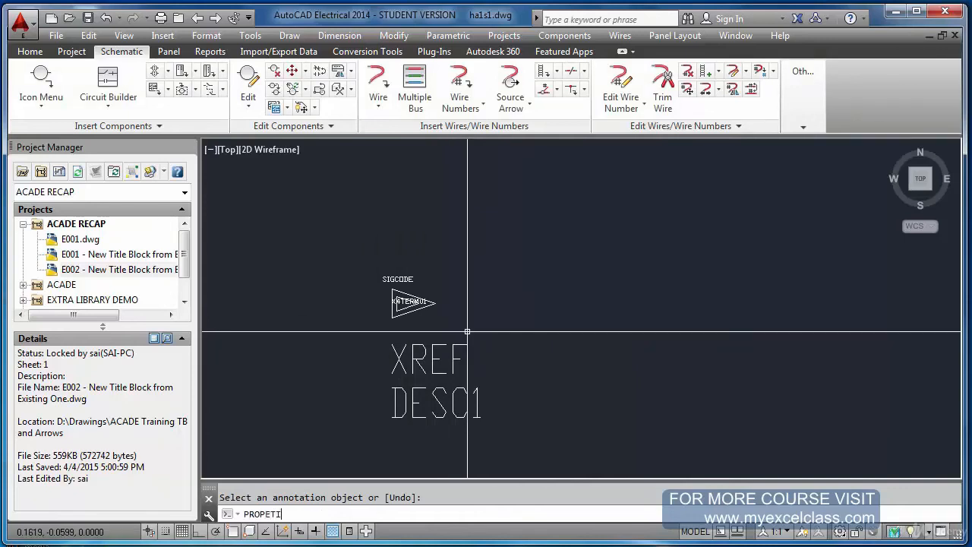
- Inspect the XREF attribute definition's prompt, text style and justification with the PROPERTIES command
{"action": "key", "text": "Return"}
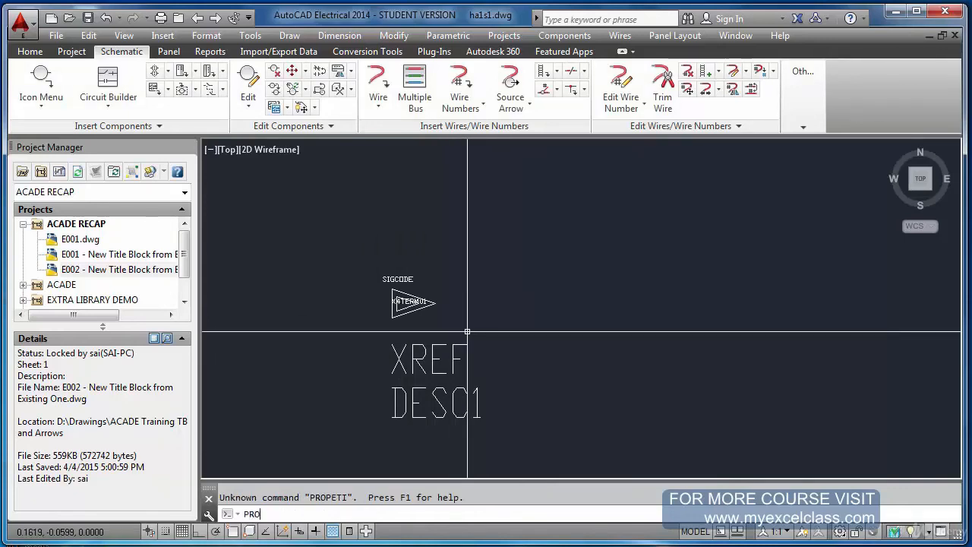
{"action": "type", "text": "PROPERTIES"}
{"action": "key", "text": "Return"}
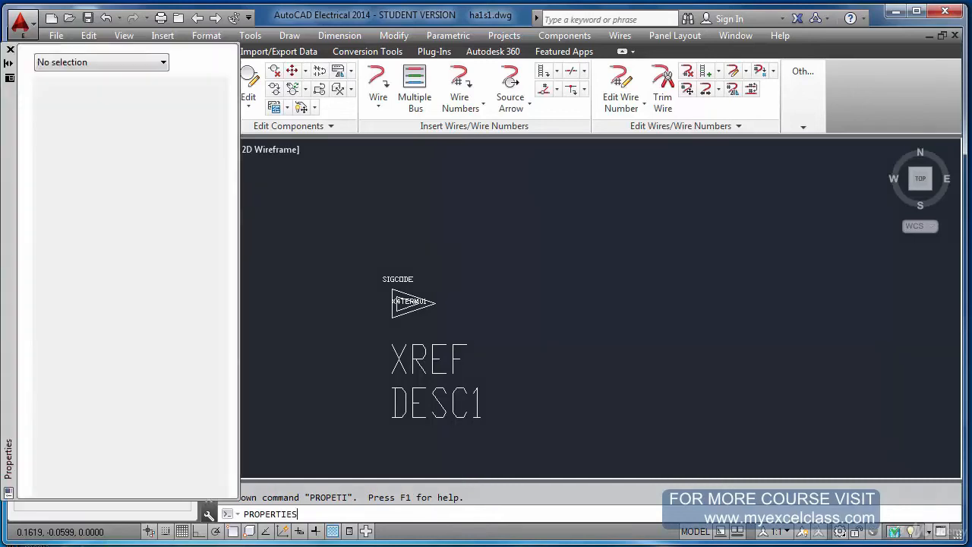
{"action": "left_click", "coordinate": [425, 358]}
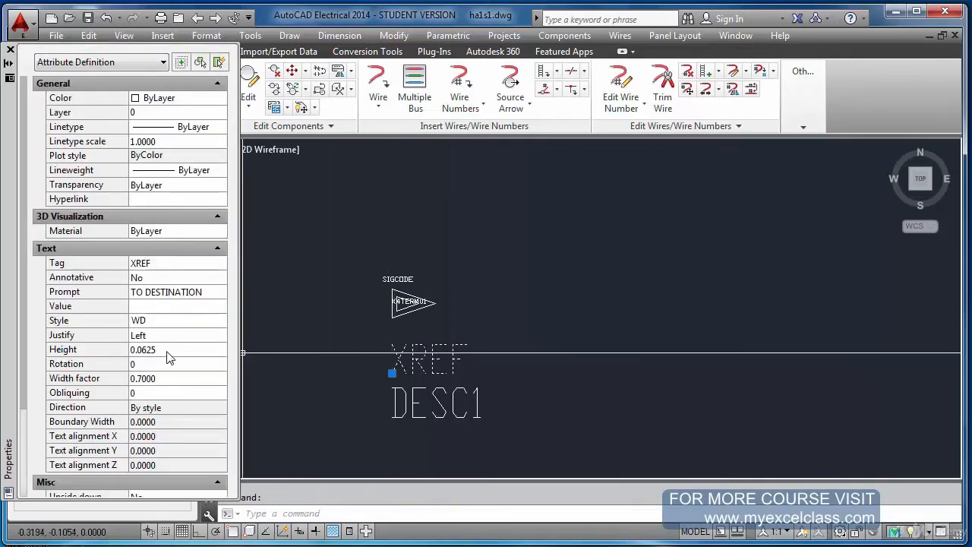
{"action": "left_click", "coordinate": [203, 296]}
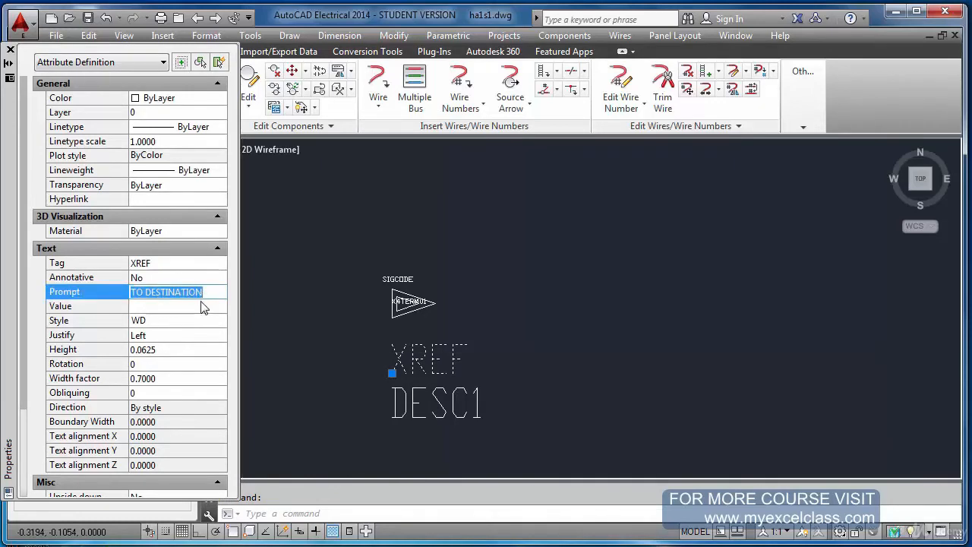
{"action": "left_click", "coordinate": [192, 322]}
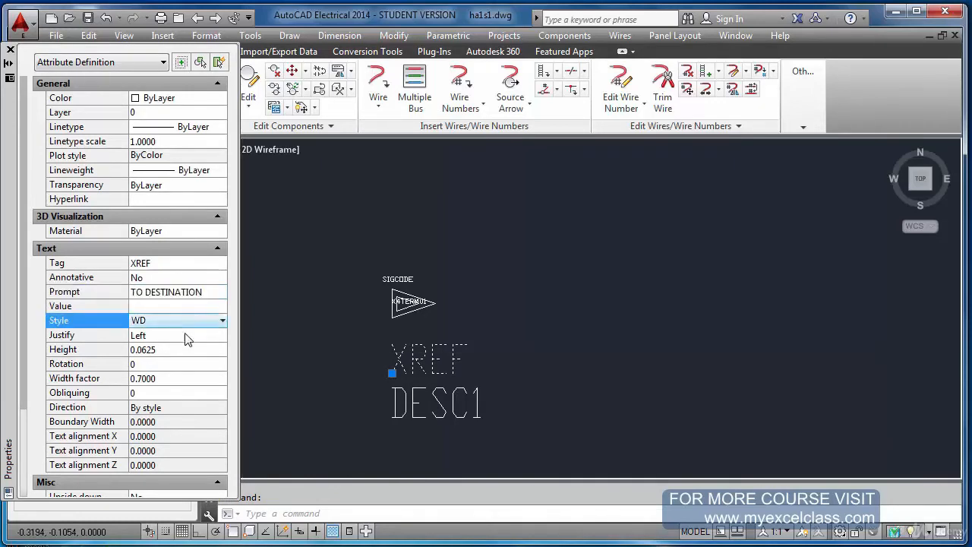
{"action": "left_click", "coordinate": [185, 341]}
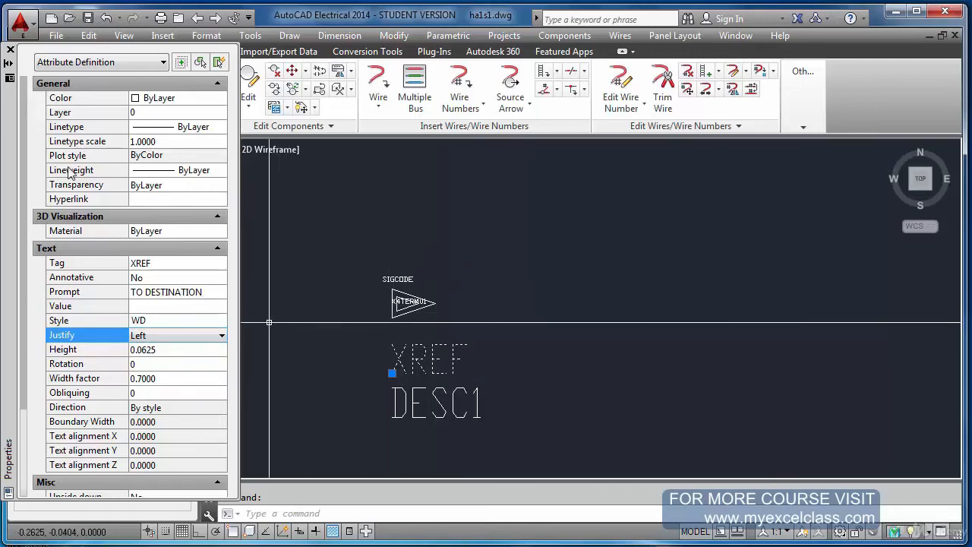
{"action": "left_click", "coordinate": [9, 50]}
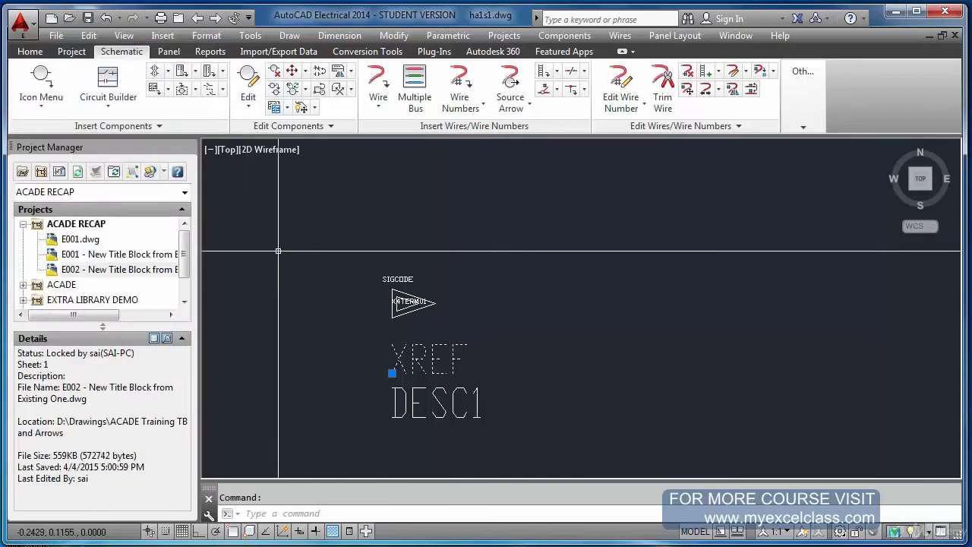
- Save the ha1s1 arrow symbol drawing and reopen the project drawing E002 - New Title Block from Existing One
{"action": "key", "text": "Escape"}
{"action": "key", "text": "ctrl+s"}
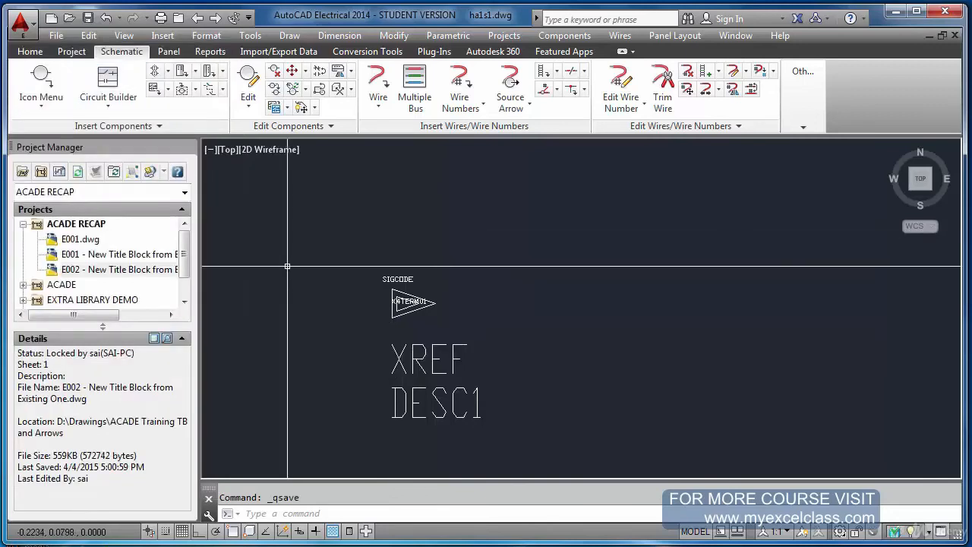
{"action": "double_click", "coordinate": [134, 269]}
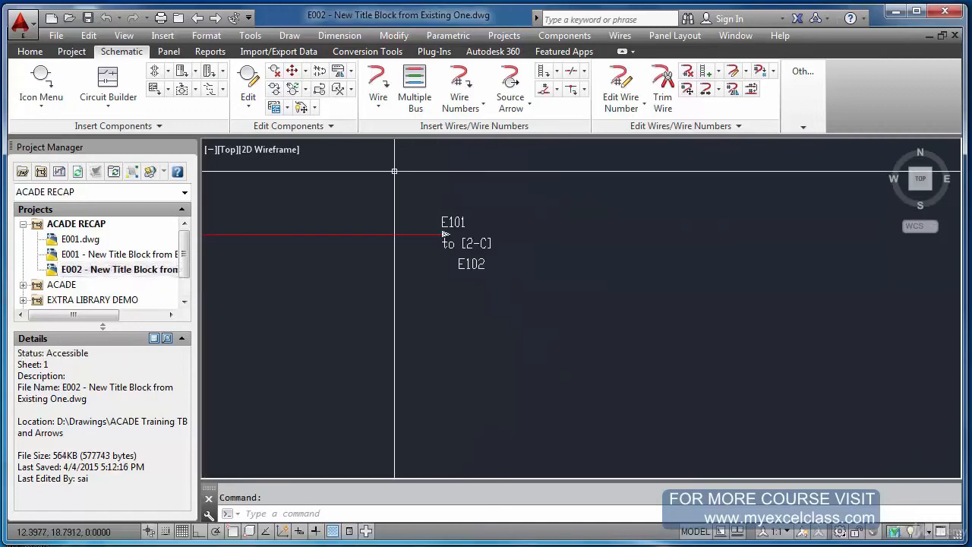
- Delete the source signal arrow at the wire's end together with the leftover E102 label, and save the drawing
{"action": "left_click", "coordinate": [274, 71]}
{"action": "left_click", "coordinate": [390, 181]}
{"action": "left_click", "coordinate": [529, 299]}
{"action": "key", "text": "Return"}
{"action": "left_click", "coordinate": [503, 263]}
{"action": "left_click", "coordinate": [423, 278]}
{"action": "key", "text": "Delete"}
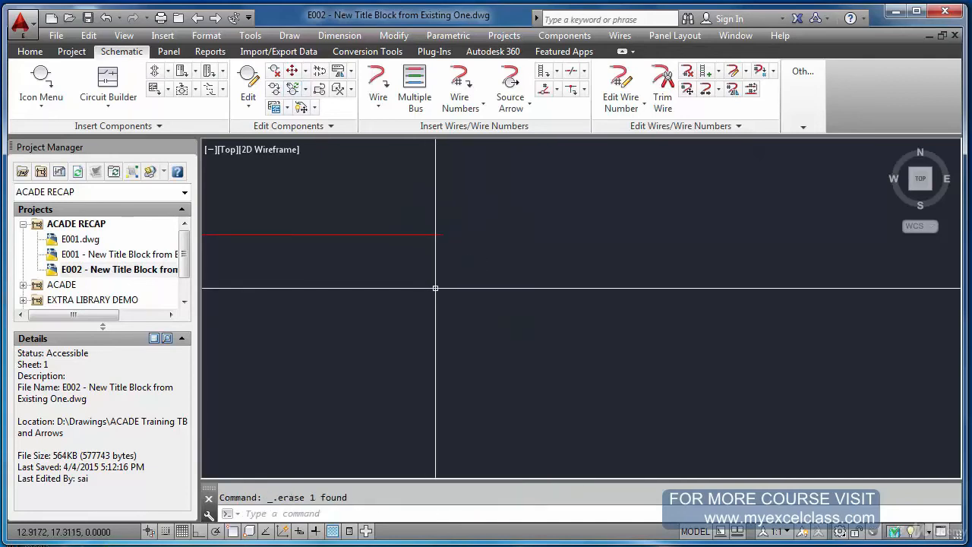
{"action": "key", "text": "ctrl+s"}
- Run -PURGE repeatedly on all unused objects with name verification off, and save the drawing
{"action": "type", "text": "-"}
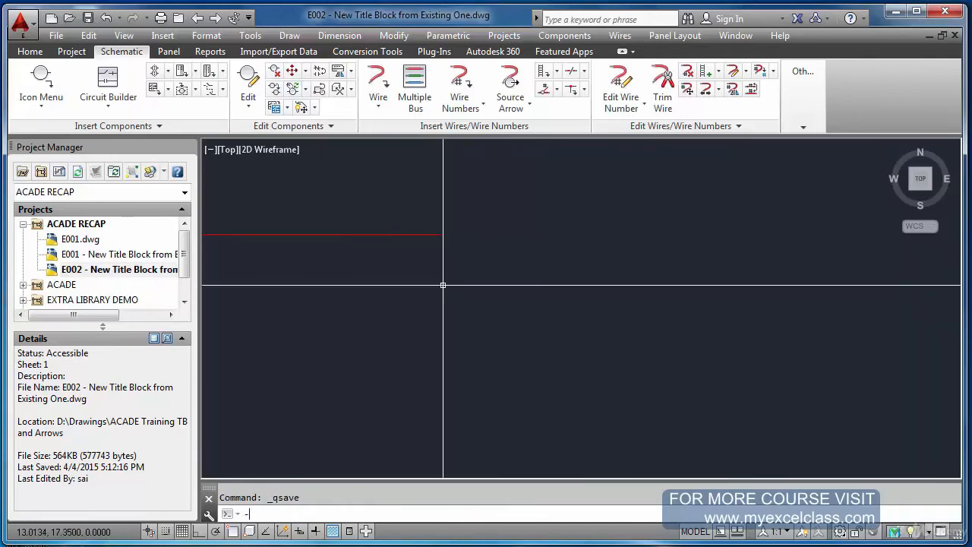
{"action": "type", "text": "PURGE"}
{"action": "key", "text": "Return"}
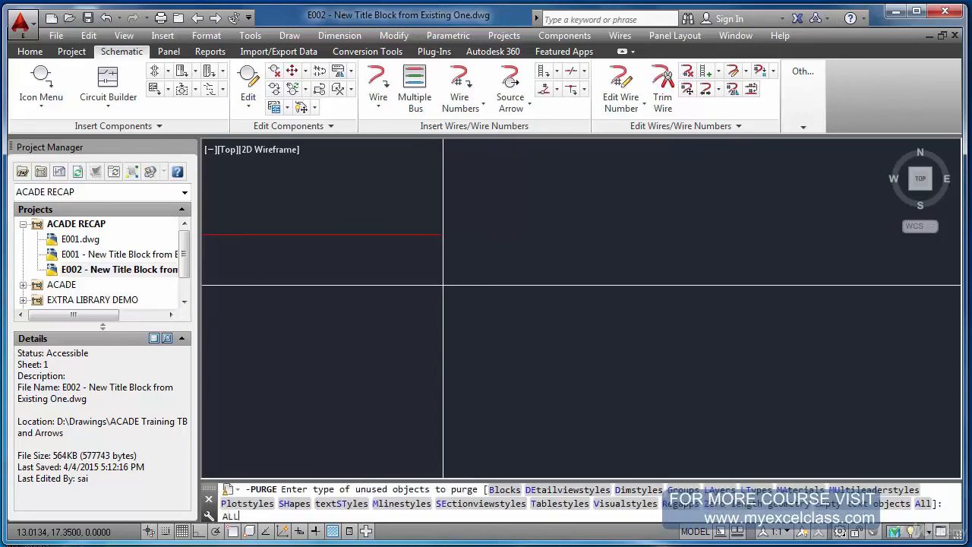
{"action": "type", "text": "a"}
{"action": "key", "text": "Return"}
{"action": "key", "text": "Return"}
{"action": "type", "text": "n"}
{"action": "key", "text": "Return"}
{"action": "key", "text": "Return"}
{"action": "type", "text": "AL"}
{"action": "key", "text": "Return"}
{"action": "key", "text": "Escape"}
{"action": "key", "text": "Return"}
{"action": "type", "text": "ALL"}
{"action": "key", "text": "Return"}
{"action": "key", "text": "Return"}
{"action": "type", "text": "N"}
{"action": "key", "text": "Return"}
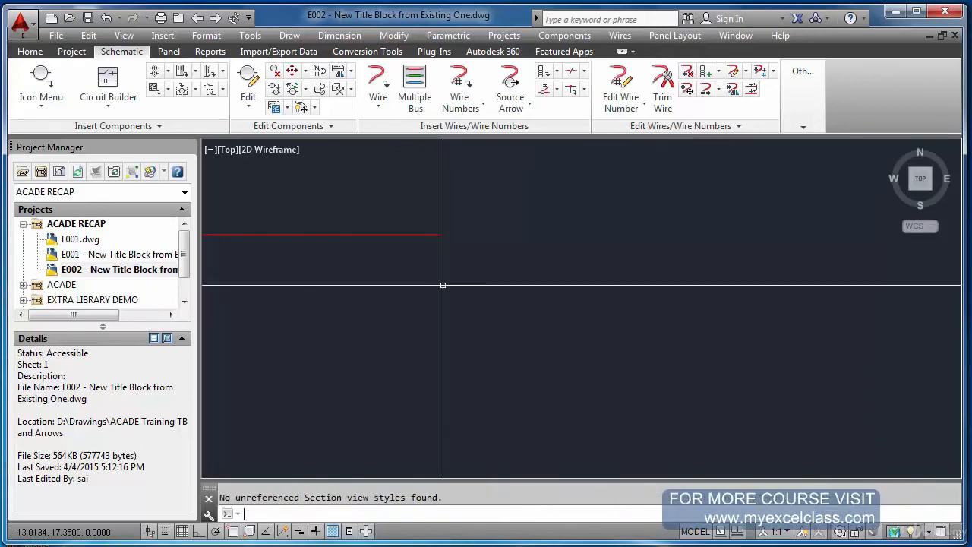
{"action": "key", "text": "ctrl+s"}
- Draw a short horizontal wire below the end of the existing wire
{"action": "left_click", "coordinate": [378, 82]}
{"action": "left_click", "coordinate": [445, 210]}
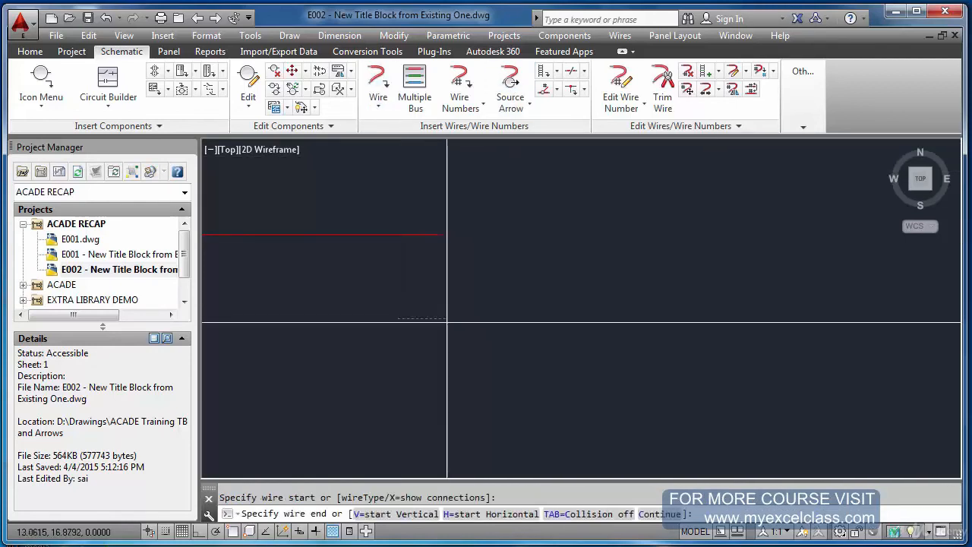
{"action": "left_click", "coordinate": [554, 318]}
- Link the upper wire's end to the lower wire's start with source and destination arrows, code 12VDC, arrow style 1
{"action": "left_click", "coordinate": [508, 98]}
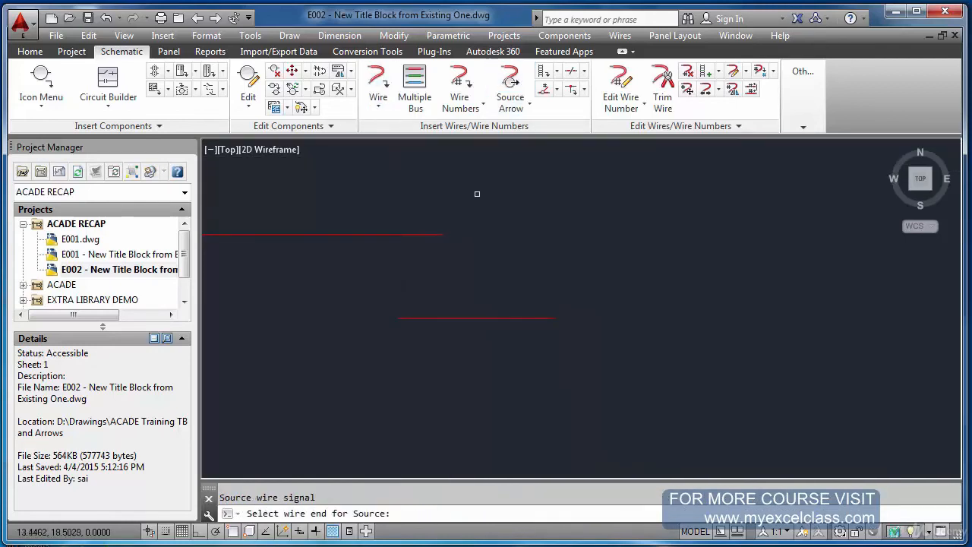
{"action": "left_click", "coordinate": [440, 236]}
{"action": "left_click", "coordinate": [379, 351]}
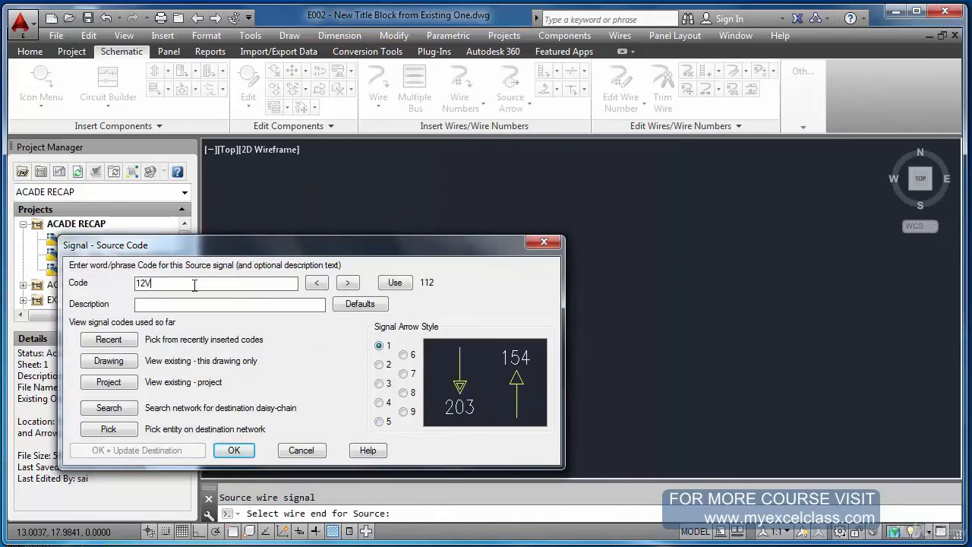
{"action": "left_click", "coordinate": [234, 449]}
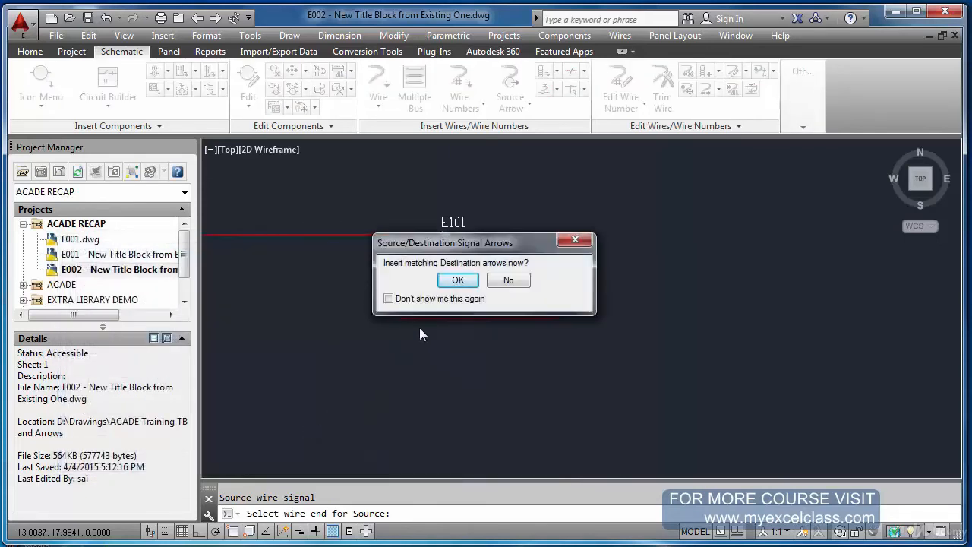
{"action": "left_click", "coordinate": [459, 281]}
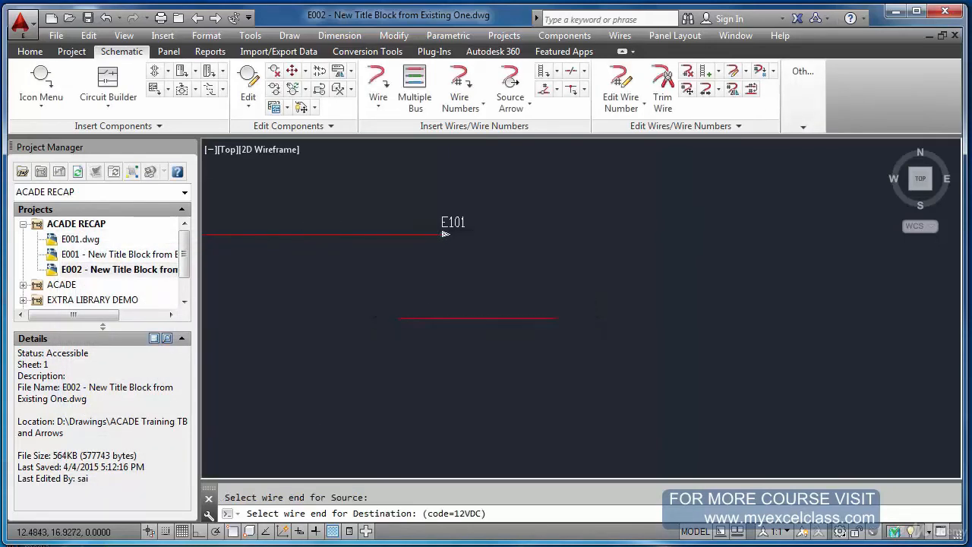
{"action": "left_click", "coordinate": [400, 320]}
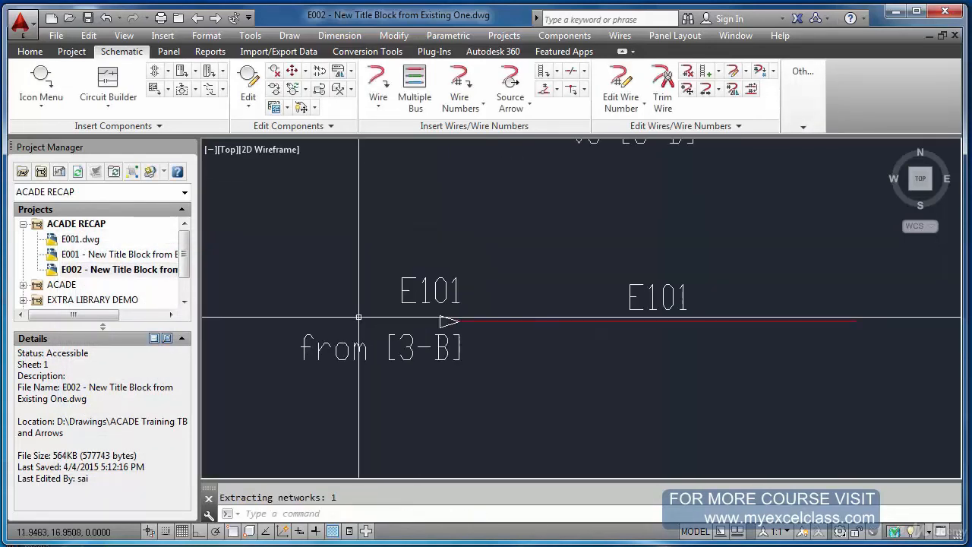
{"action": "scroll", "coordinate": [428, 266], "scroll_direction": "up", "scroll_amount": 2}
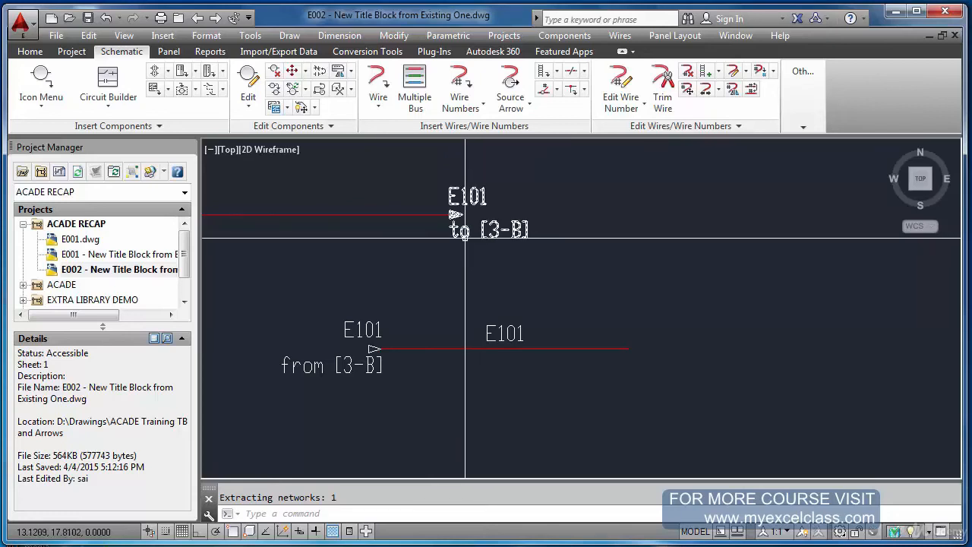
{"action": "mouse_move", "coordinate": [466, 238]}
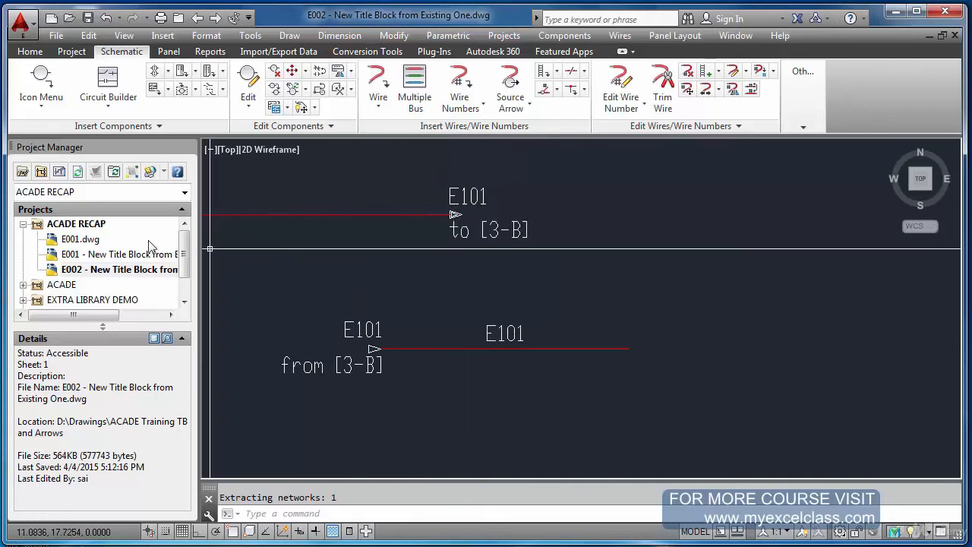
- Check the schematic library paths in the ACADE RECAP project settings and leave the settings unchanged
{"action": "right_click", "coordinate": [103, 226]}
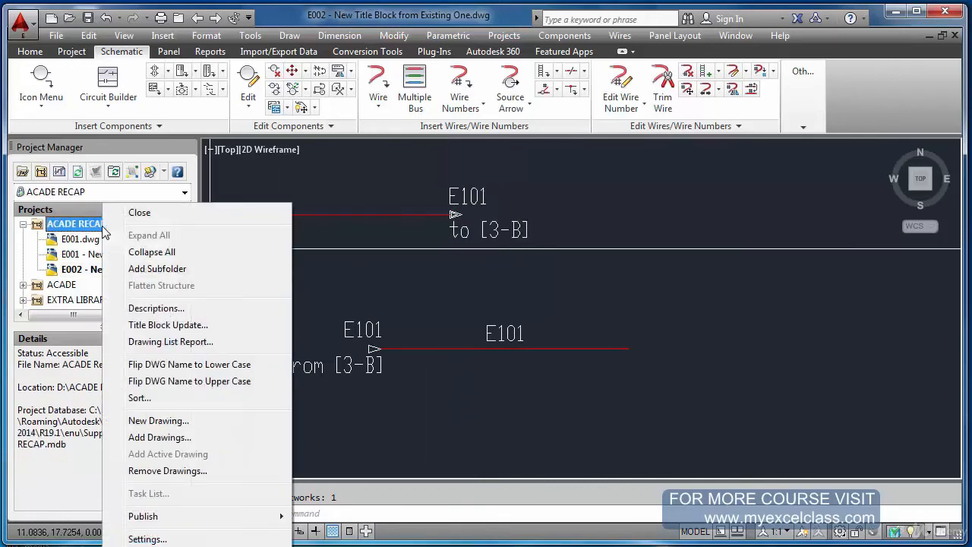
{"action": "left_click", "coordinate": [148, 539]}
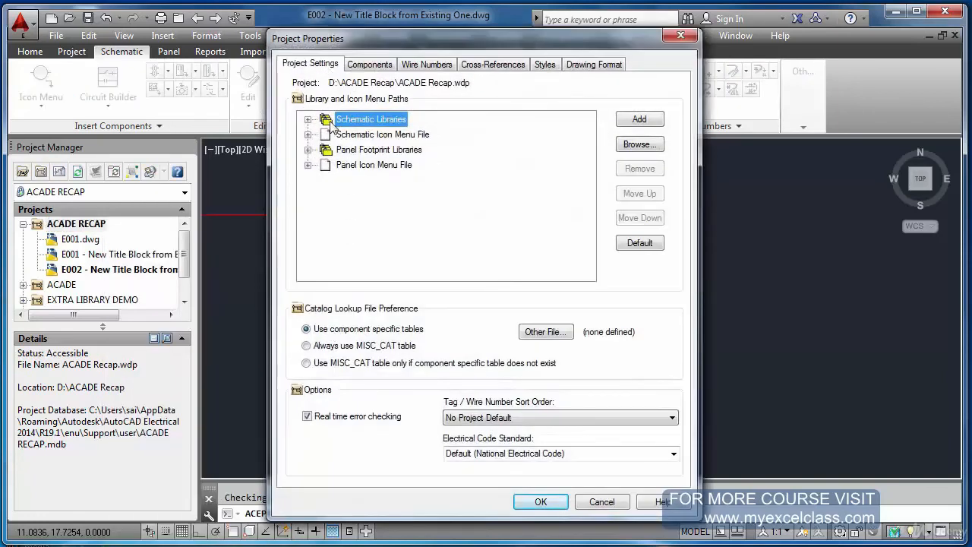
{"action": "left_click", "coordinate": [308, 120]}
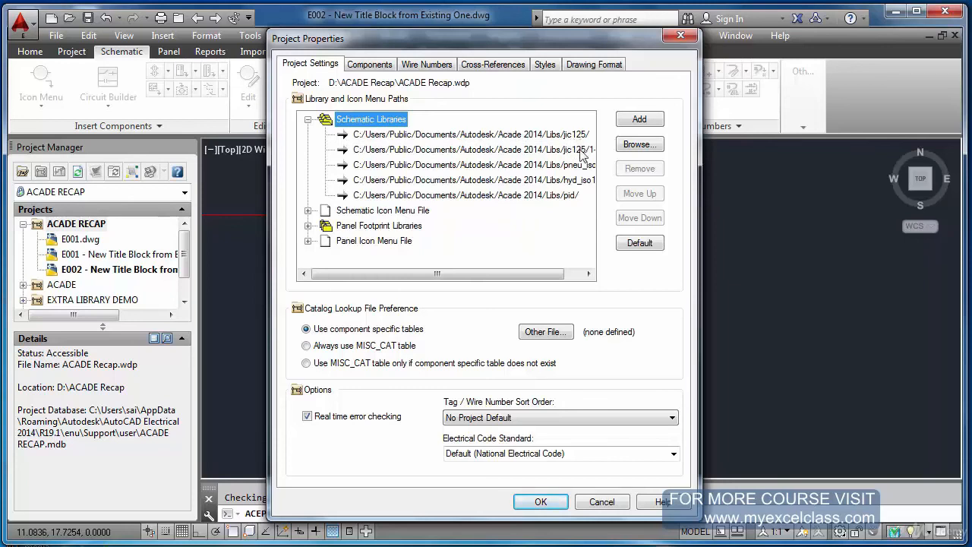
{"action": "left_click", "coordinate": [596, 504]}
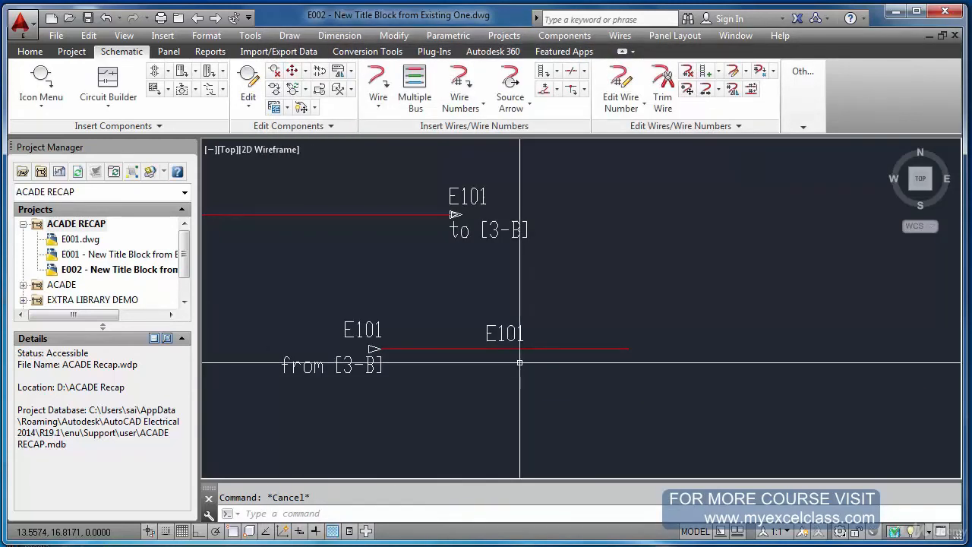
- Open the source arrow symbol drawing HA1S1 from the jic125 library folder
{"action": "key", "text": "ctrl+o"}
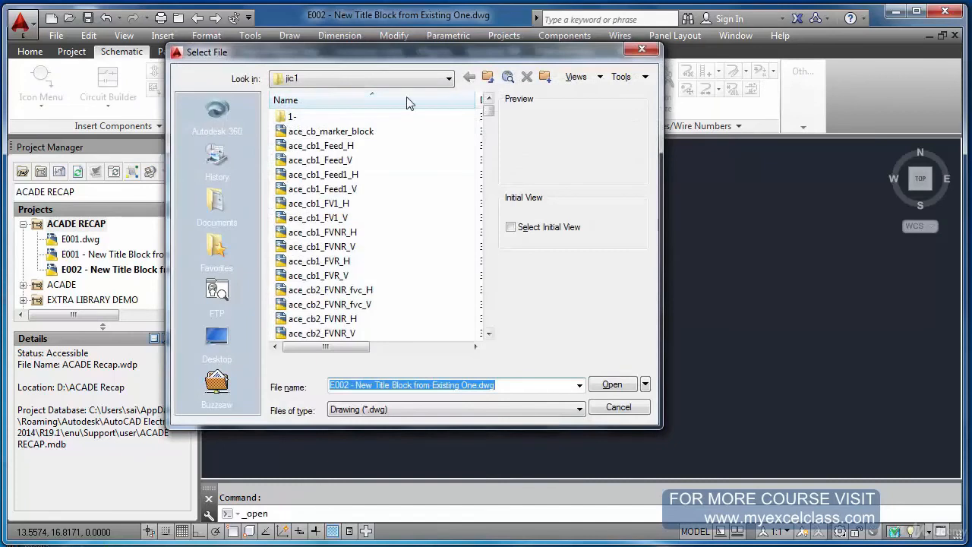
{"action": "left_click", "coordinate": [488, 77]}
{"action": "left_click", "coordinate": [312, 151]}
{"action": "double_click", "coordinate": [311, 151]}
{"action": "left_click", "coordinate": [390, 214]}
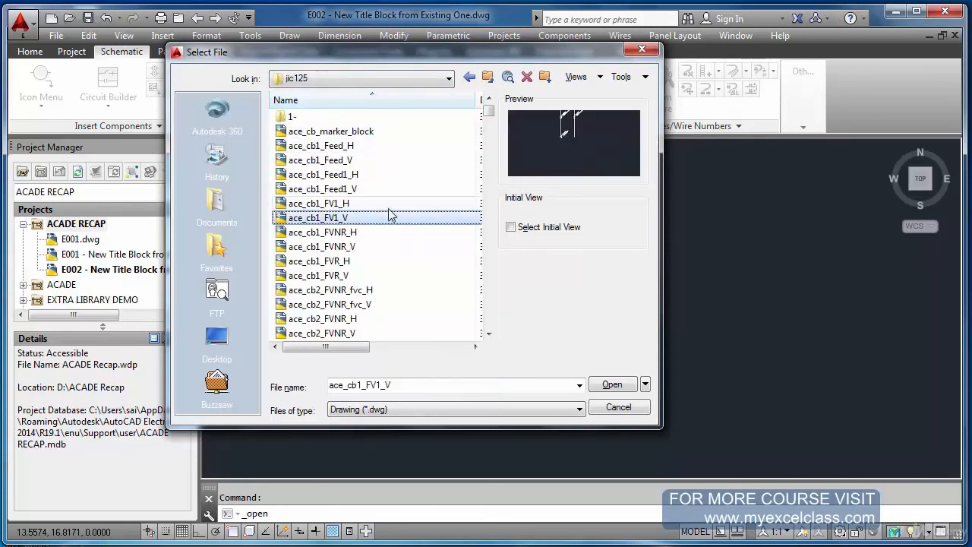
{"action": "key", "text": "h"}
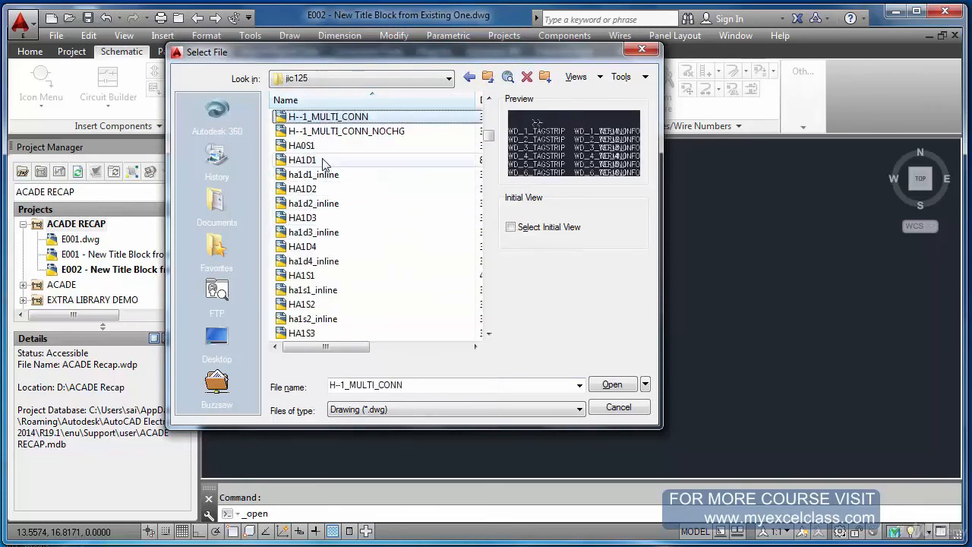
{"action": "left_click", "coordinate": [320, 278]}
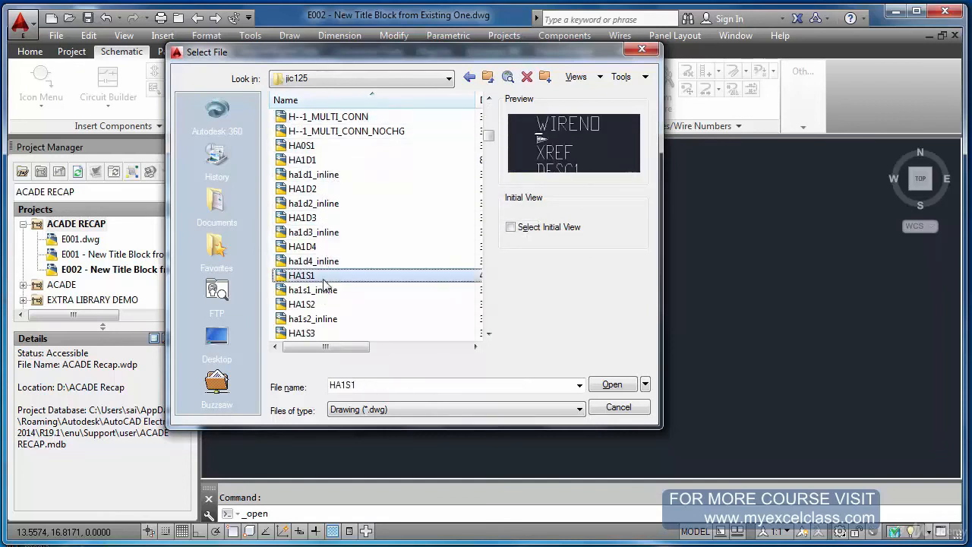
{"action": "left_click", "coordinate": [611, 384]}
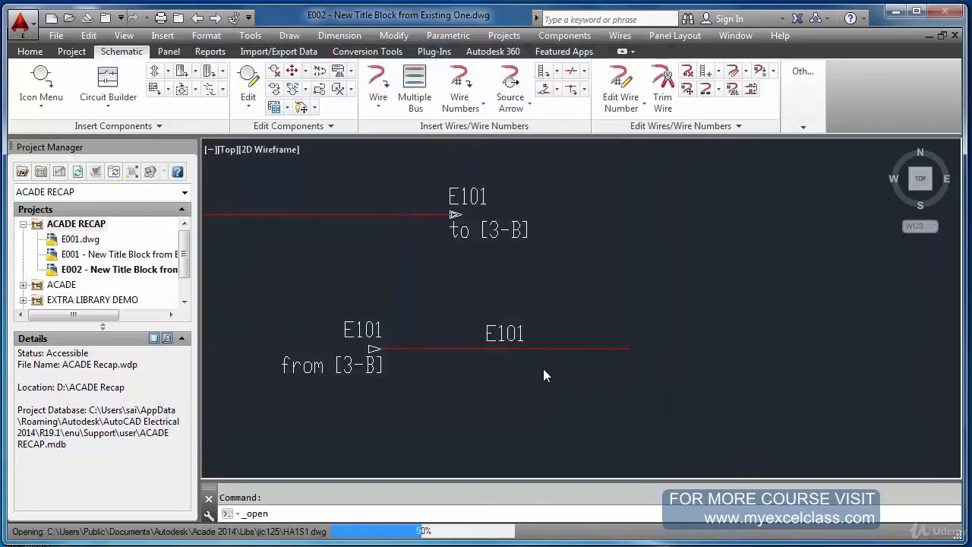
{"action": "double_click", "coordinate": [460, 350]}
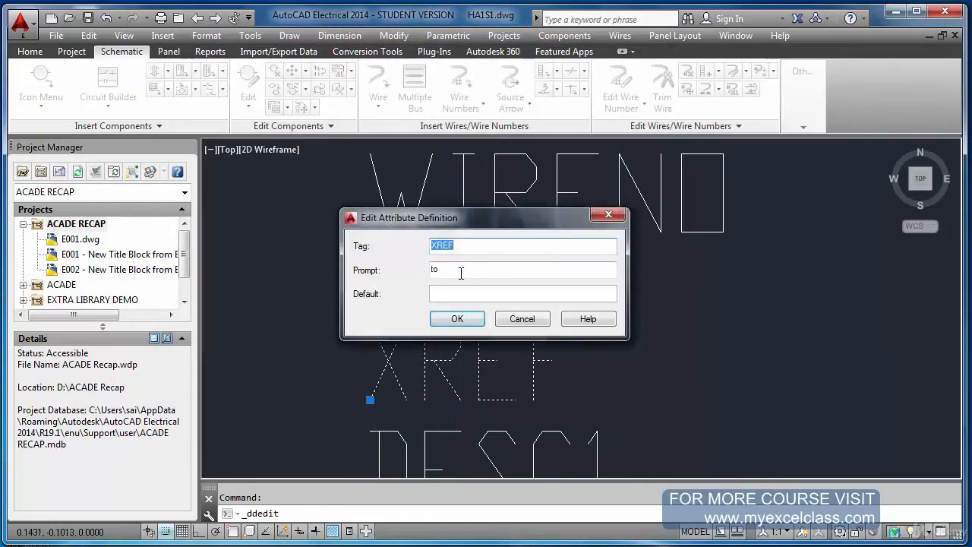
{"action": "key", "text": "Escape"}
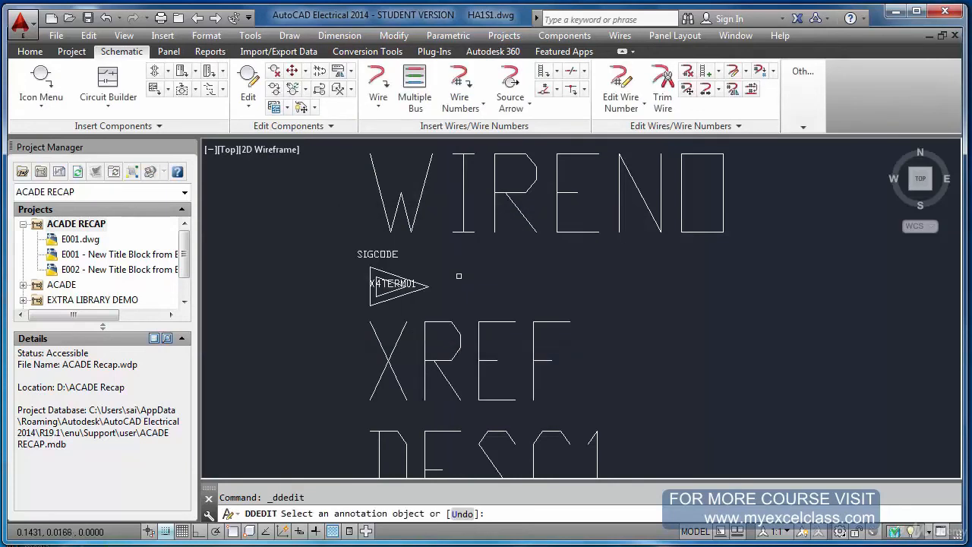
{"action": "key", "text": "Escape"}
- Set the XREF attribute definition's prompt to TO DESTINATION with the PROPERTIES command and save the symbol drawing
{"action": "type", "text": "PROPERTIES"}
{"action": "key", "text": "Return"}
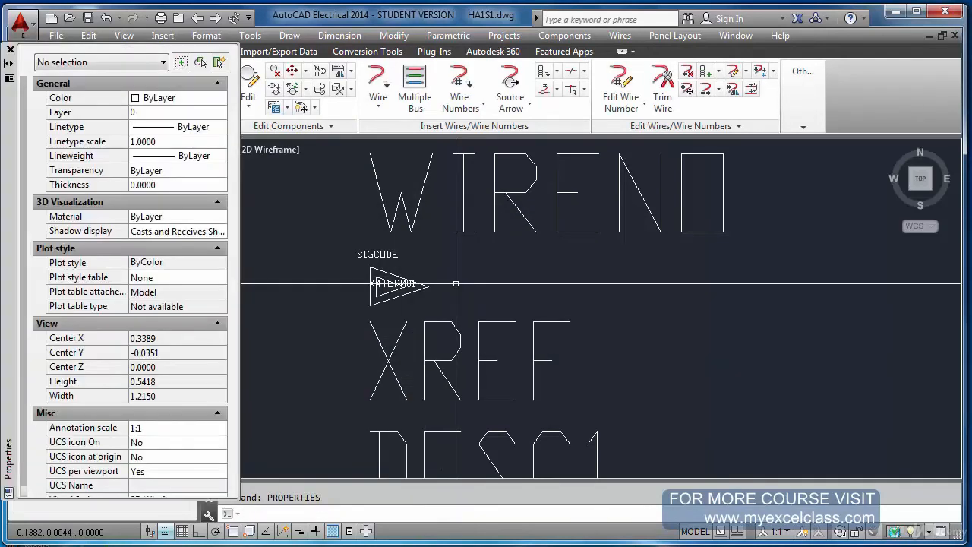
{"action": "left_click", "coordinate": [457, 343]}
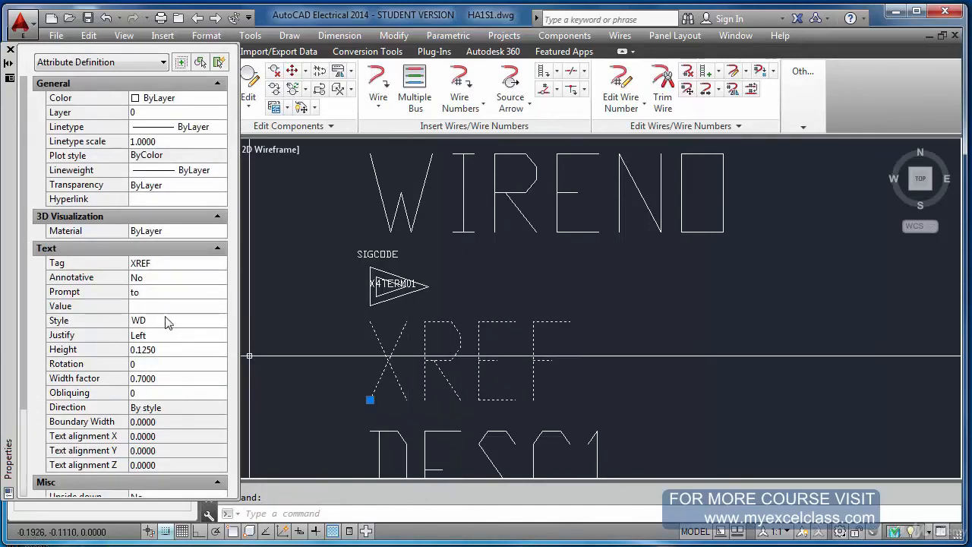
{"action": "left_click", "coordinate": [161, 293]}
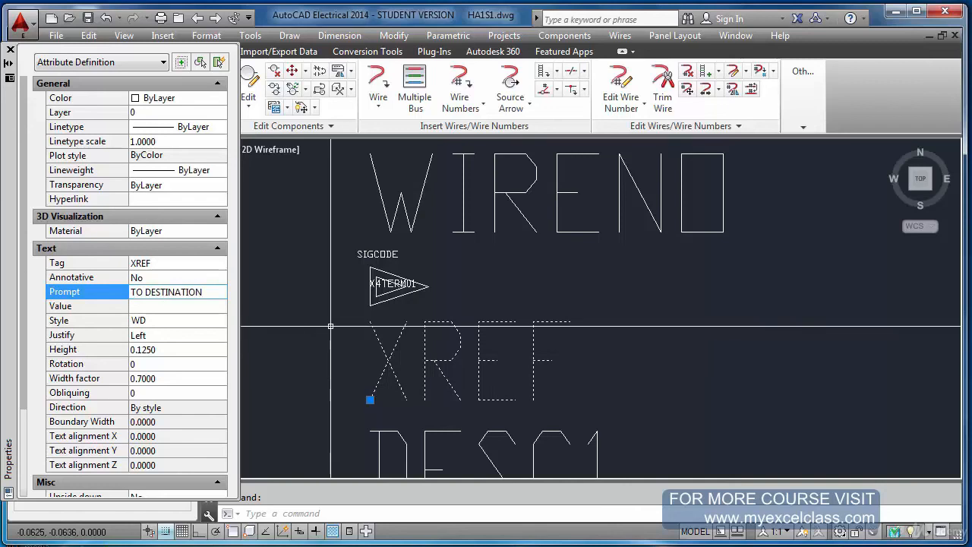
{"action": "left_click", "coordinate": [11, 49]}
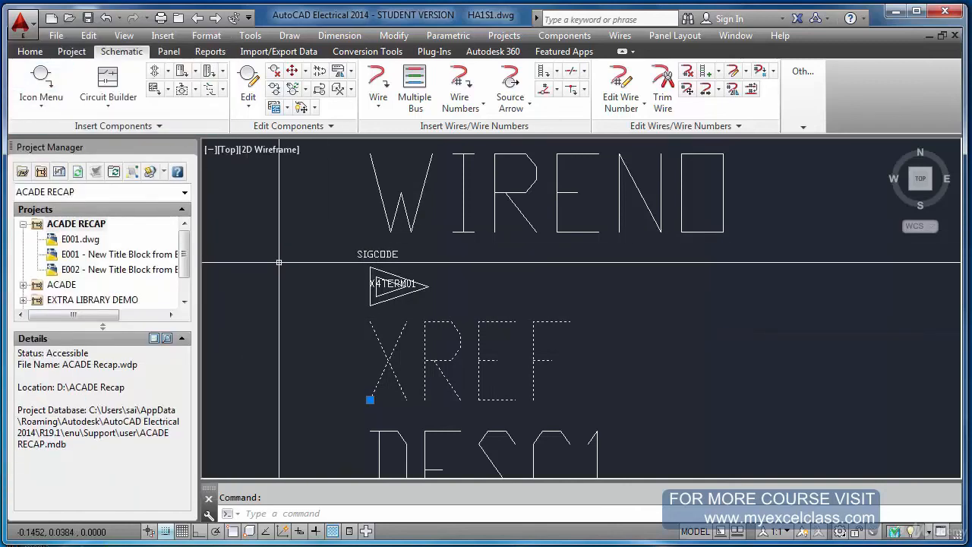
{"action": "key", "text": "ctrl+s"}
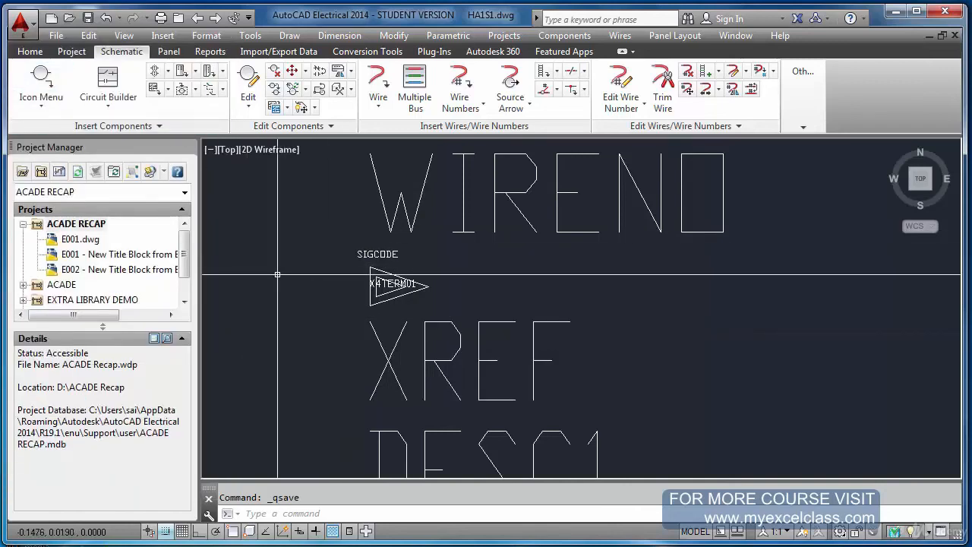
- Reopen drawing E002 - New Title Block from Existing One and delete both signal arrows and the wire numbers from the two wires
{"action": "double_click", "coordinate": [148, 270]}
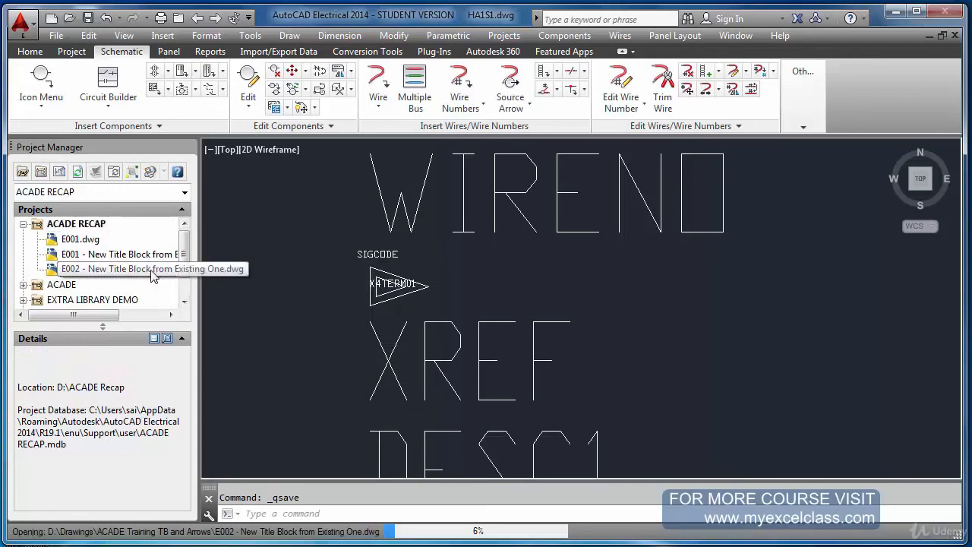
{"action": "left_click", "coordinate": [274, 70]}
{"action": "left_click", "coordinate": [357, 164]}
{"action": "key", "text": "Return"}
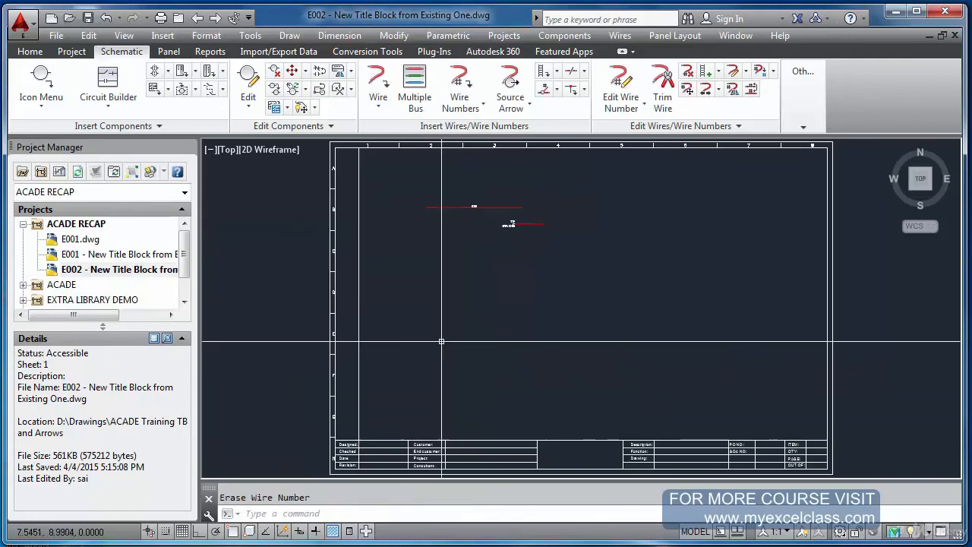
{"action": "key", "text": "Return"}
{"action": "left_click", "coordinate": [459, 194]}
{"action": "left_click", "coordinate": [528, 247]}
{"action": "key", "text": "Return"}
- Purge all unused objects from the E002 drawing in two passes with -PURGE, without verifying each name
{"action": "scroll", "coordinate": [536, 209], "scroll_direction": "up", "scroll_amount": 6}
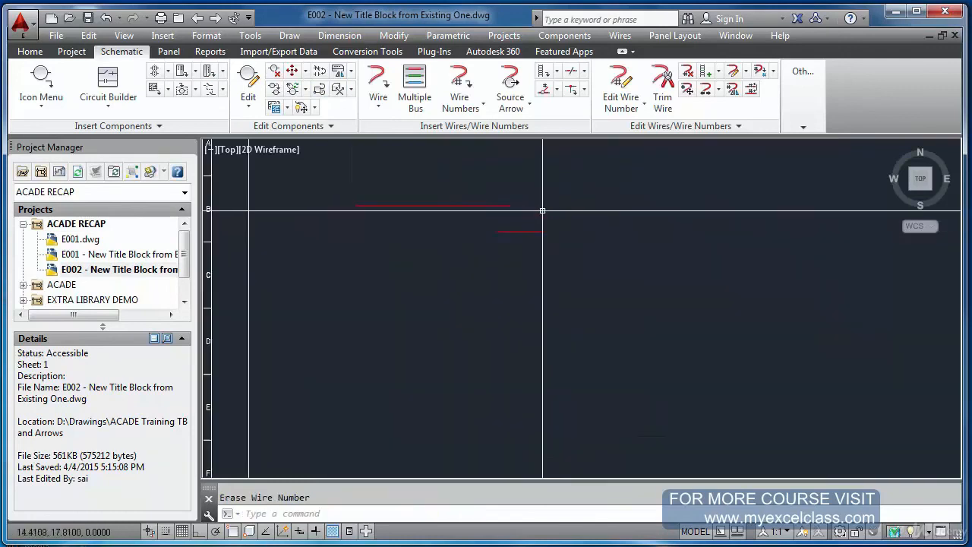
{"action": "type", "text": "-PURGE"}
{"action": "key", "text": "Return"}
{"action": "type", "text": "a"}
{"action": "key", "text": "Return"}
{"action": "key", "text": "Return"}
{"action": "type", "text": "n"}
{"action": "key", "text": "Return"}
{"action": "key", "text": "Return"}
{"action": "type", "text": "a"}
{"action": "key", "text": "Return"}
{"action": "key", "text": "Return"}
{"action": "type", "text": "n"}
{"action": "key", "text": "Return"}
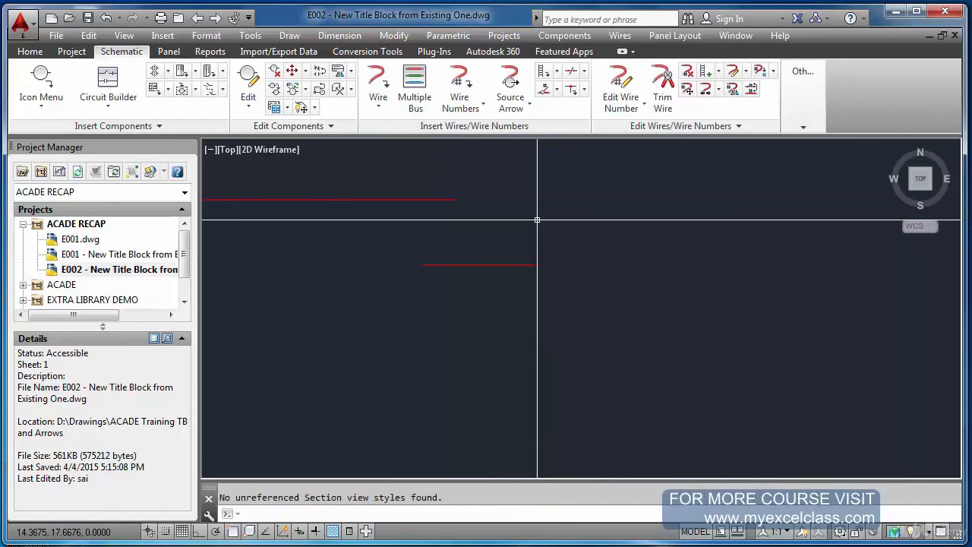
- Insert a style 1 source signal arrow with code 24VDC at the right end of the upper wire
{"action": "left_click", "coordinate": [510, 84]}
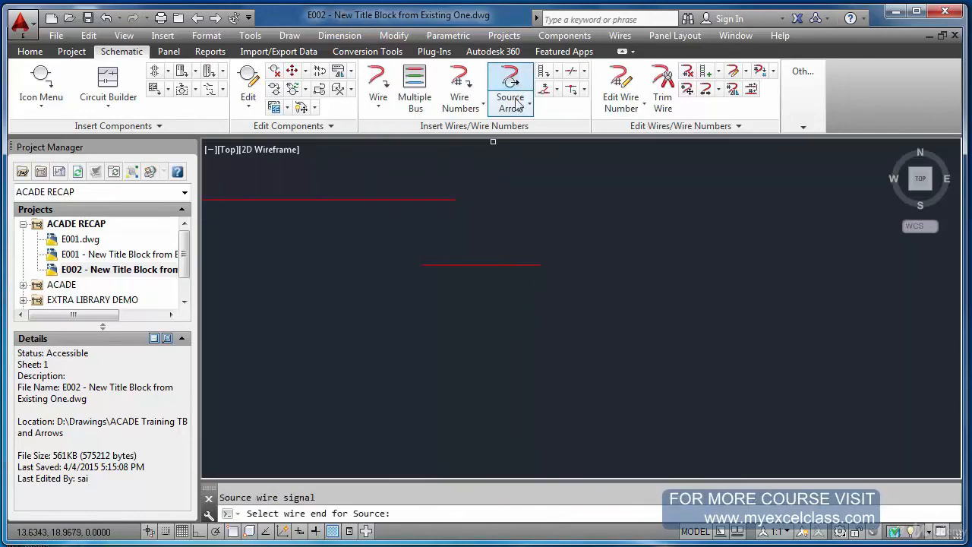
{"action": "left_click", "coordinate": [453, 200]}
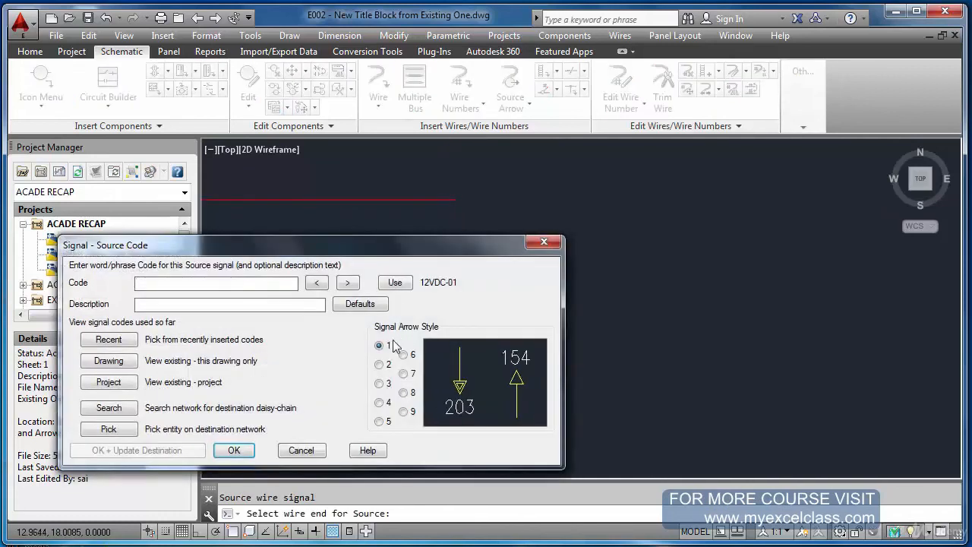
{"action": "type", "text": "24VDC"}
{"action": "left_click", "coordinate": [228, 450]}
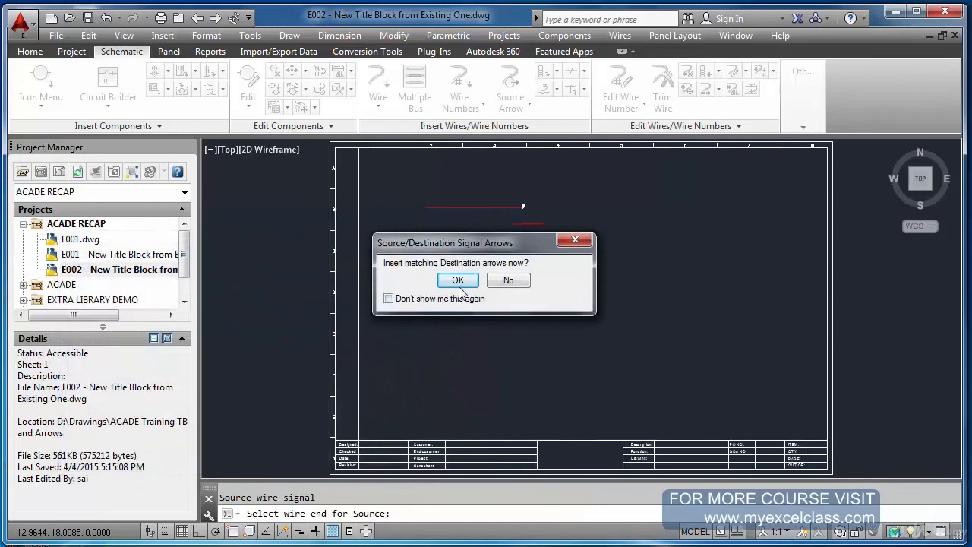
- Insert the matching destination signal arrow at the left end of the lower wire
{"action": "left_click", "coordinate": [492, 274]}
{"action": "scroll", "coordinate": [507, 222], "scroll_direction": "up", "scroll_amount": 3}
{"action": "left_click", "coordinate": [515, 225]}
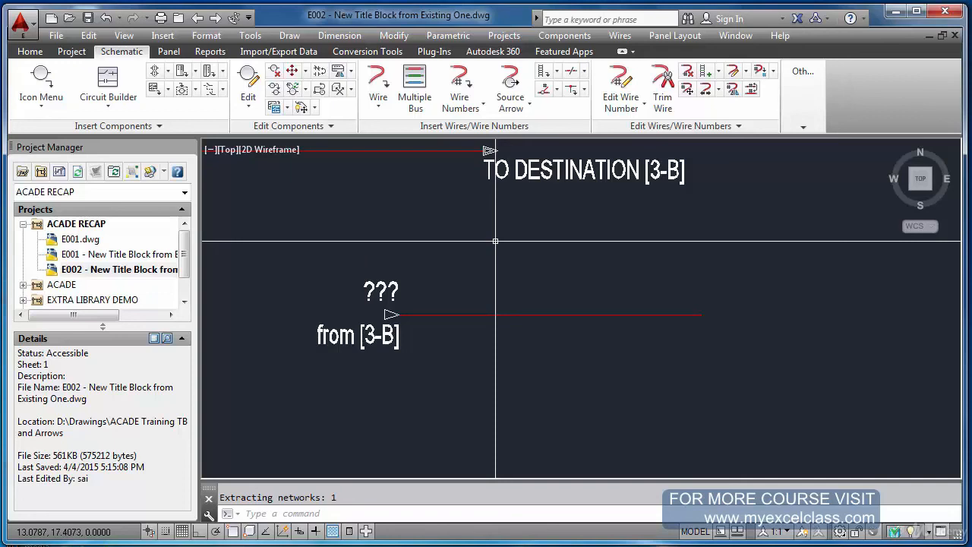
{"action": "scroll", "coordinate": [547, 256], "scroll_direction": "down", "scroll_amount": 3}
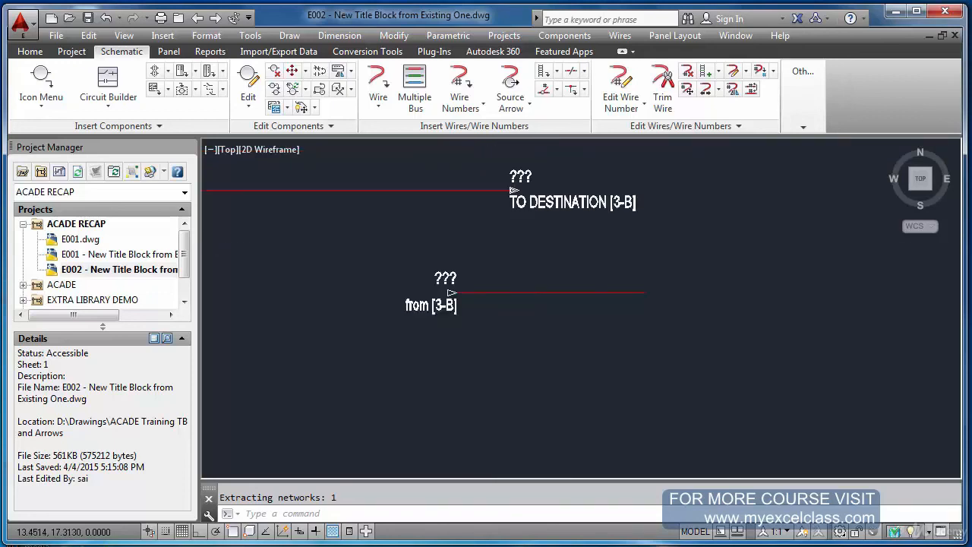
- Save the E002 drawing with its full extents in view
{"action": "type", "text": "ze"}
{"action": "key", "text": "Return"}
{"action": "key", "text": "Escape"}
{"action": "type", "text": "z"}
{"action": "key", "text": "Return"}
{"action": "type", "text": "e"}
{"action": "key", "text": "Return"}
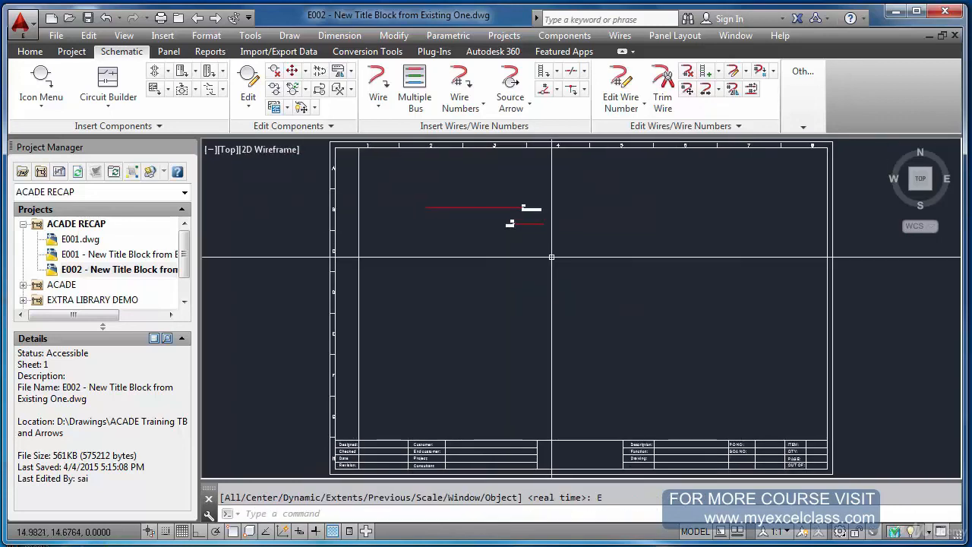
{"action": "key", "text": "ctrl+s"}
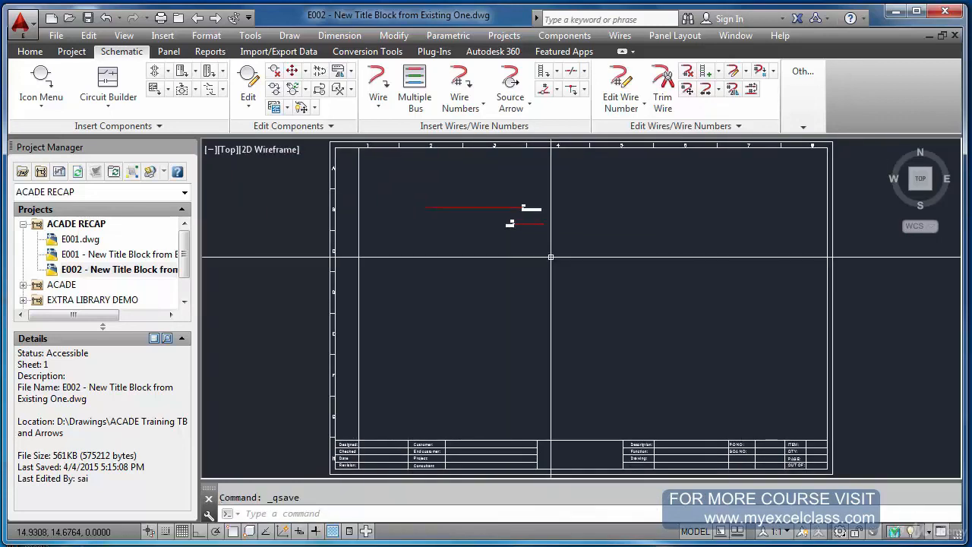